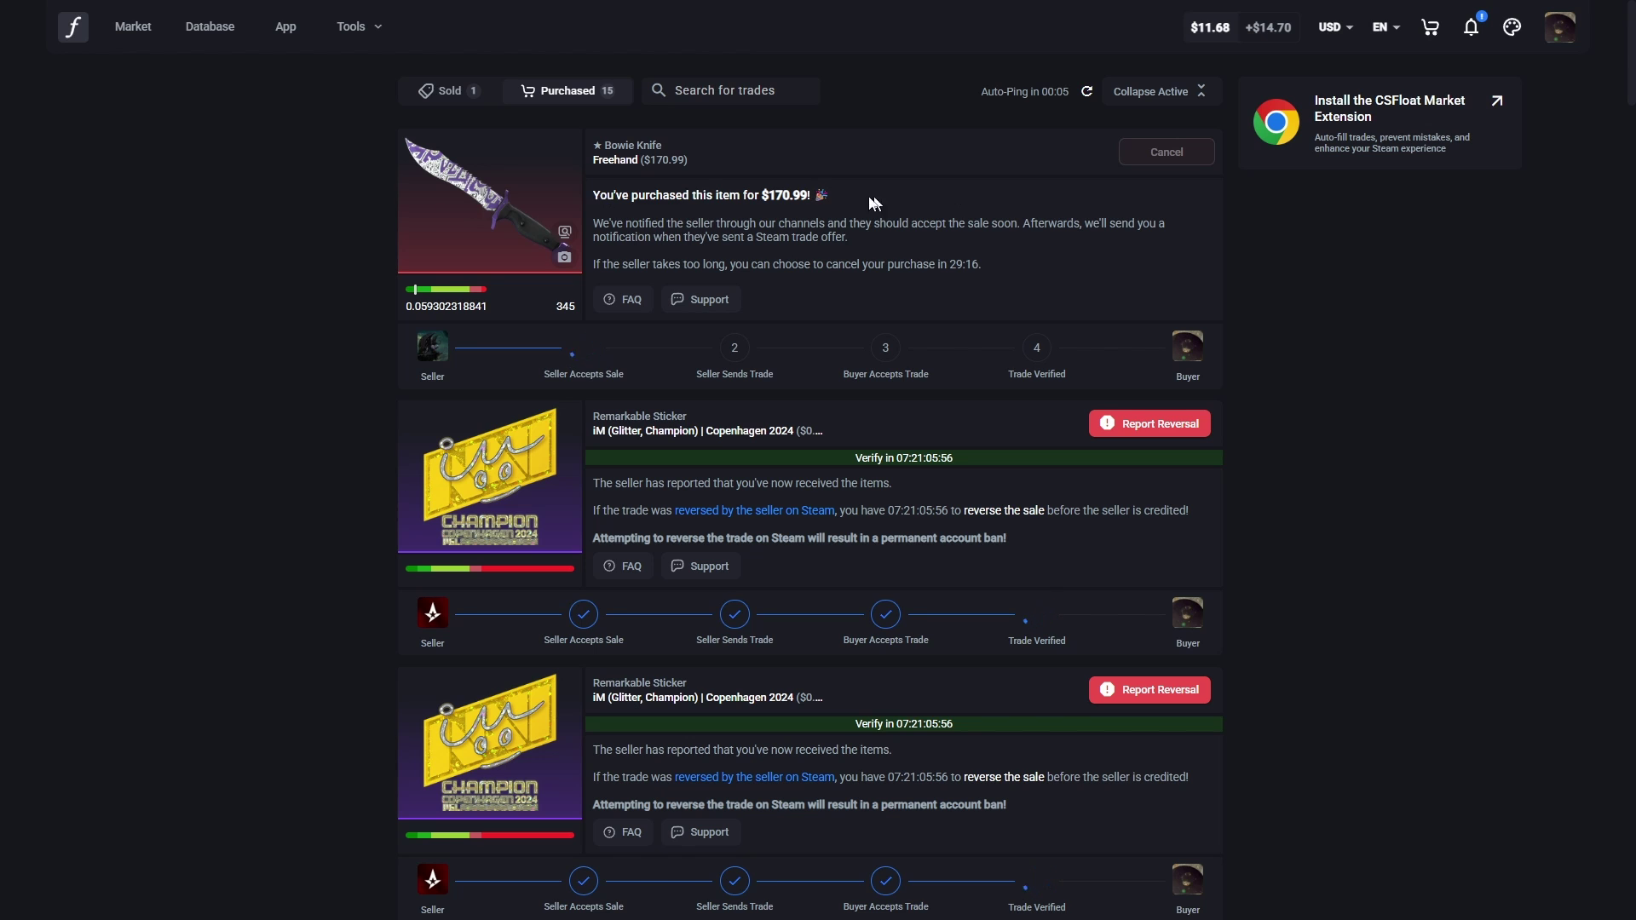
# Step: Open the purchased Bowie Knife | Freehand and review its listing details, buy orders and sales graph
pyautogui.click(504, 203)
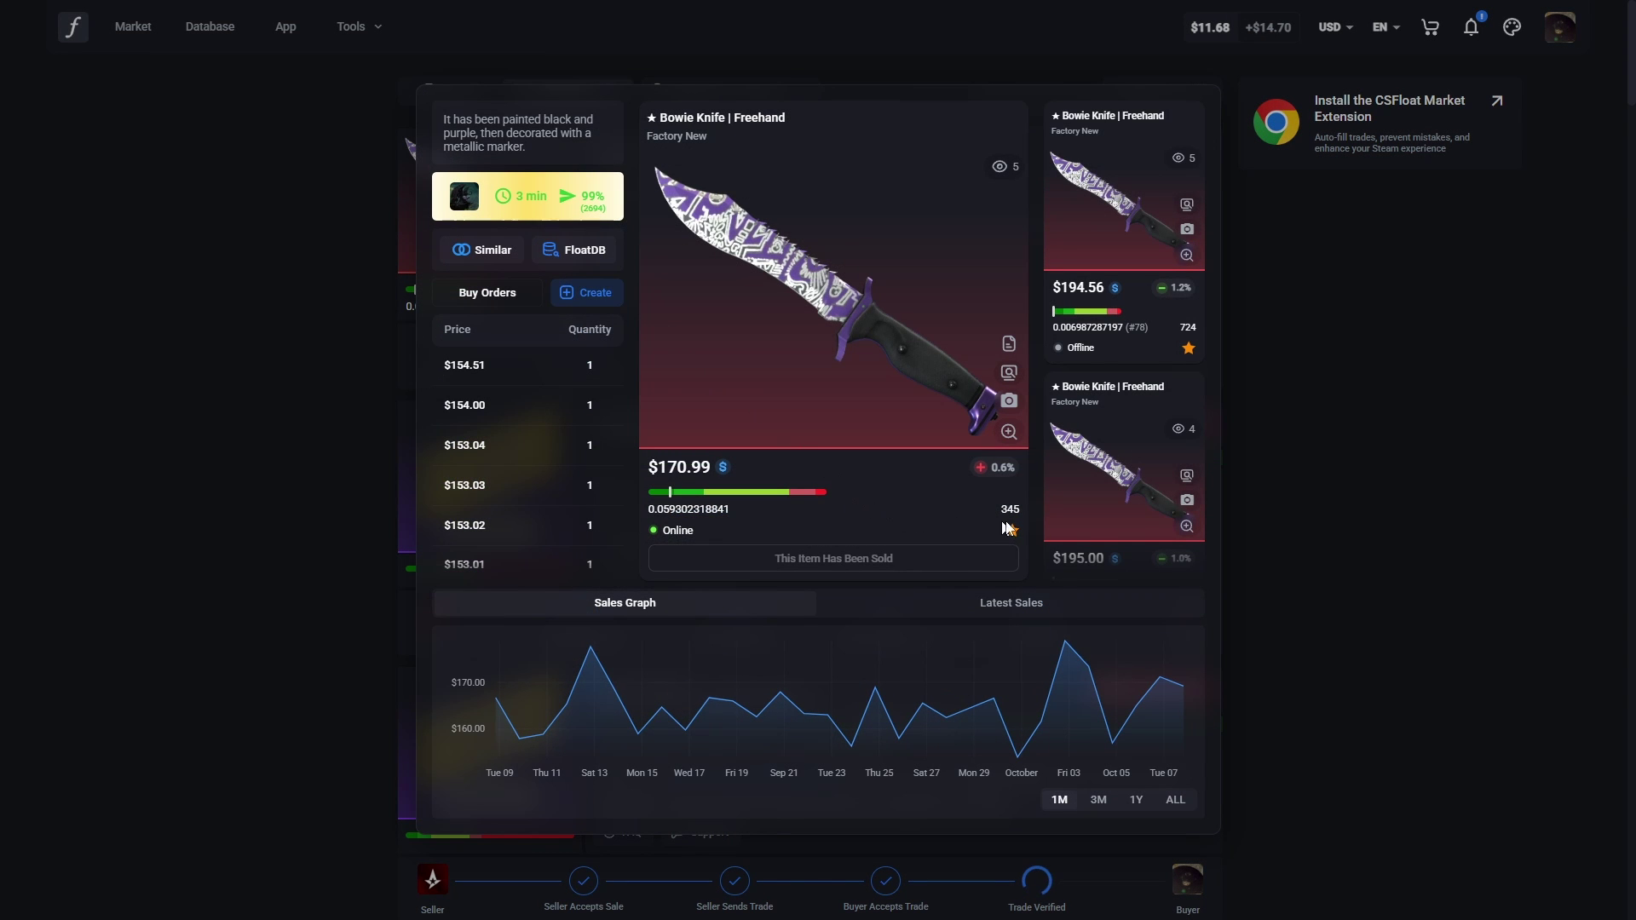
pyautogui.scroll(-5, 1129, 455)
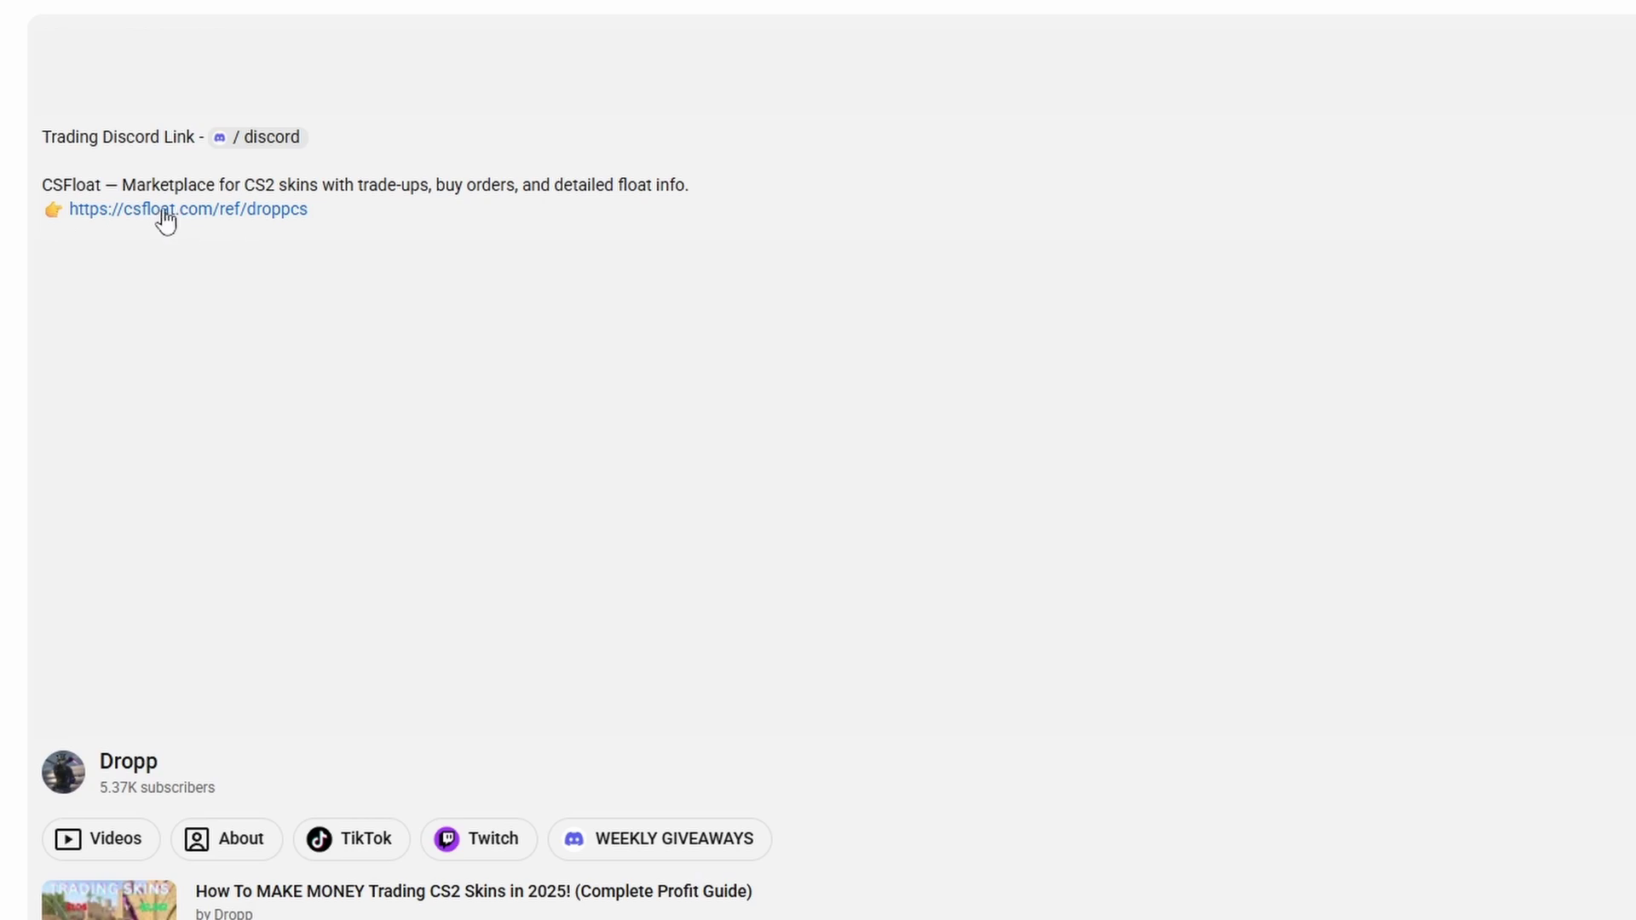
# Step: Open CSFloat through the referral link in the video description and limit its market to Buy Now listings
pyautogui.click(166, 213)
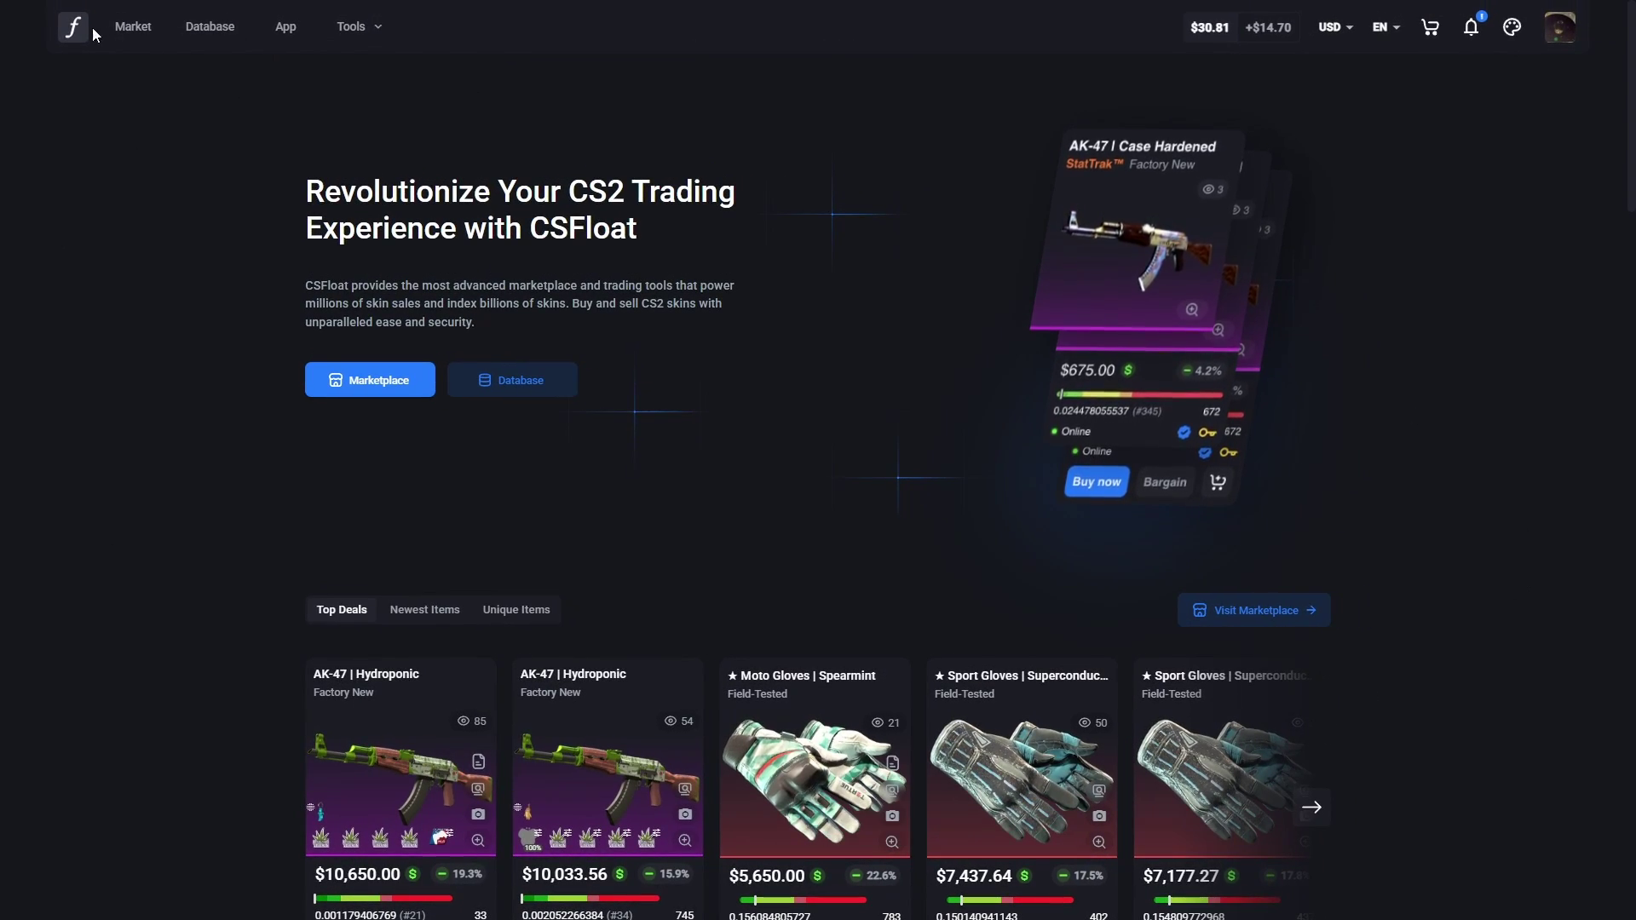
pyautogui.click(133, 26)
pyautogui.scroll(-5, 217, 597)
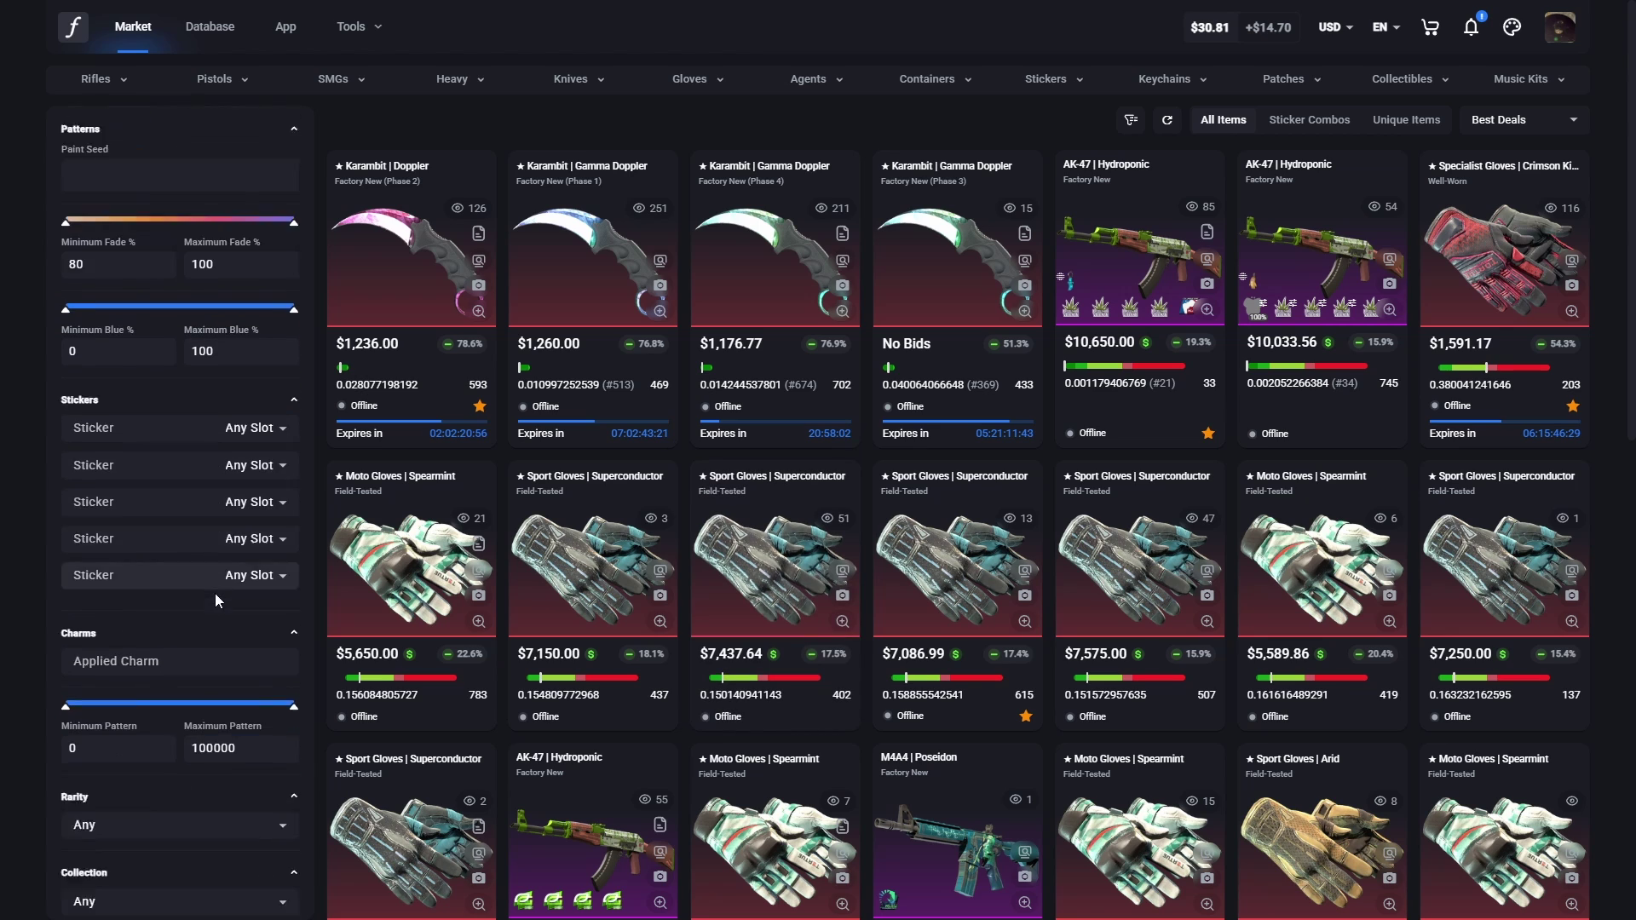
pyautogui.scroll(-2, 213, 605)
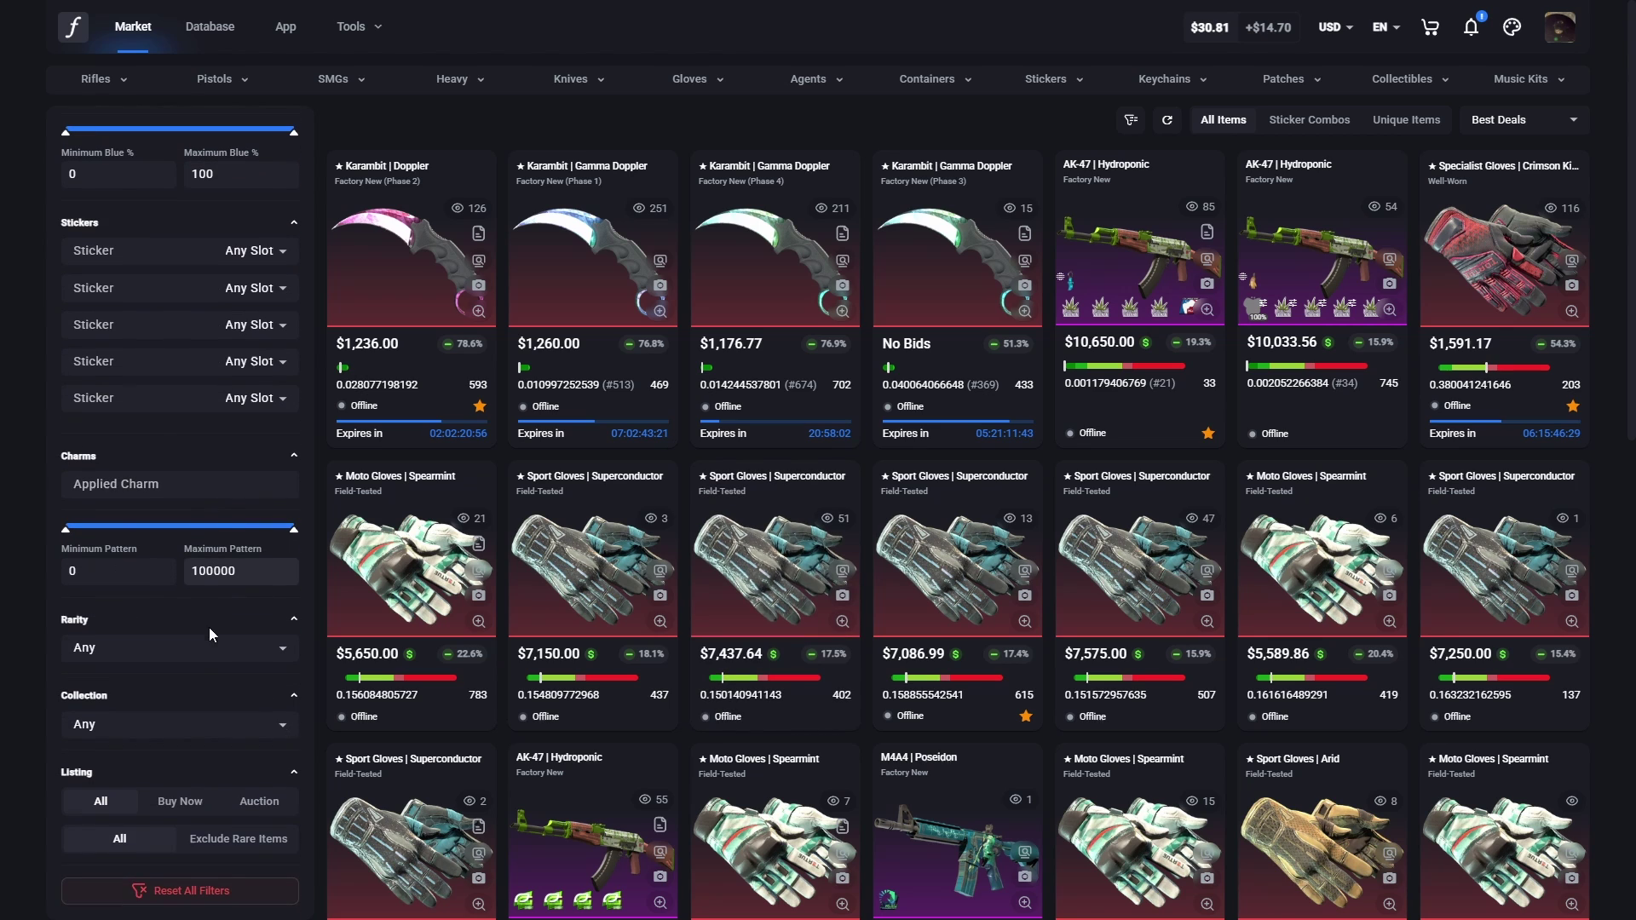
pyautogui.click(249, 815)
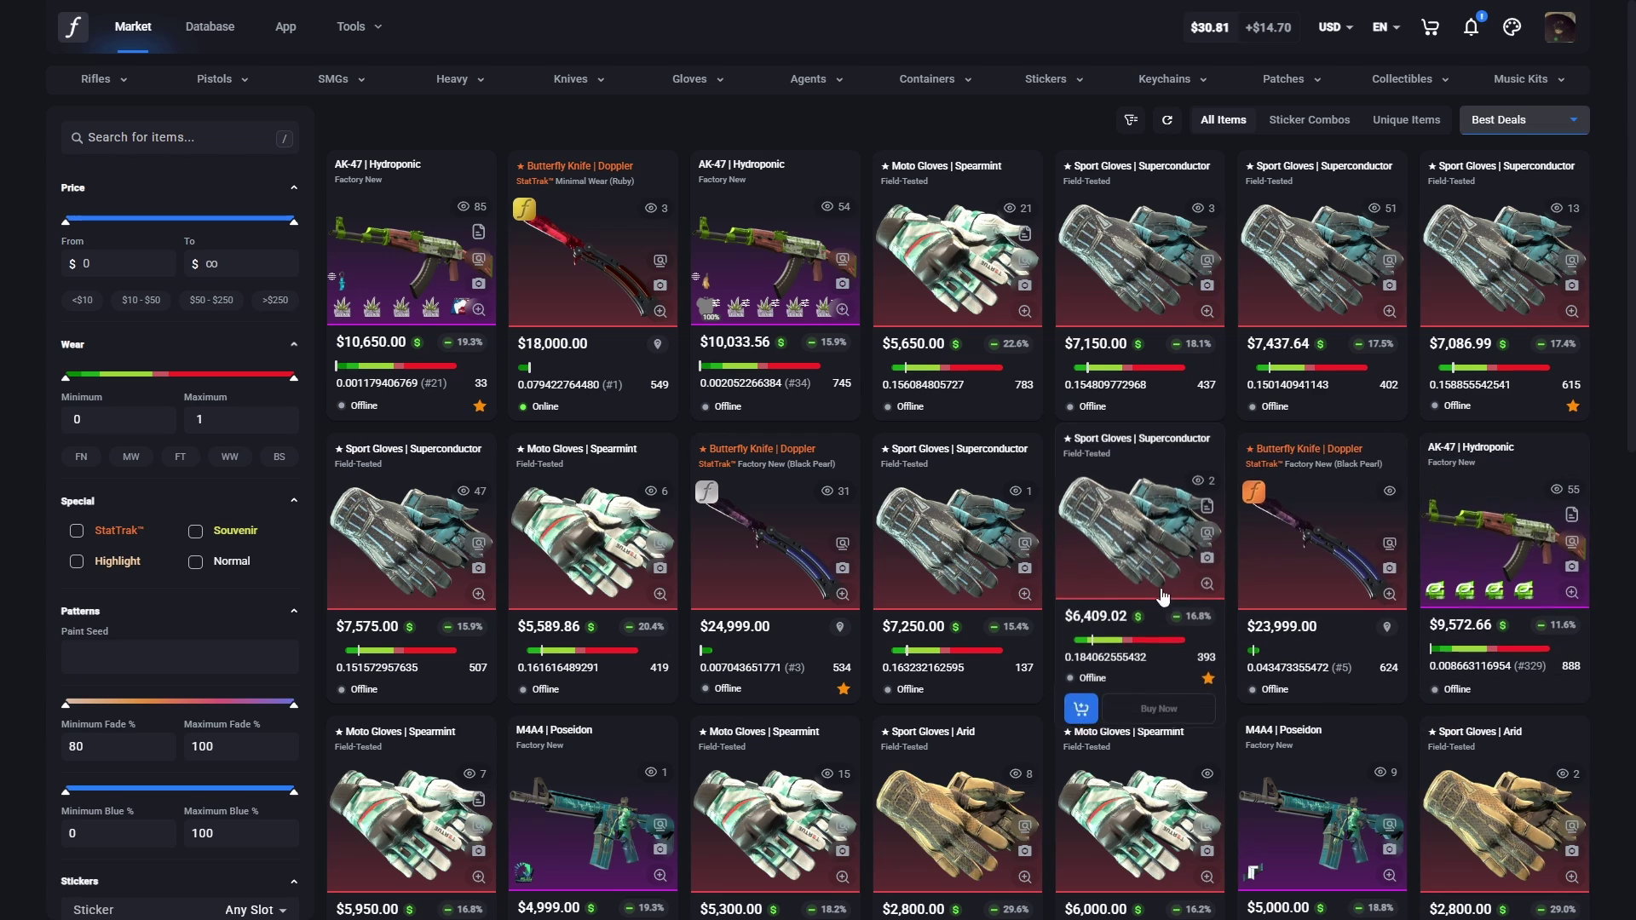
# Step: Set the maximum price to $150 and sort the market listings by highest price
pyautogui.click(239, 265)
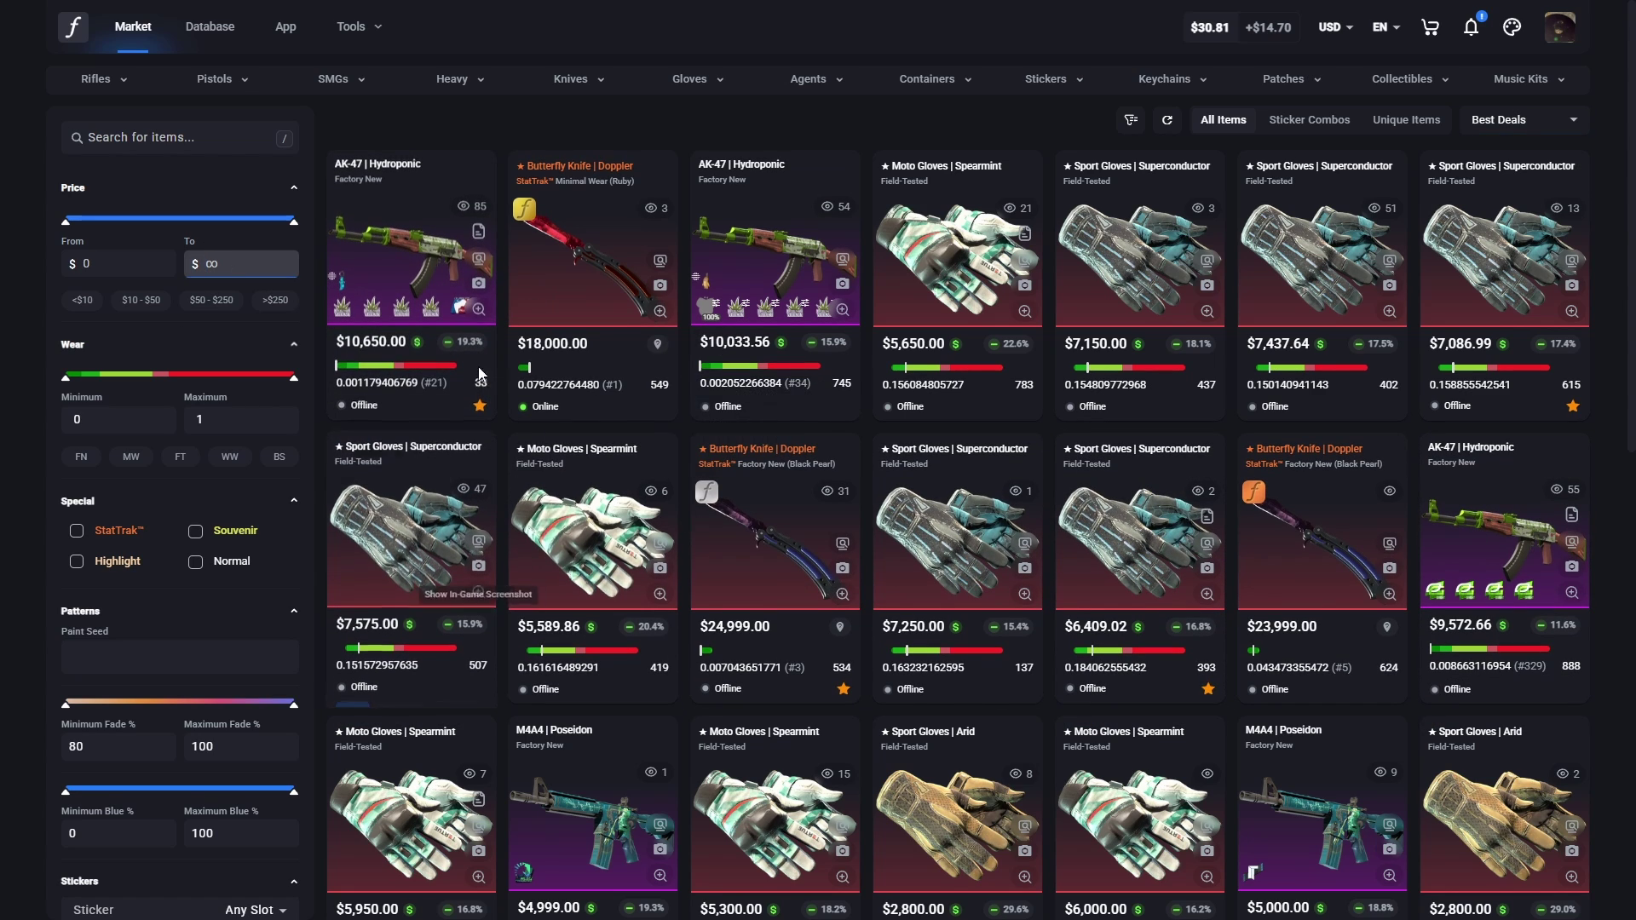
pyautogui.write('150')
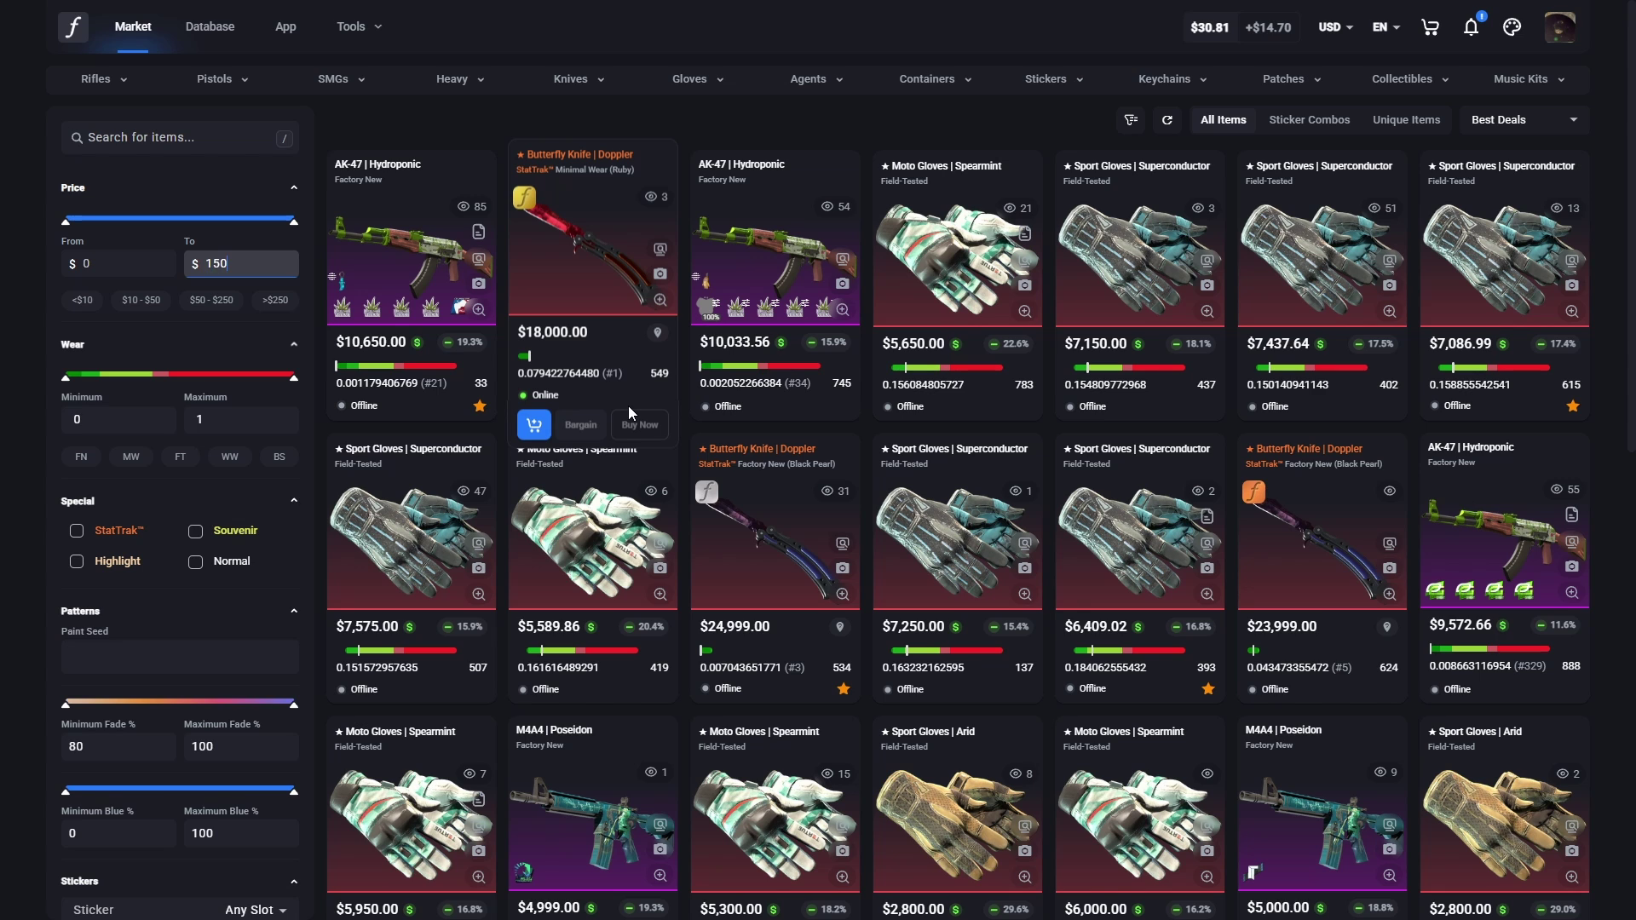
pyautogui.click(1517, 119)
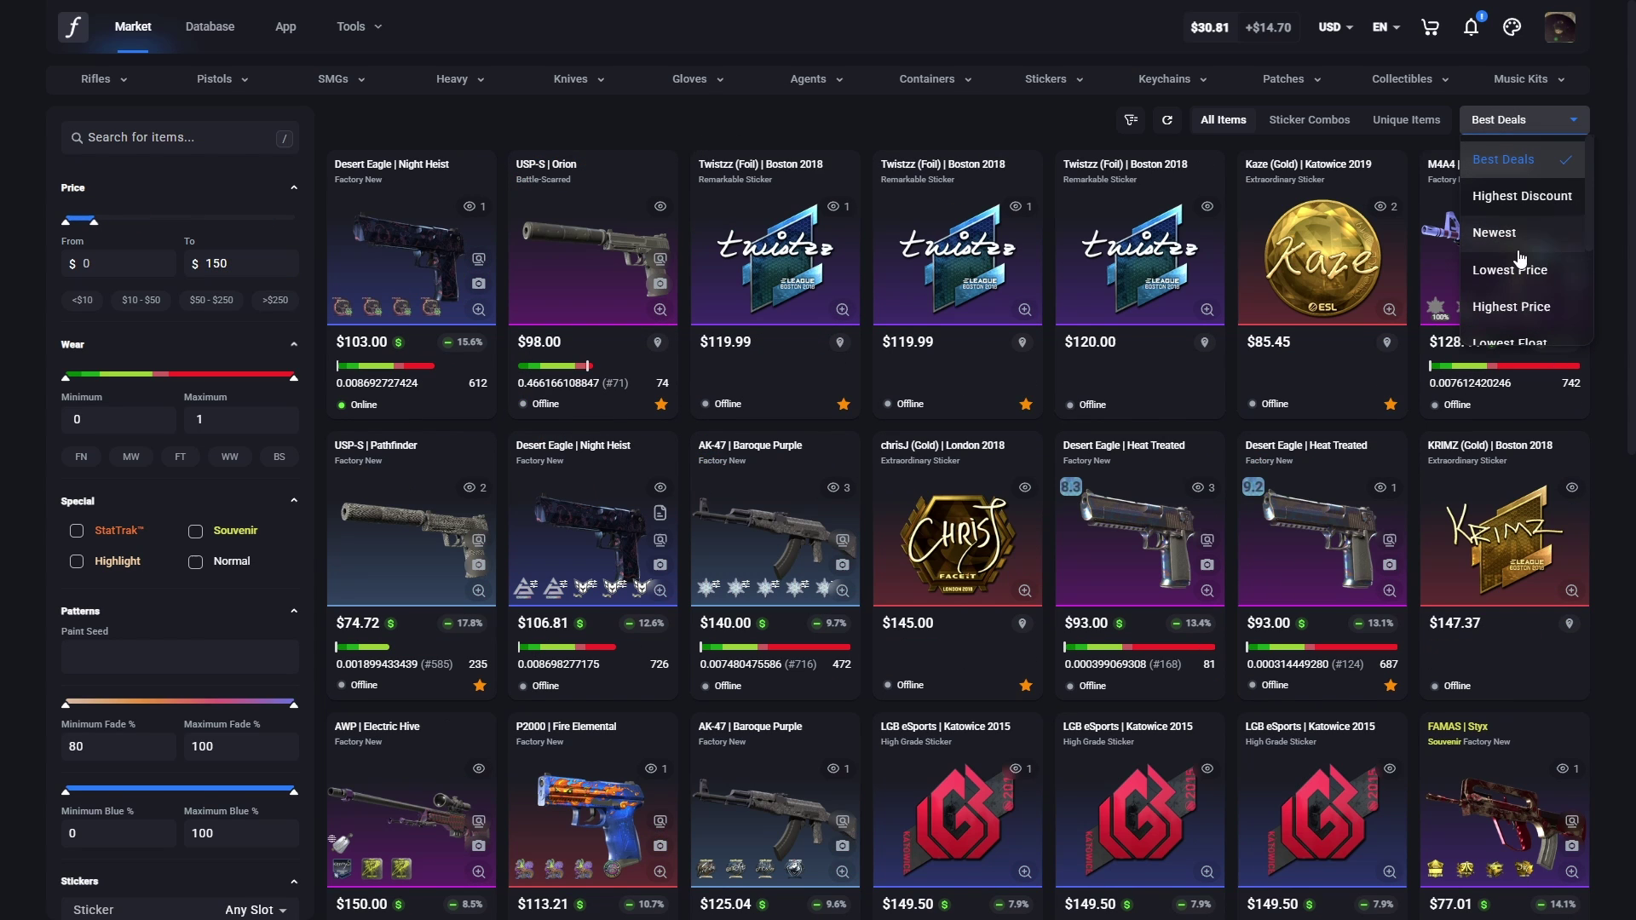
pyautogui.click(1525, 307)
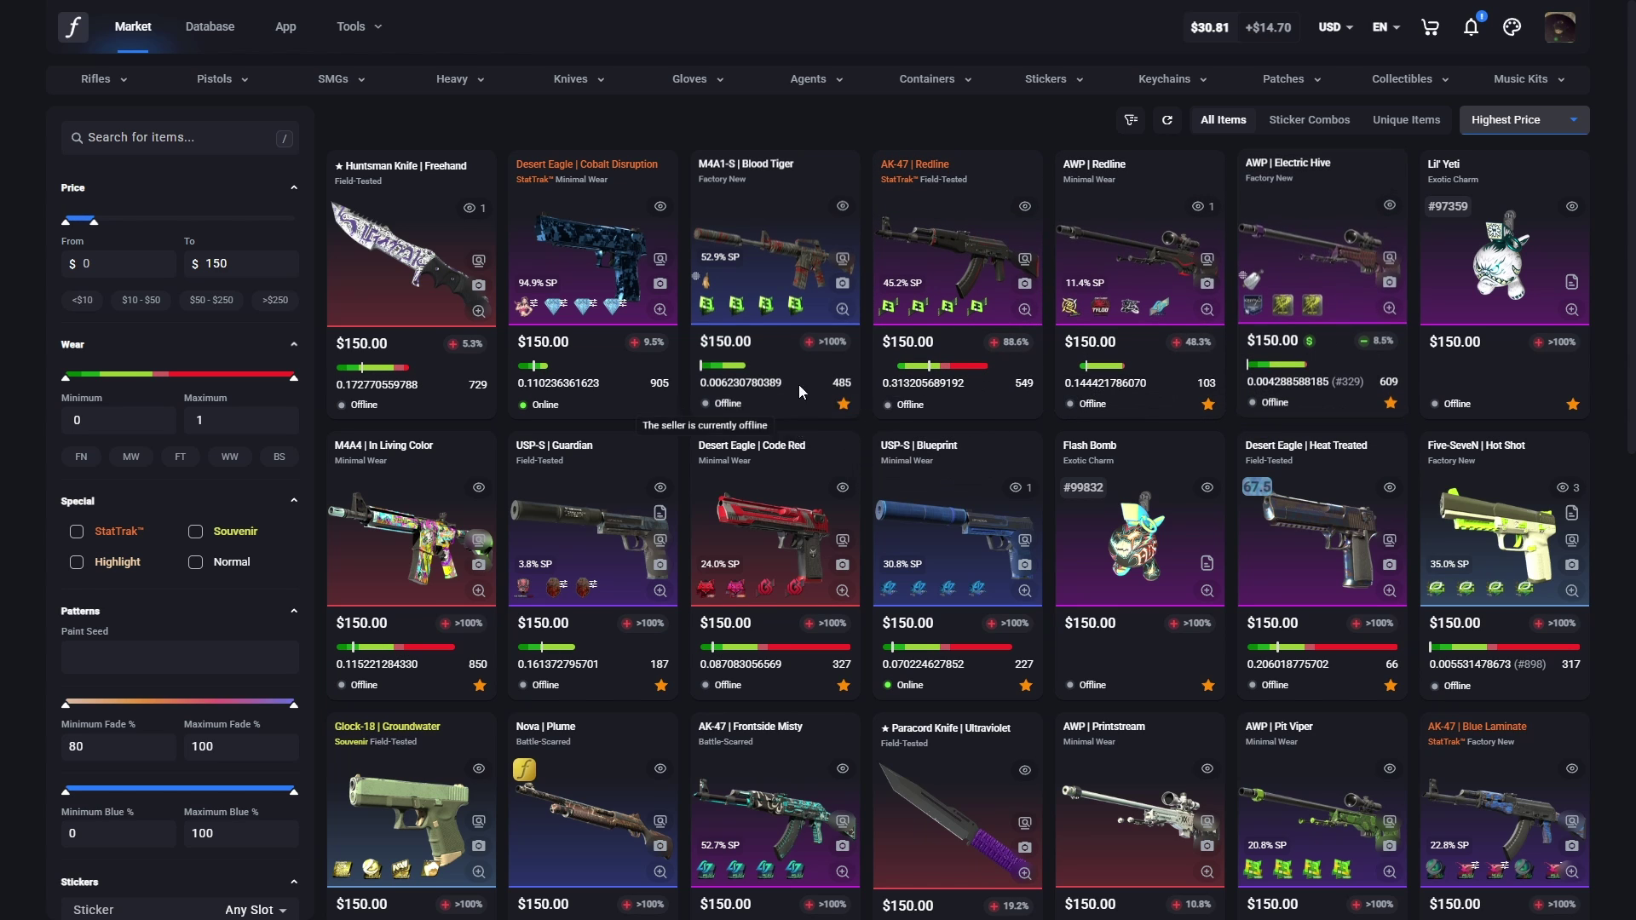
# Step: View the Factory New AWP | Electric Hive listing's buy orders and sales graph, and close it
pyautogui.click(1334, 330)
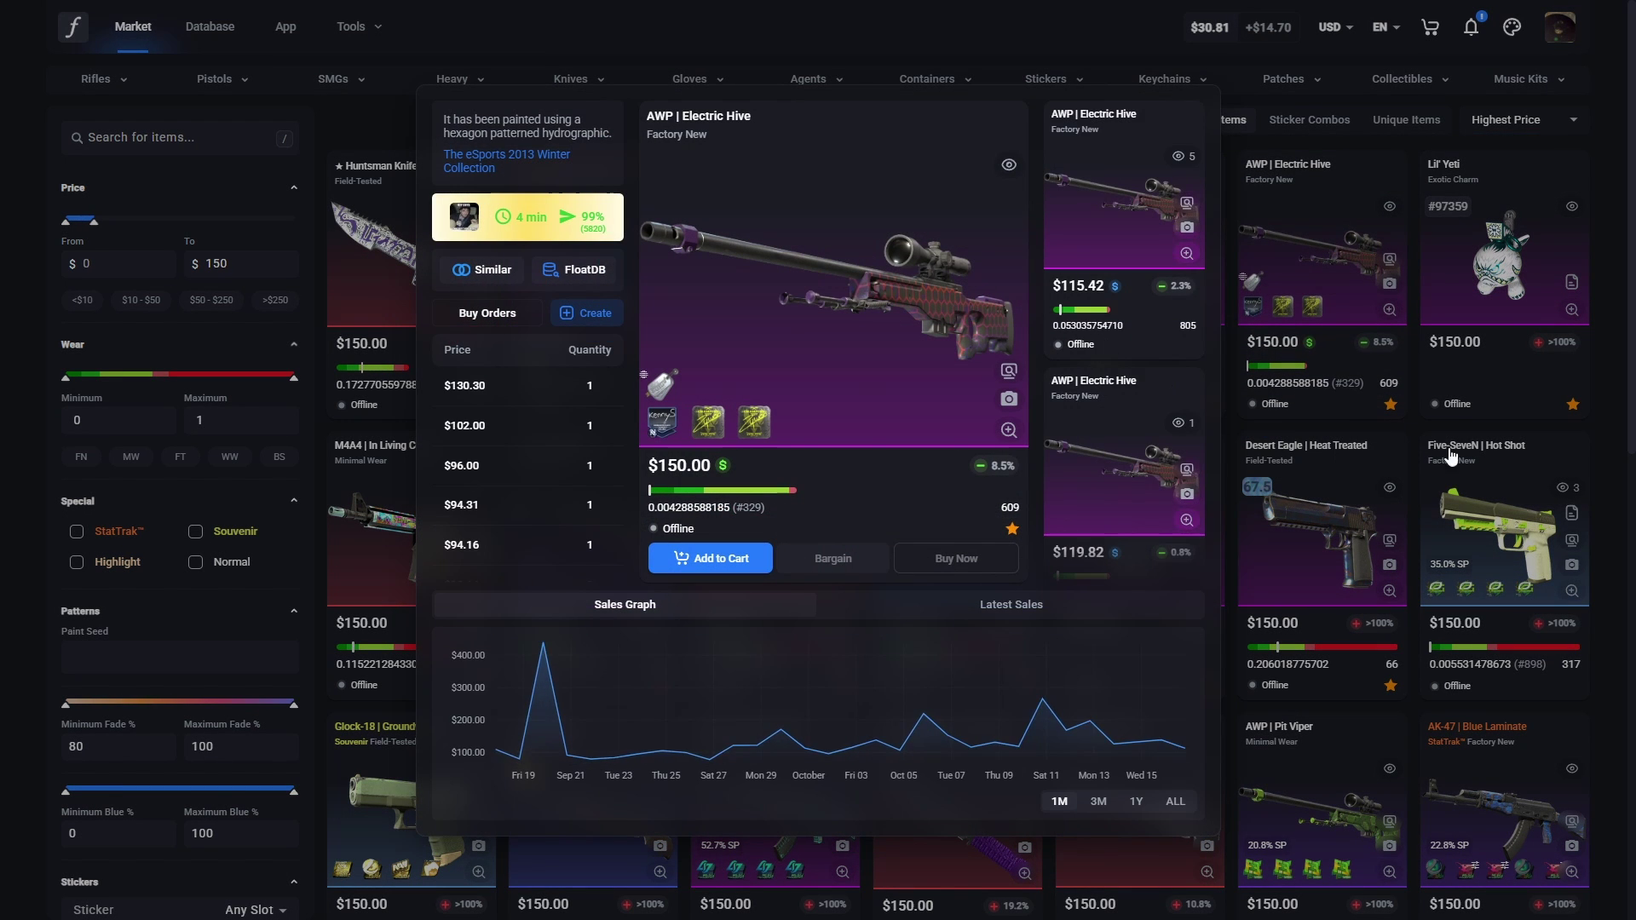
pyautogui.click(1452, 458)
pyautogui.moveTo(1393, 613)
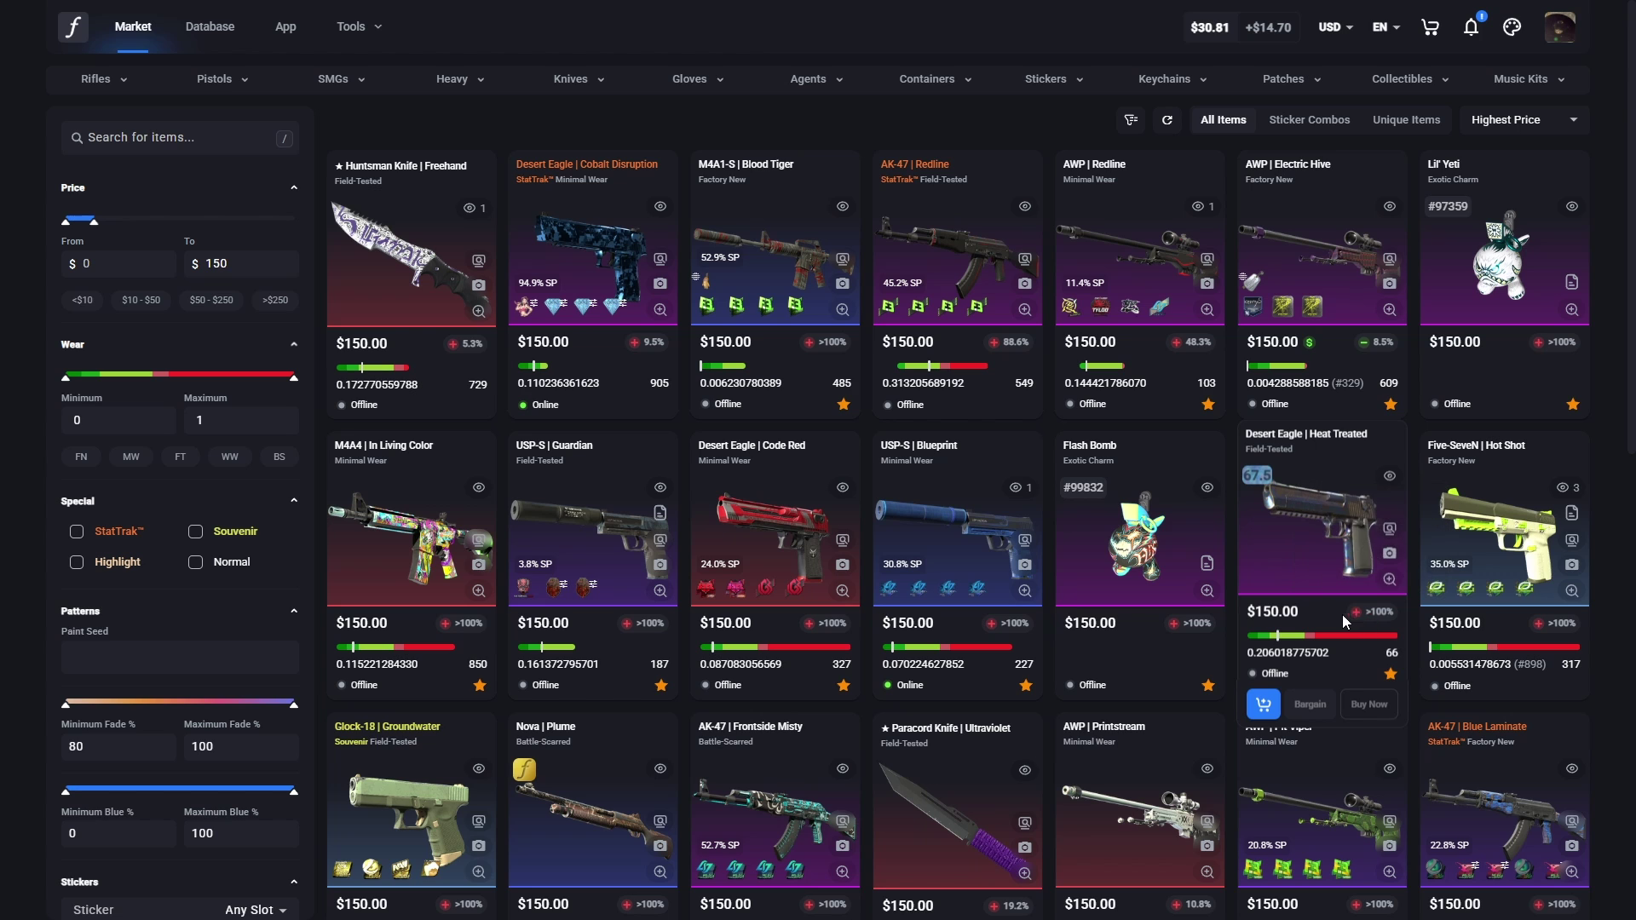
# Step: Show all listings similar to the Field-Tested Falchion Knife | Bright Water and sort them by lowest price
pyautogui.scroll(-10, 739, 589)
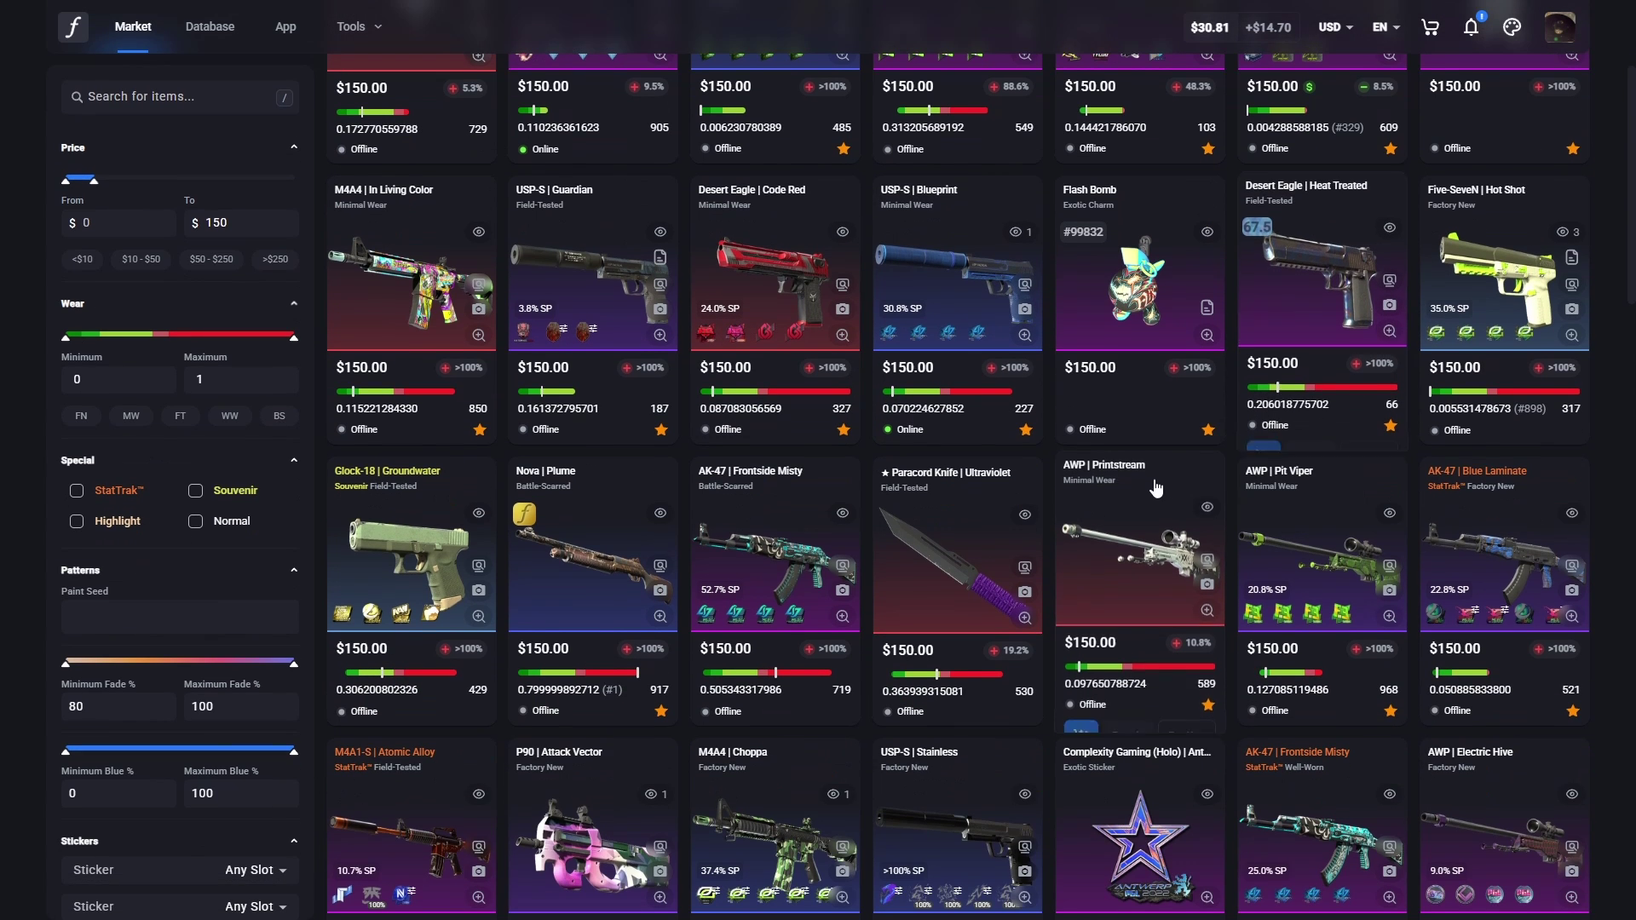
pyautogui.scroll(-3, 961, 433)
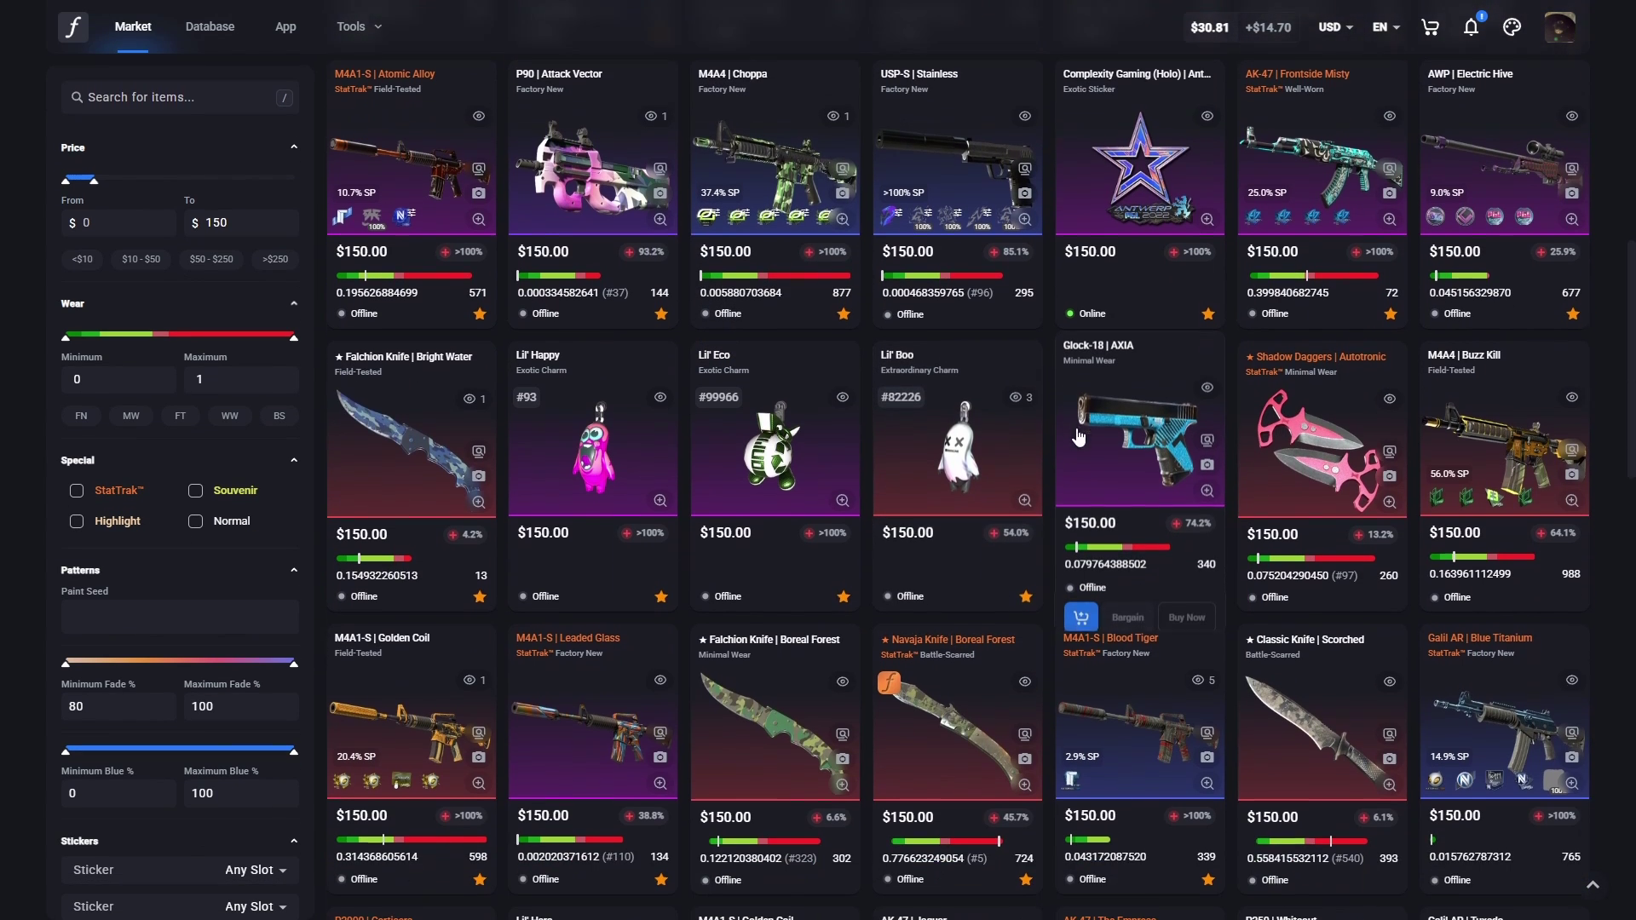
pyautogui.click(428, 265)
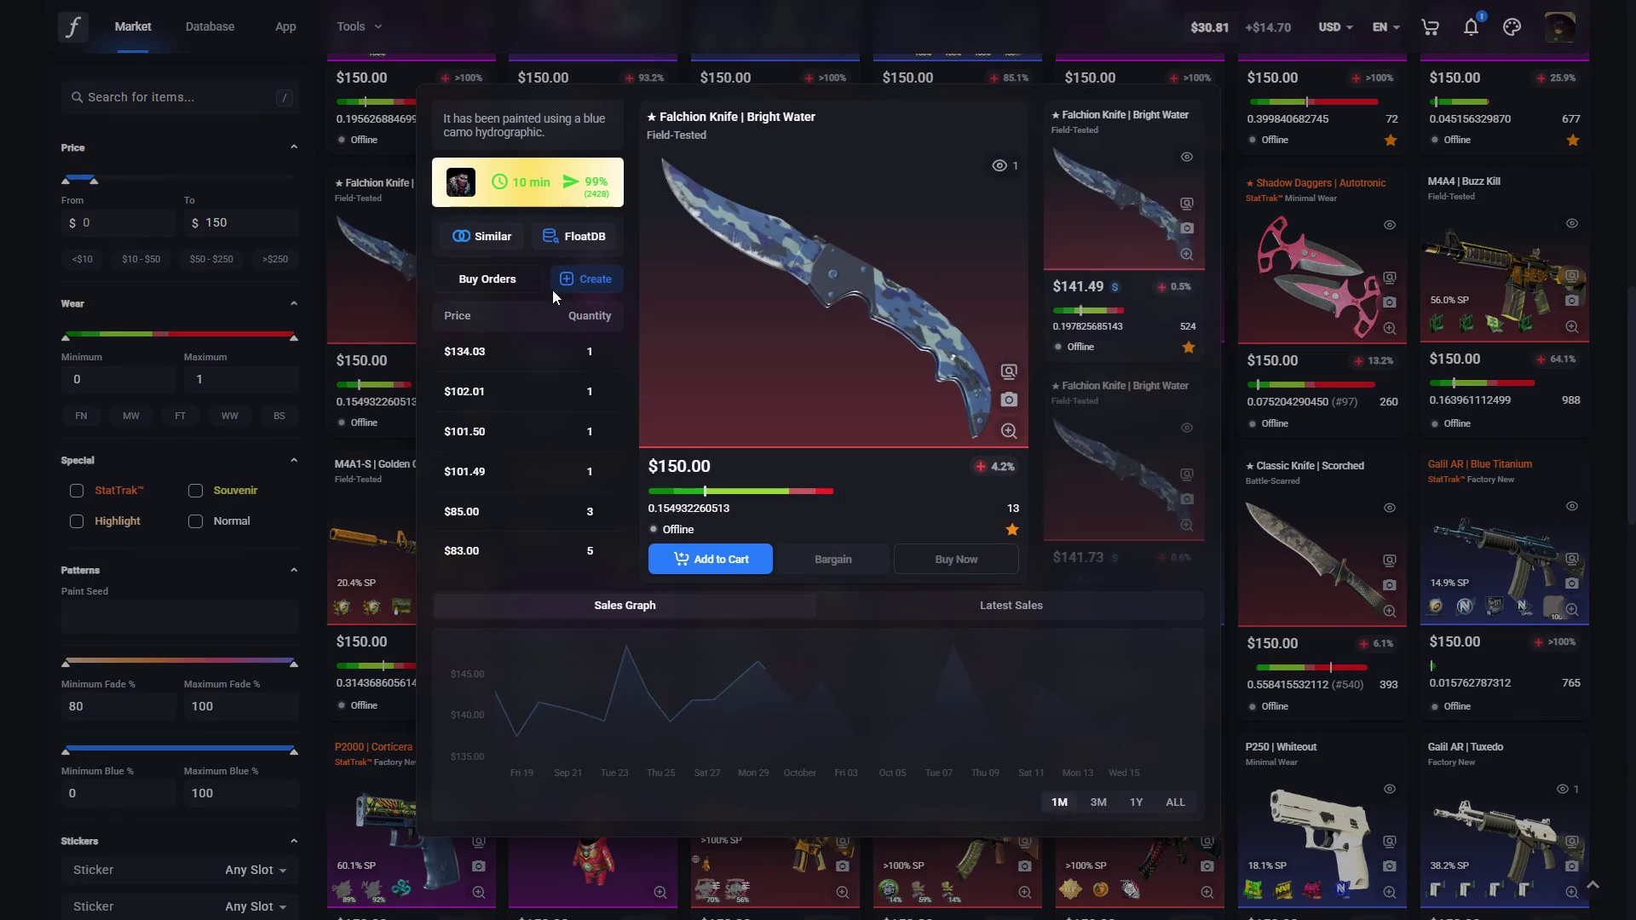
pyautogui.click(503, 242)
pyautogui.click(1530, 120)
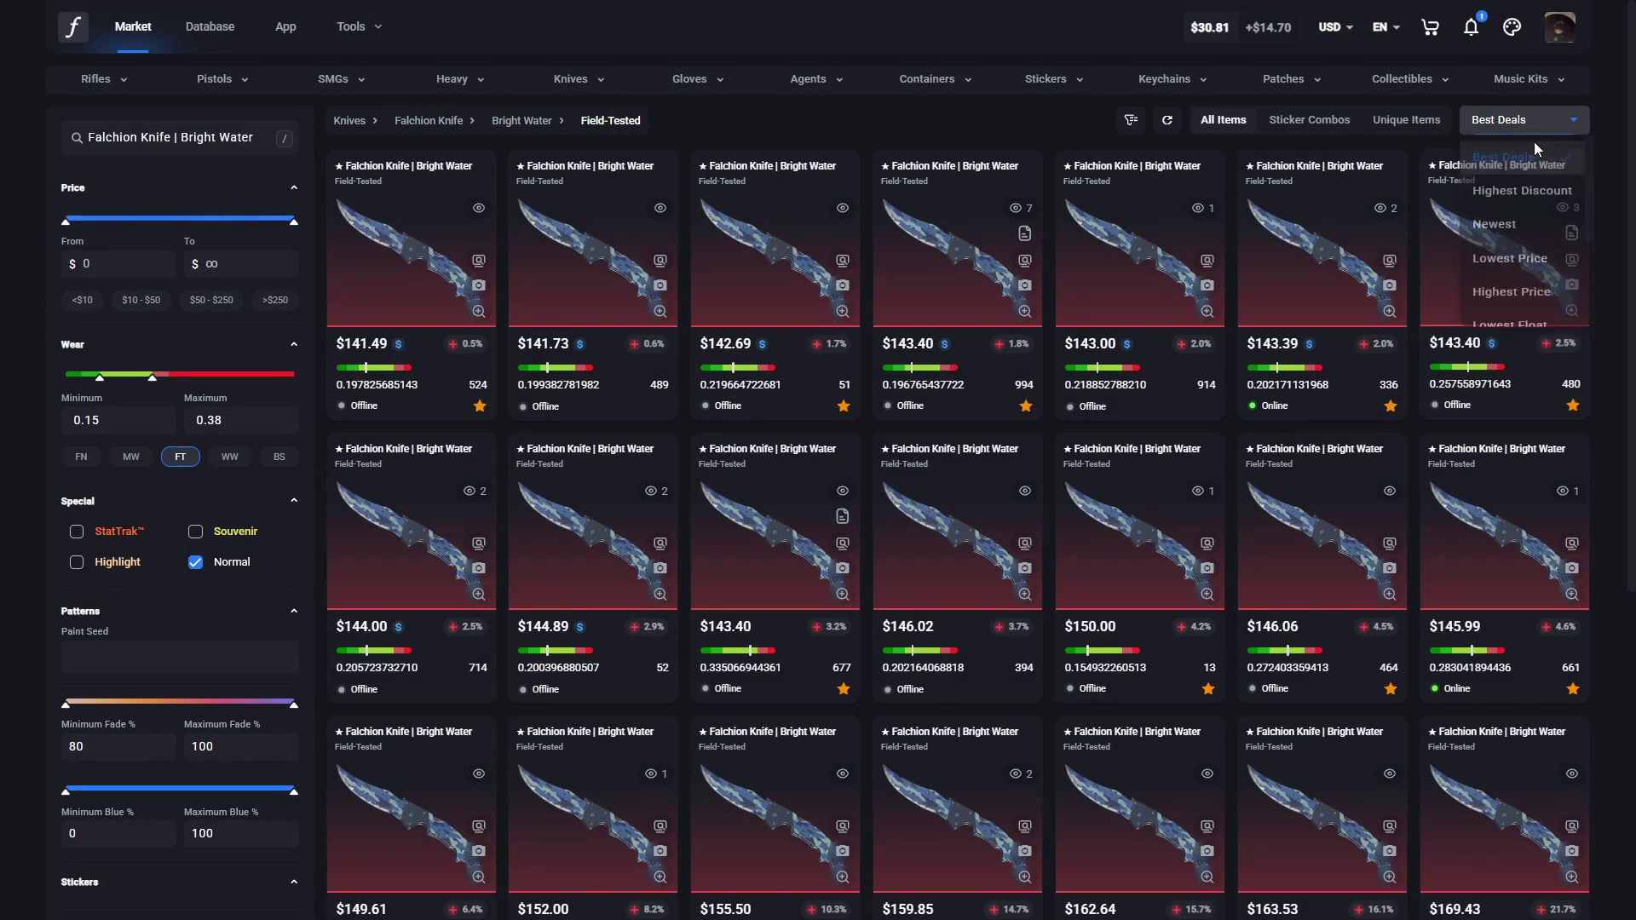
pyautogui.click(1513, 271)
# Step: Inspect the float of the cheapest Falchion Knife | Bright Water and check the existing buy orders in its listing
pyautogui.moveTo(336, 373); pyautogui.dragTo(419, 375)
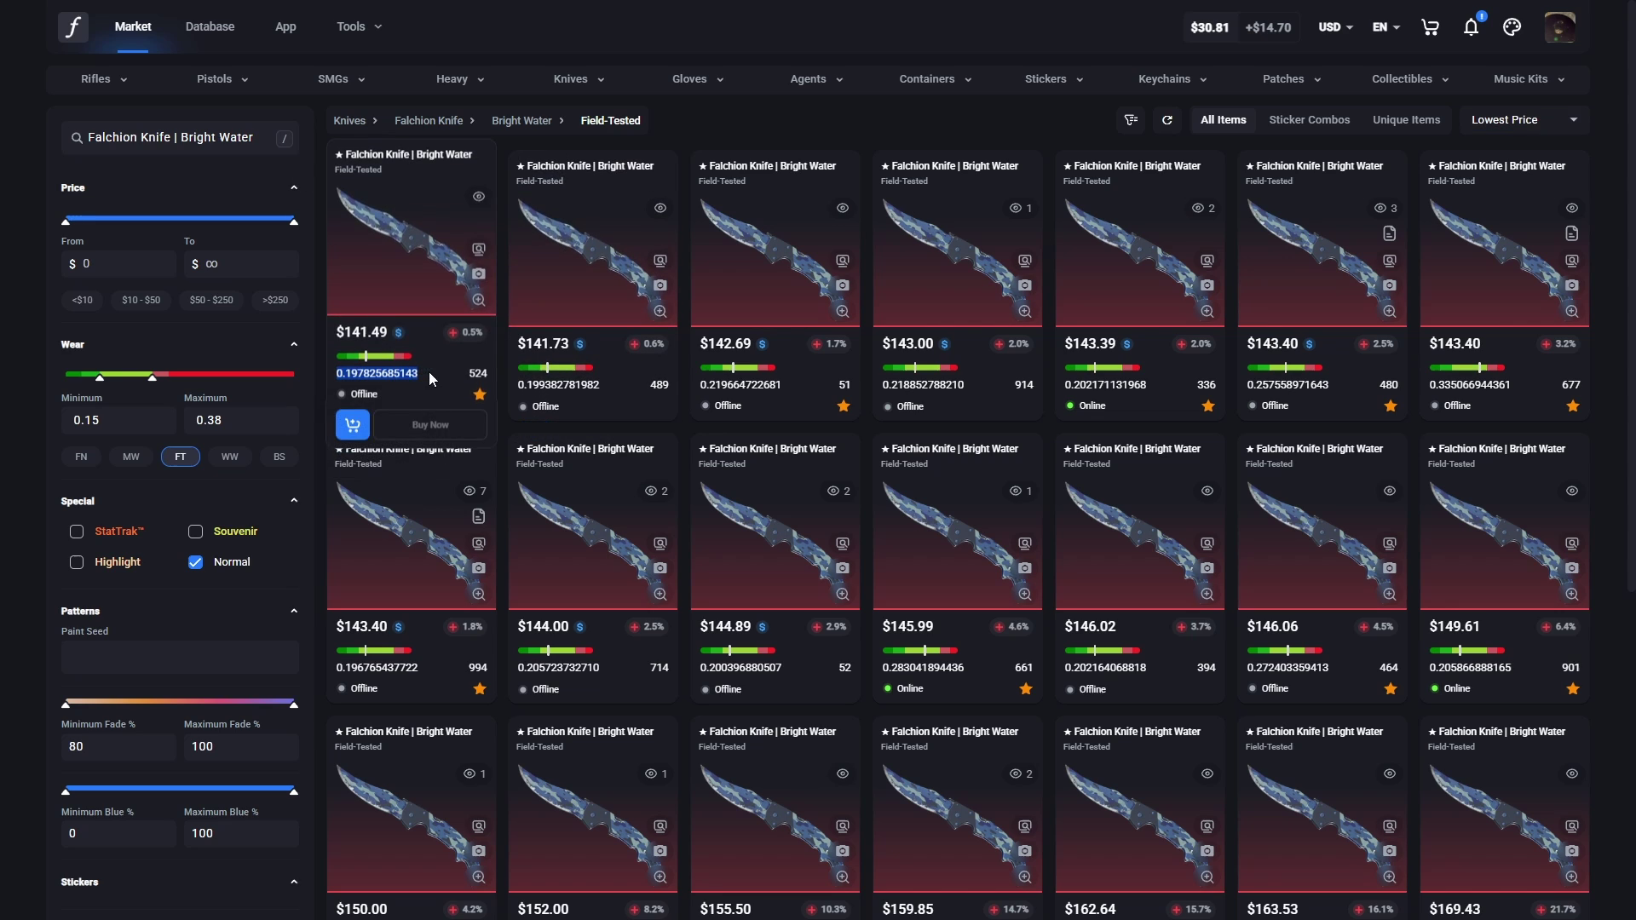
pyautogui.click(325, 387)
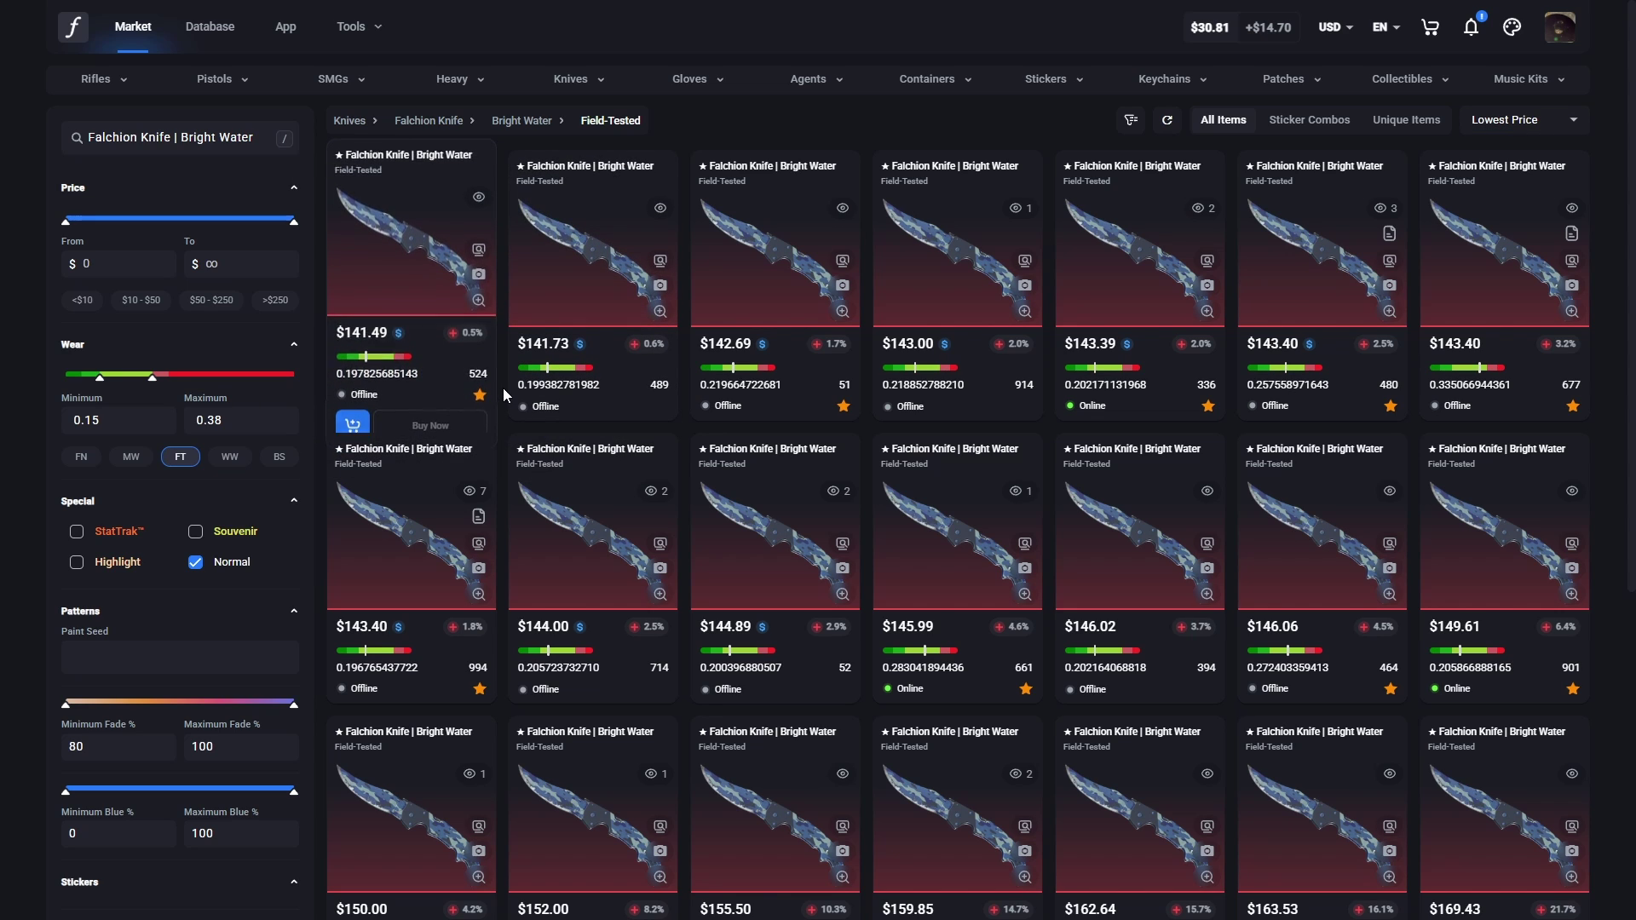
pyautogui.moveTo(386, 276)
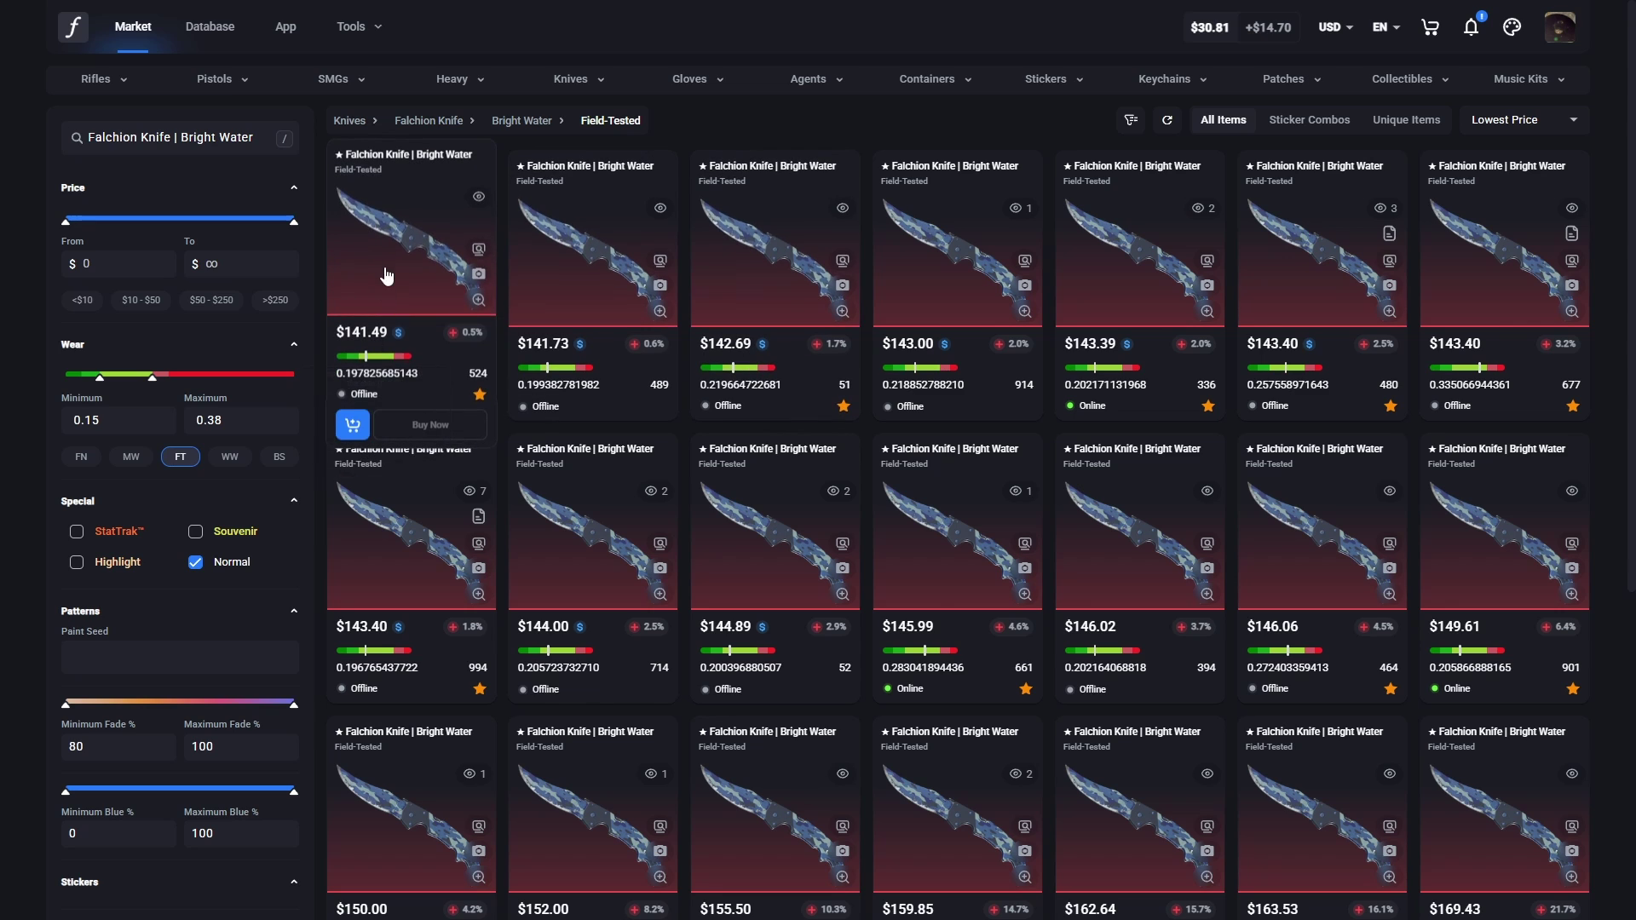
pyautogui.click(392, 245)
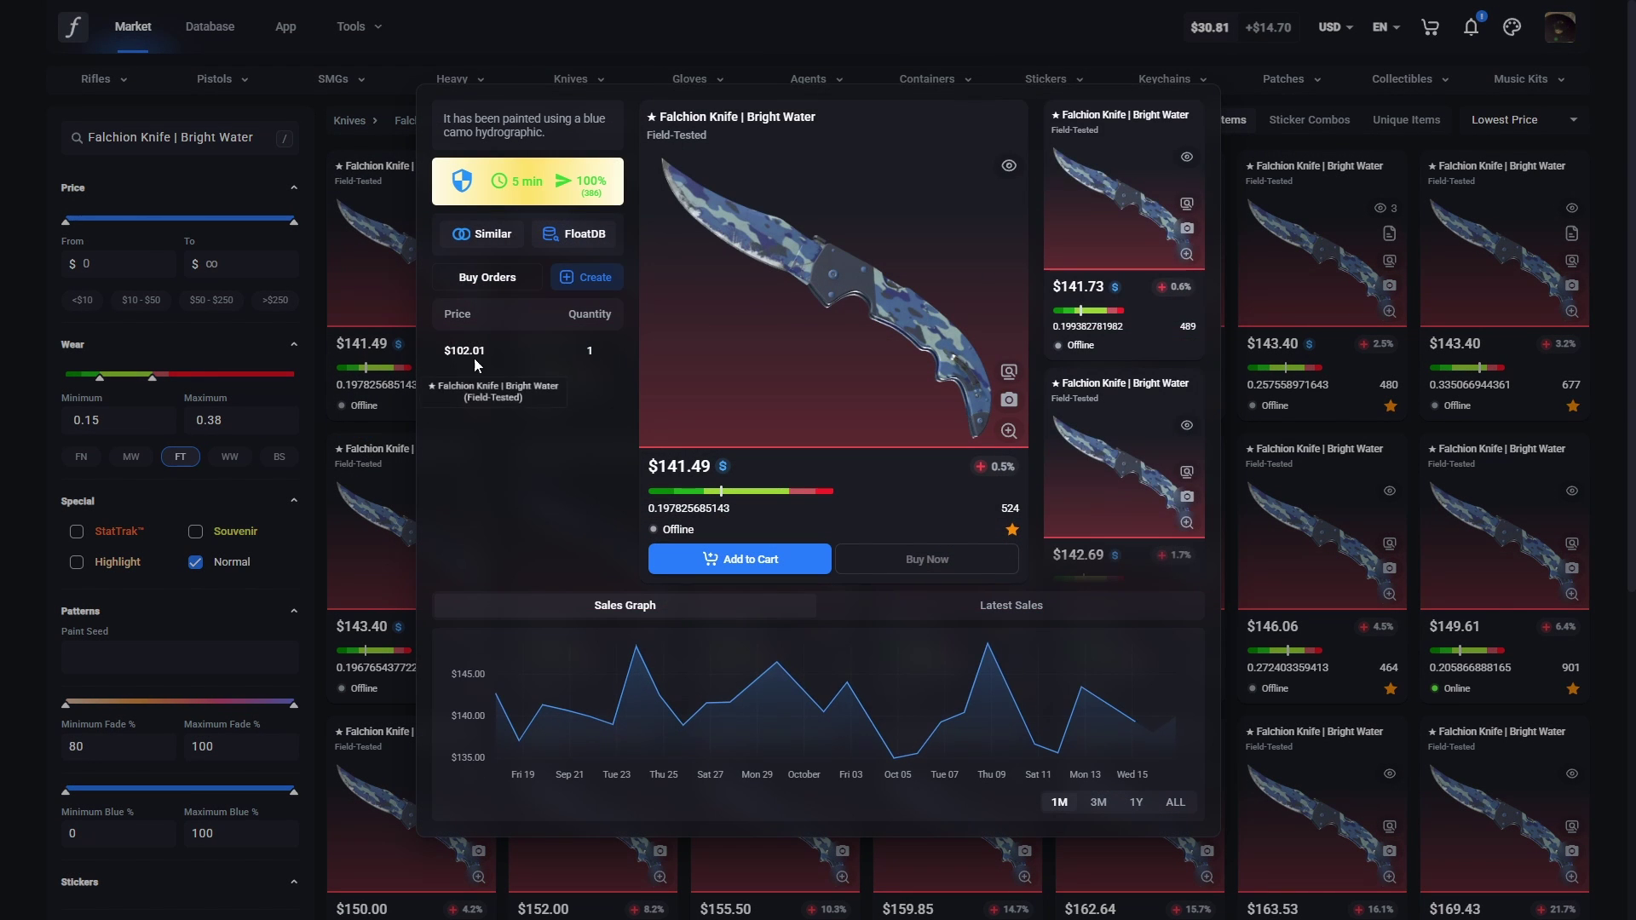
pyautogui.moveTo(443, 351); pyautogui.dragTo(480, 355)
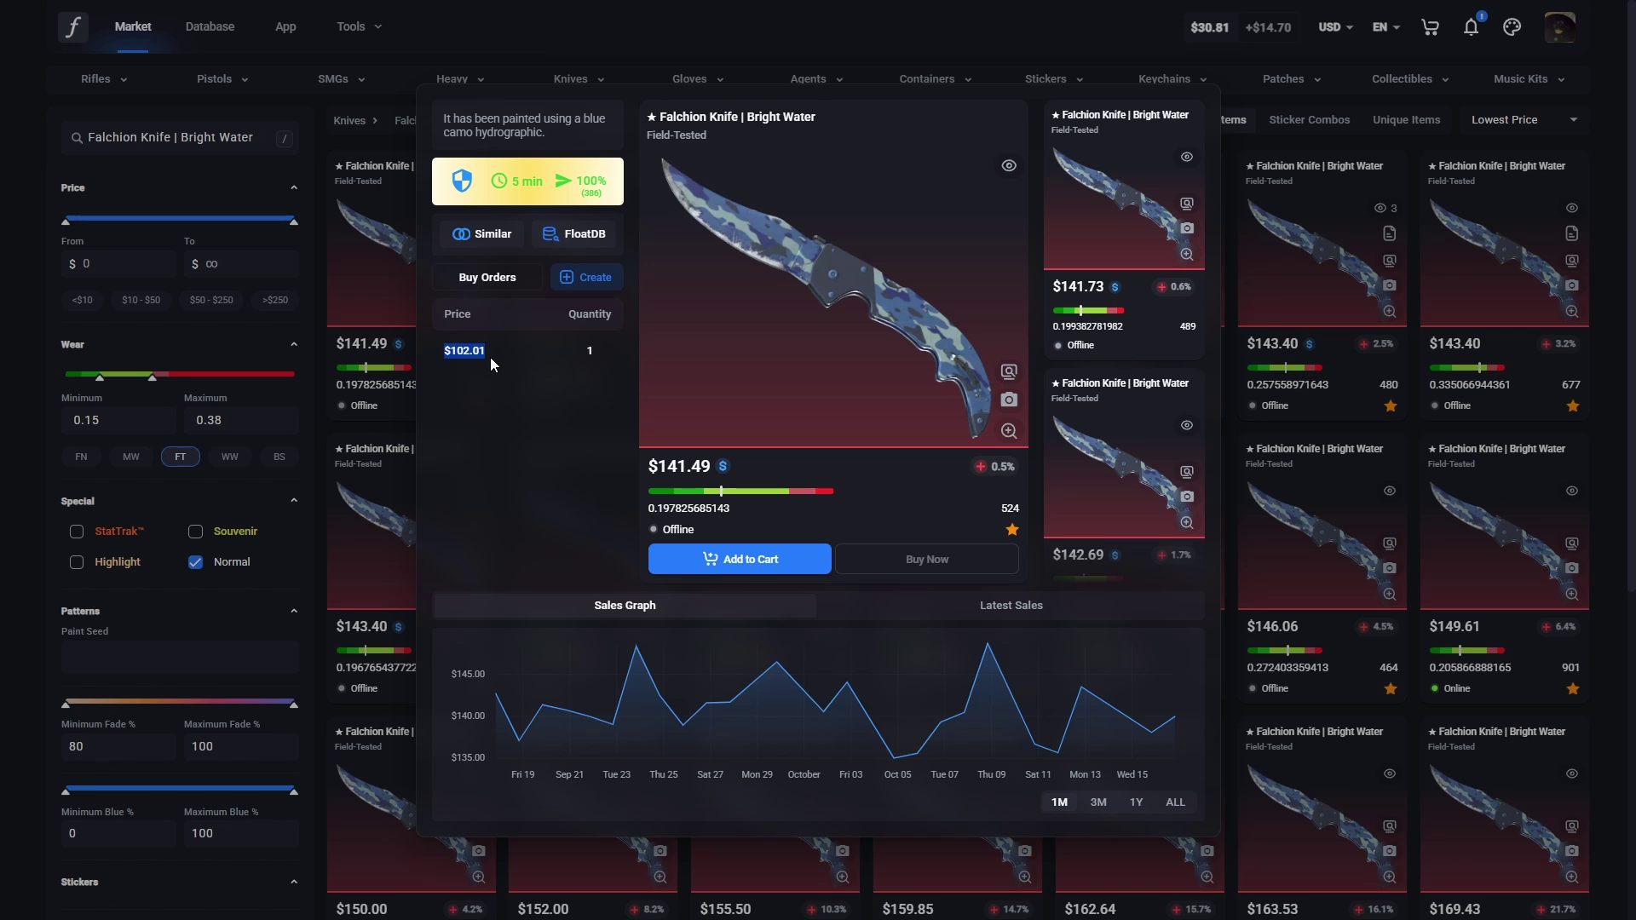
pyautogui.click(515, 403)
# Step: Place a buy order for one Field-Tested Falchion Knife | Bright Water with a maximum price of $103
pyautogui.click(583, 285)
pyautogui.click(673, 553)
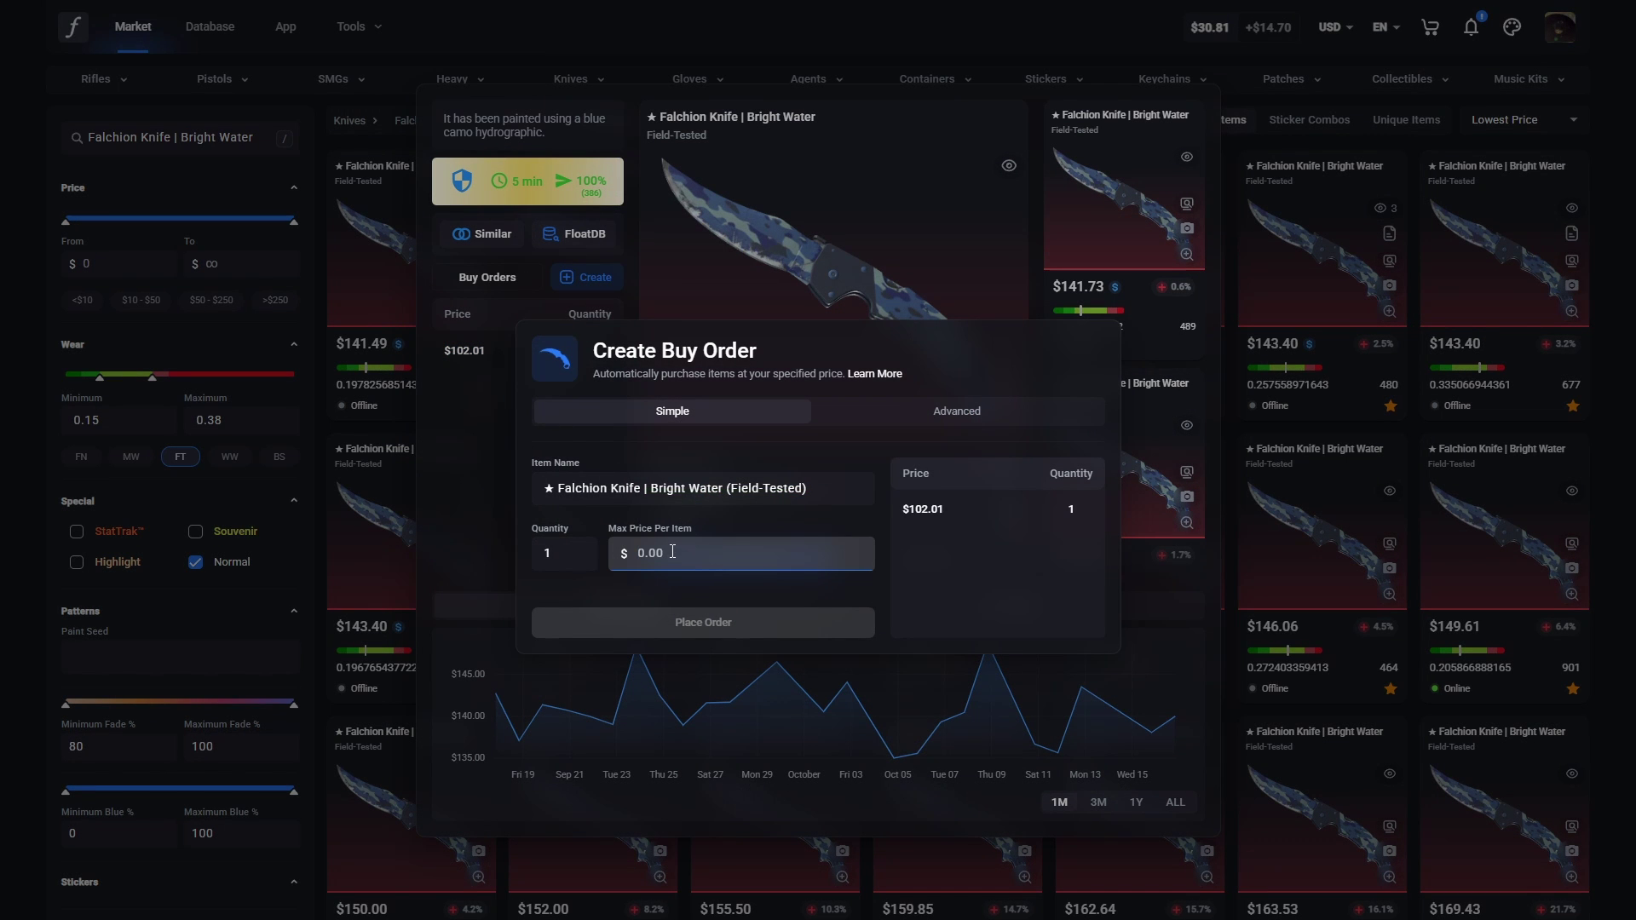
pyautogui.write('103')
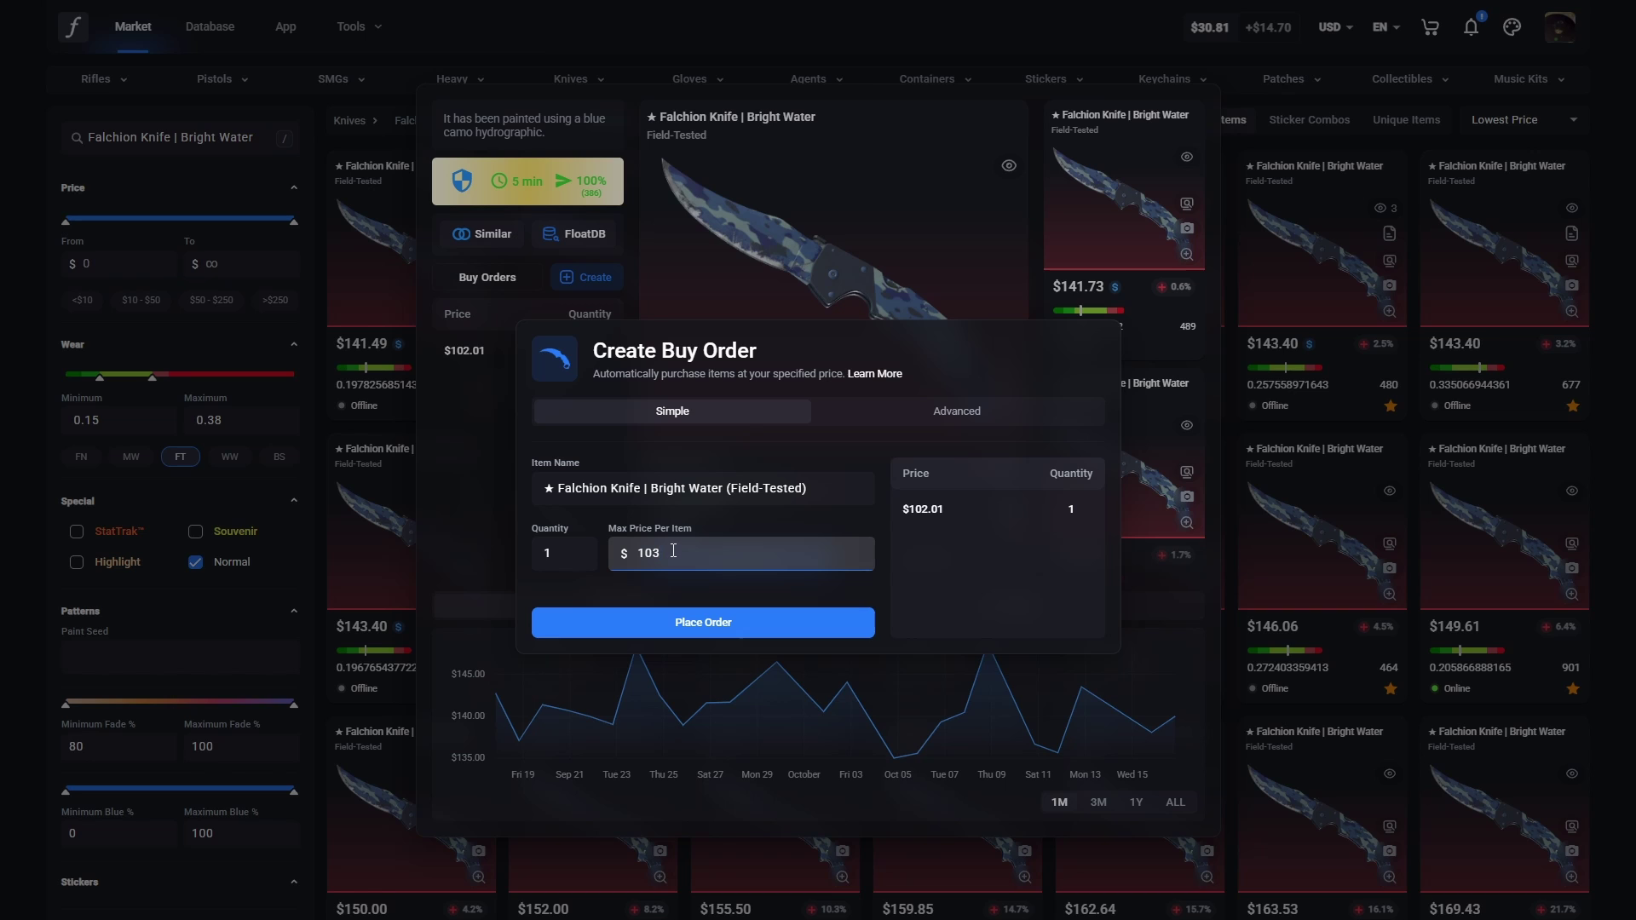
pyautogui.click(678, 623)
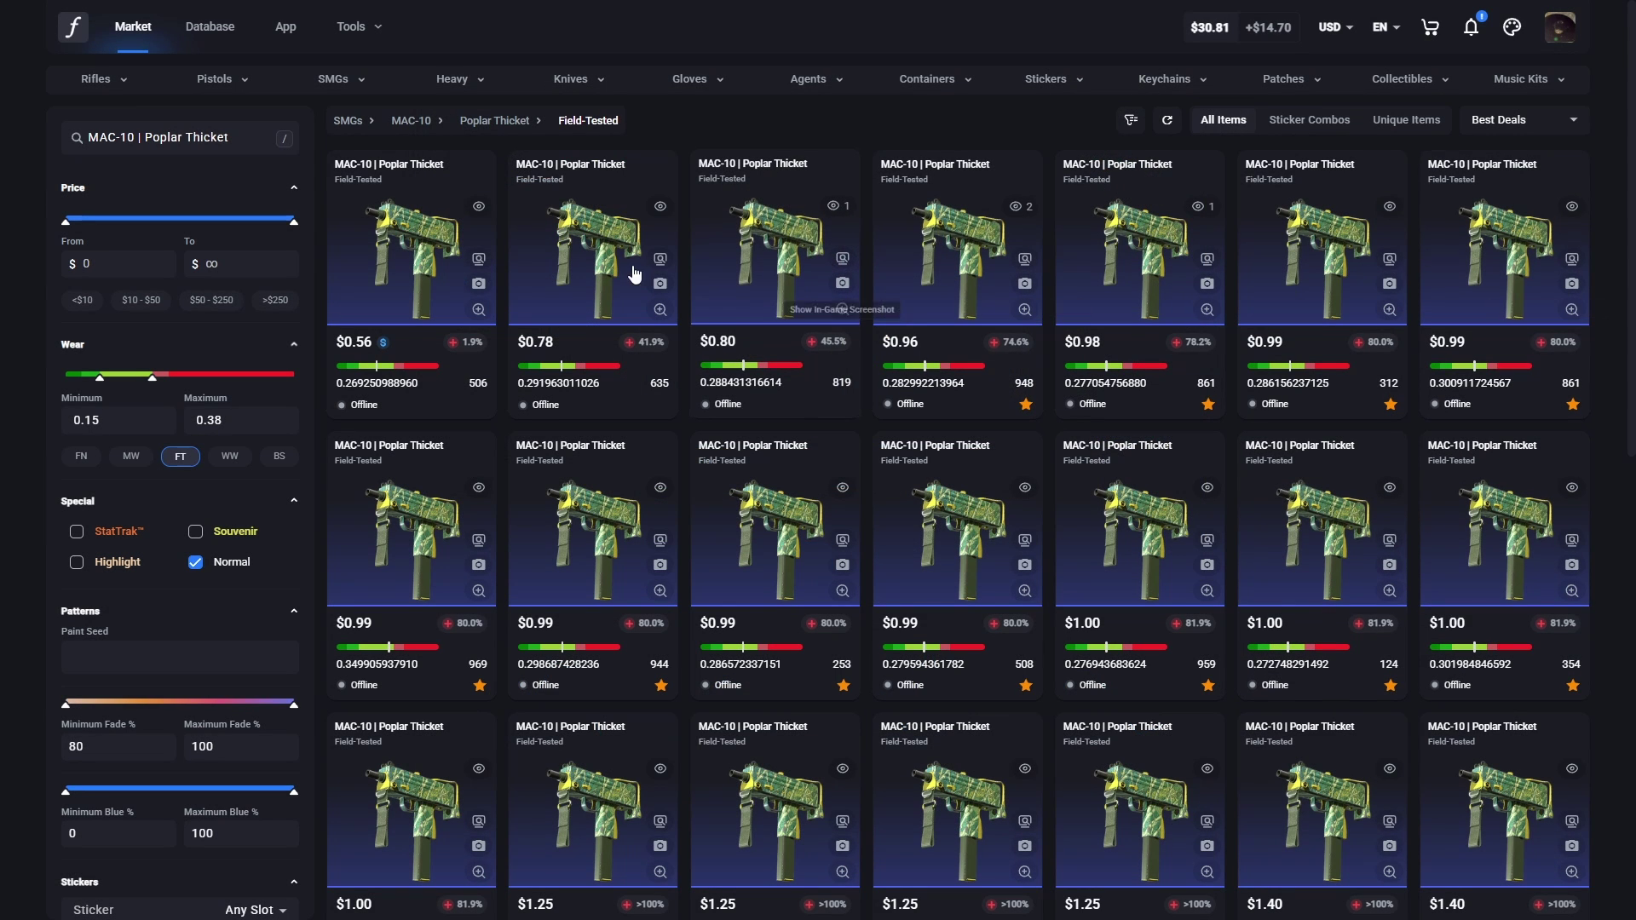
# Step: Review the buy orders on the cheapest Field-Tested MAC-10 | Poplar Thicket listing and open its buy order creation form
pyautogui.click(401, 255)
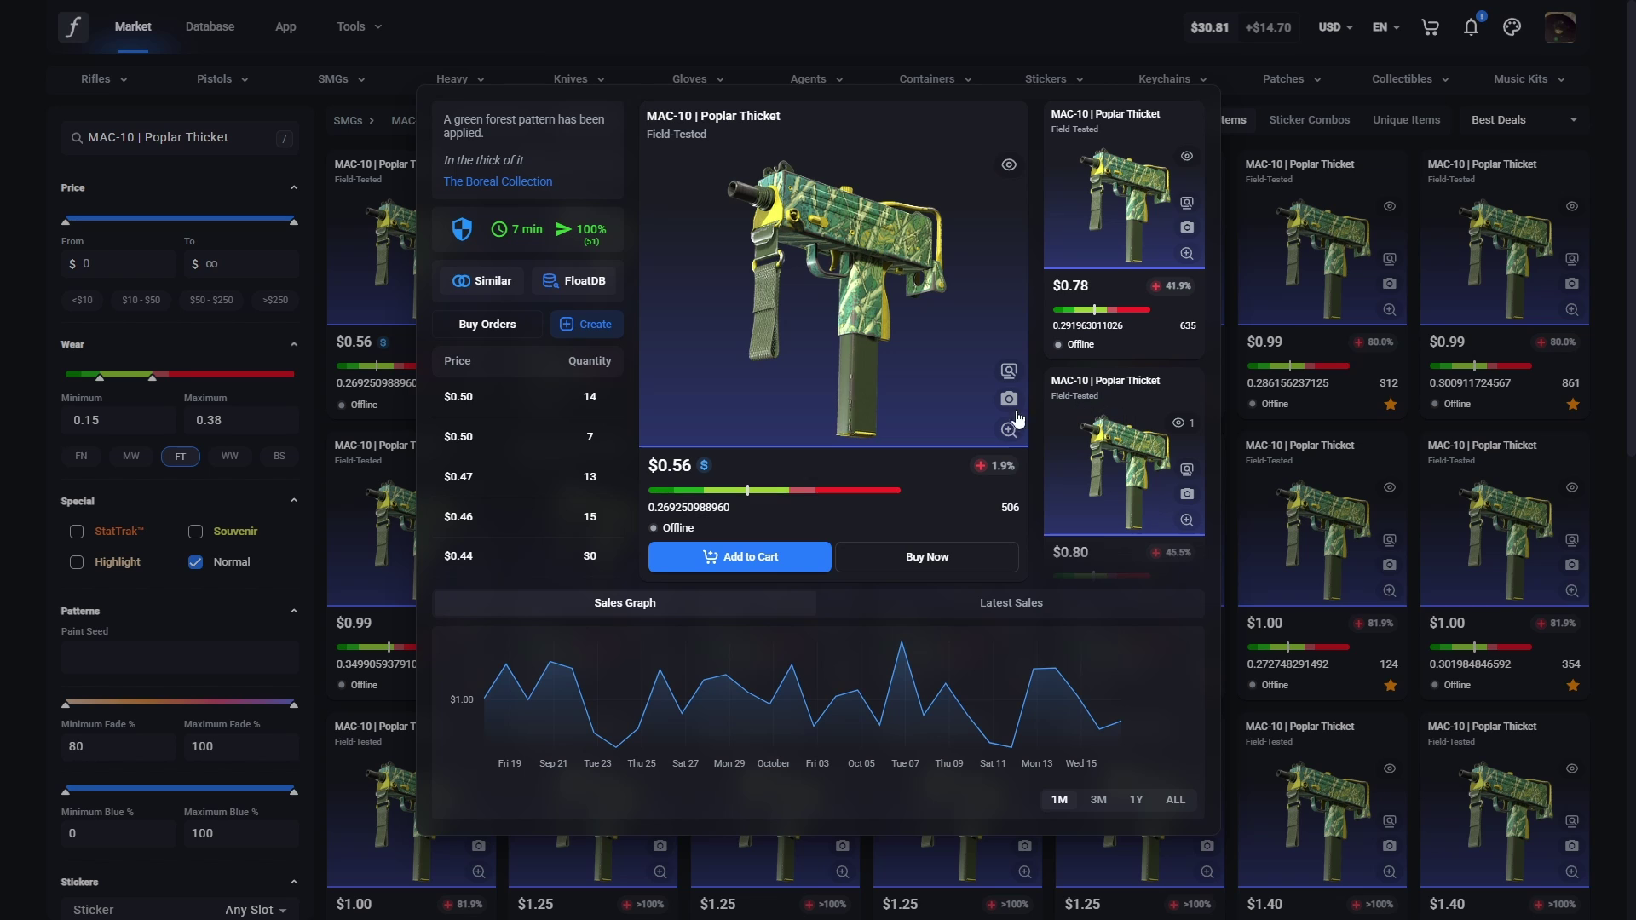
pyautogui.click(587, 324)
pyautogui.click(908, 390)
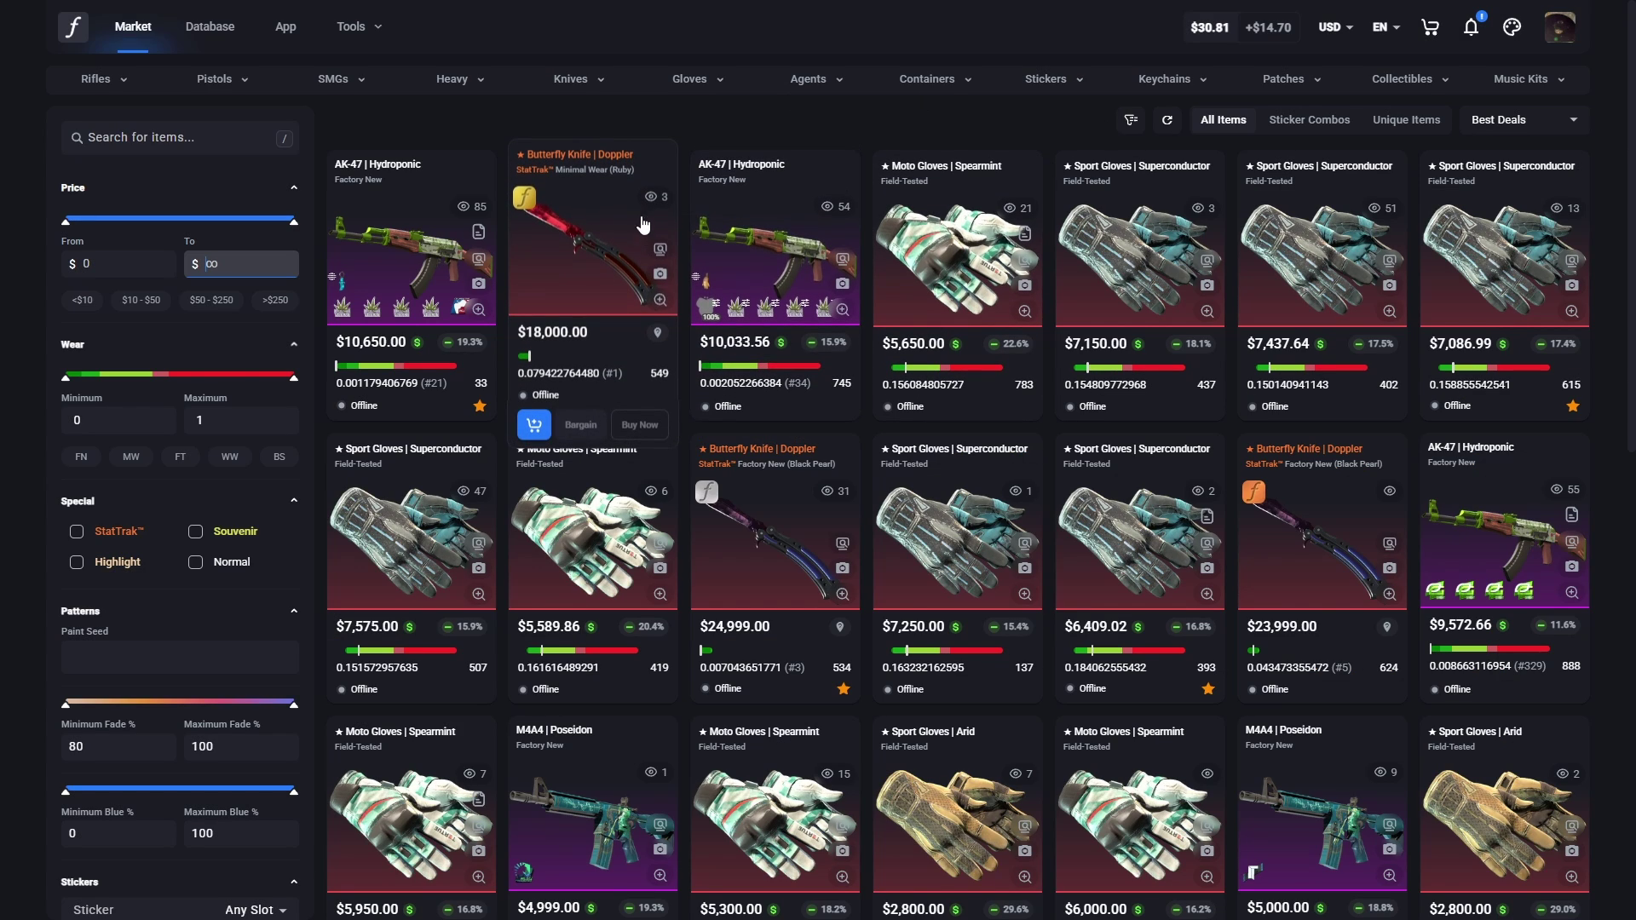
# Step: Set the maximum price to $35 and sort the market listings by highest price
pyautogui.click(255, 258)
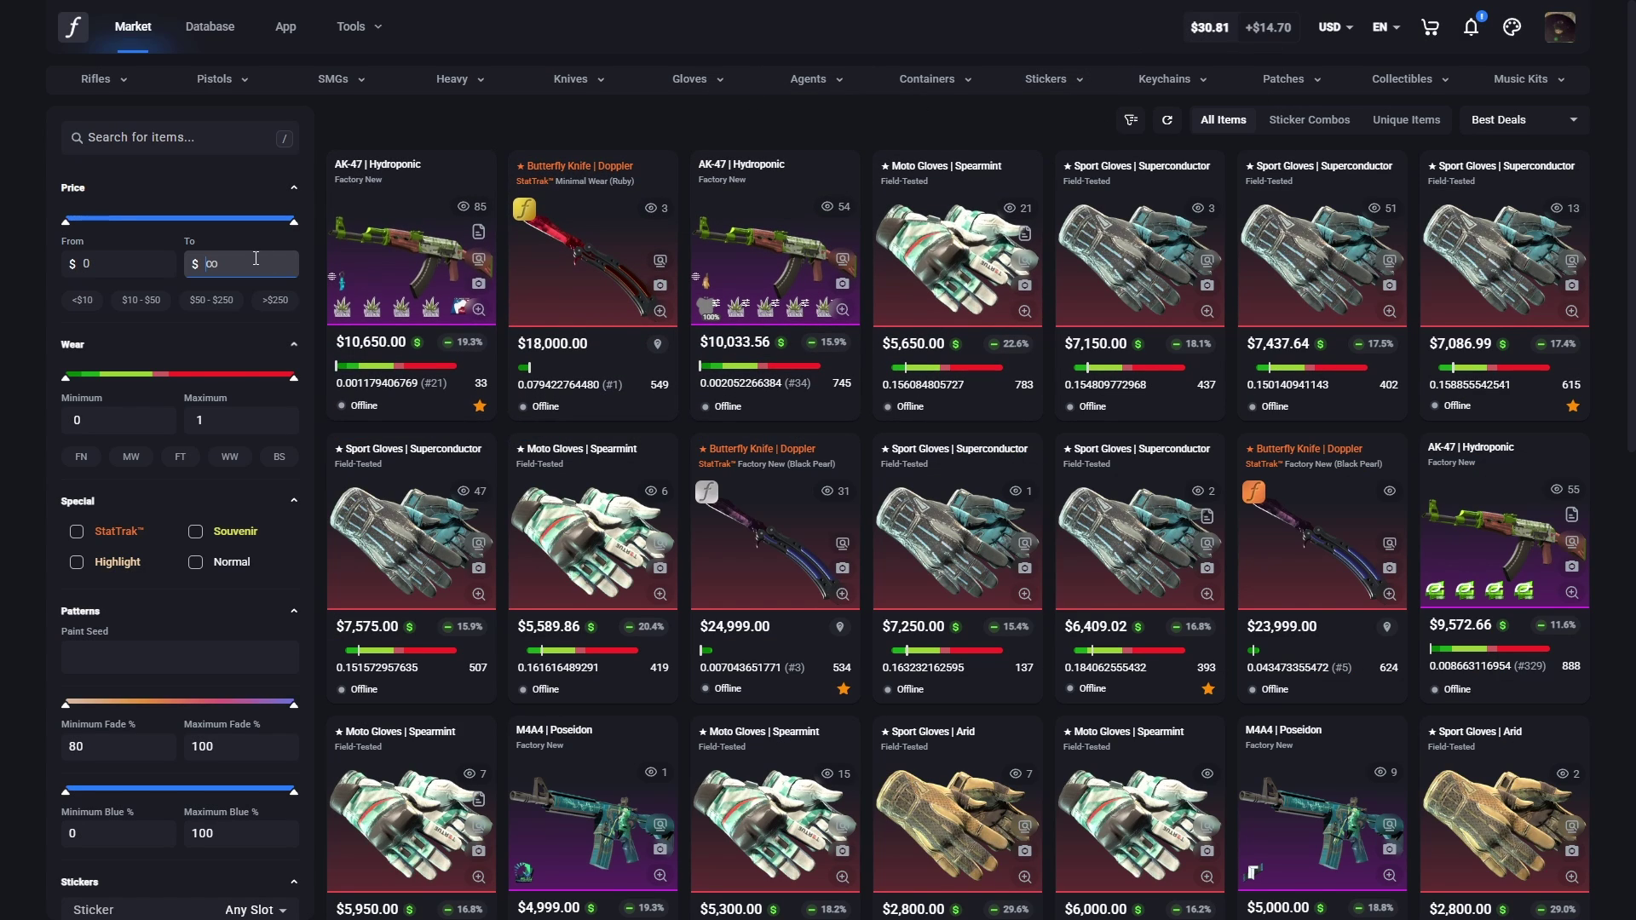
pyautogui.write('35')
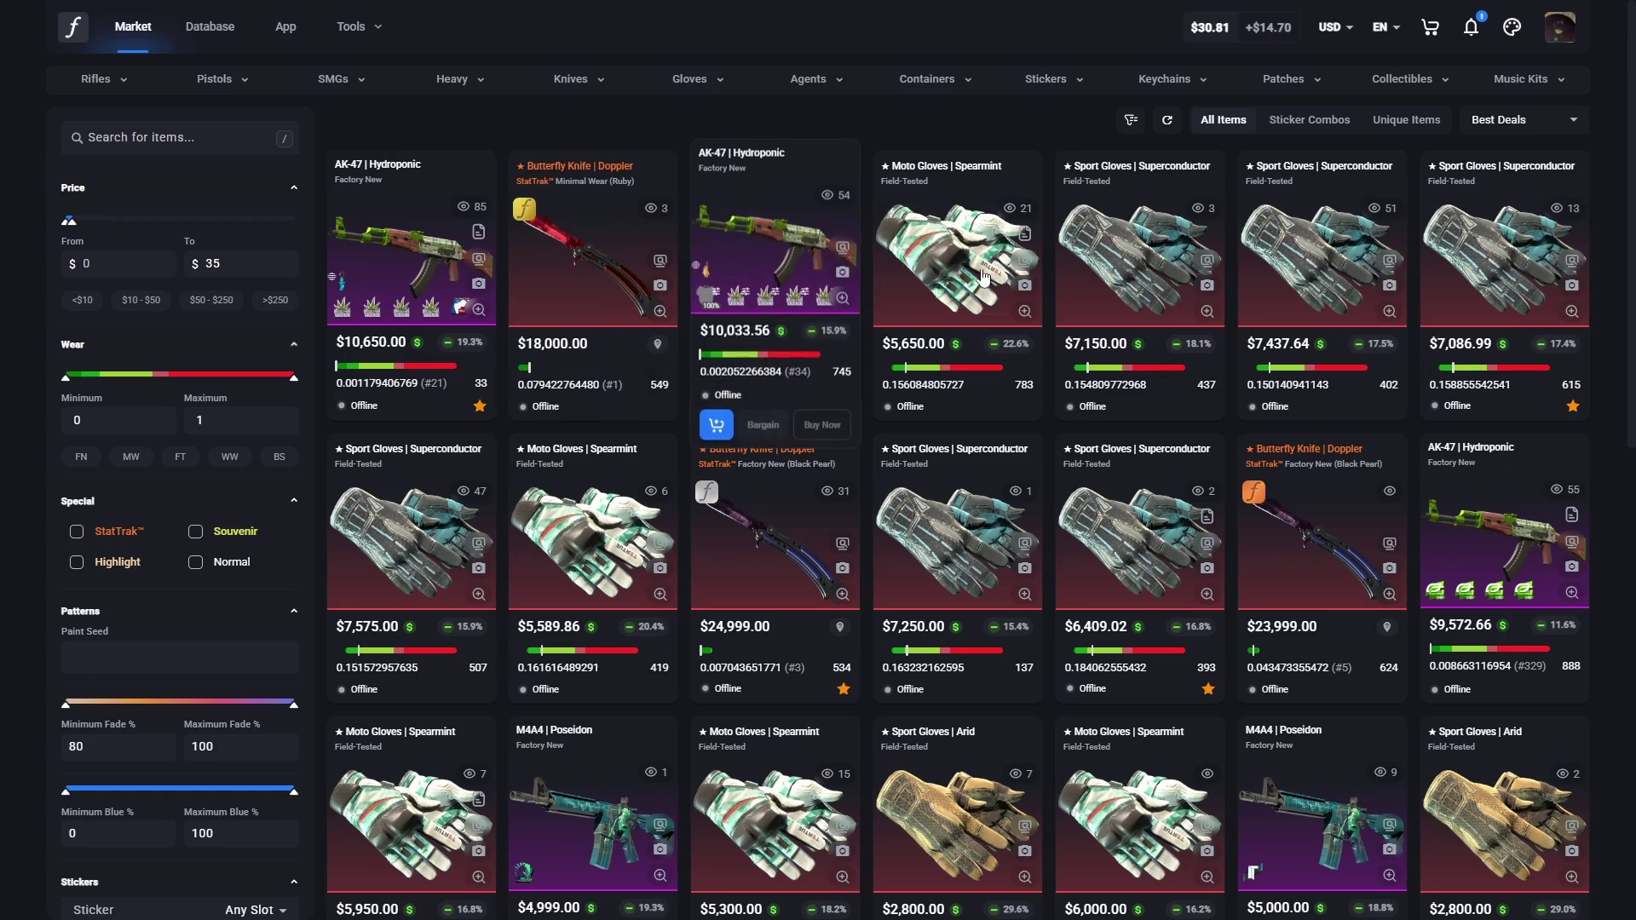
pyautogui.click(1521, 119)
pyautogui.click(1522, 308)
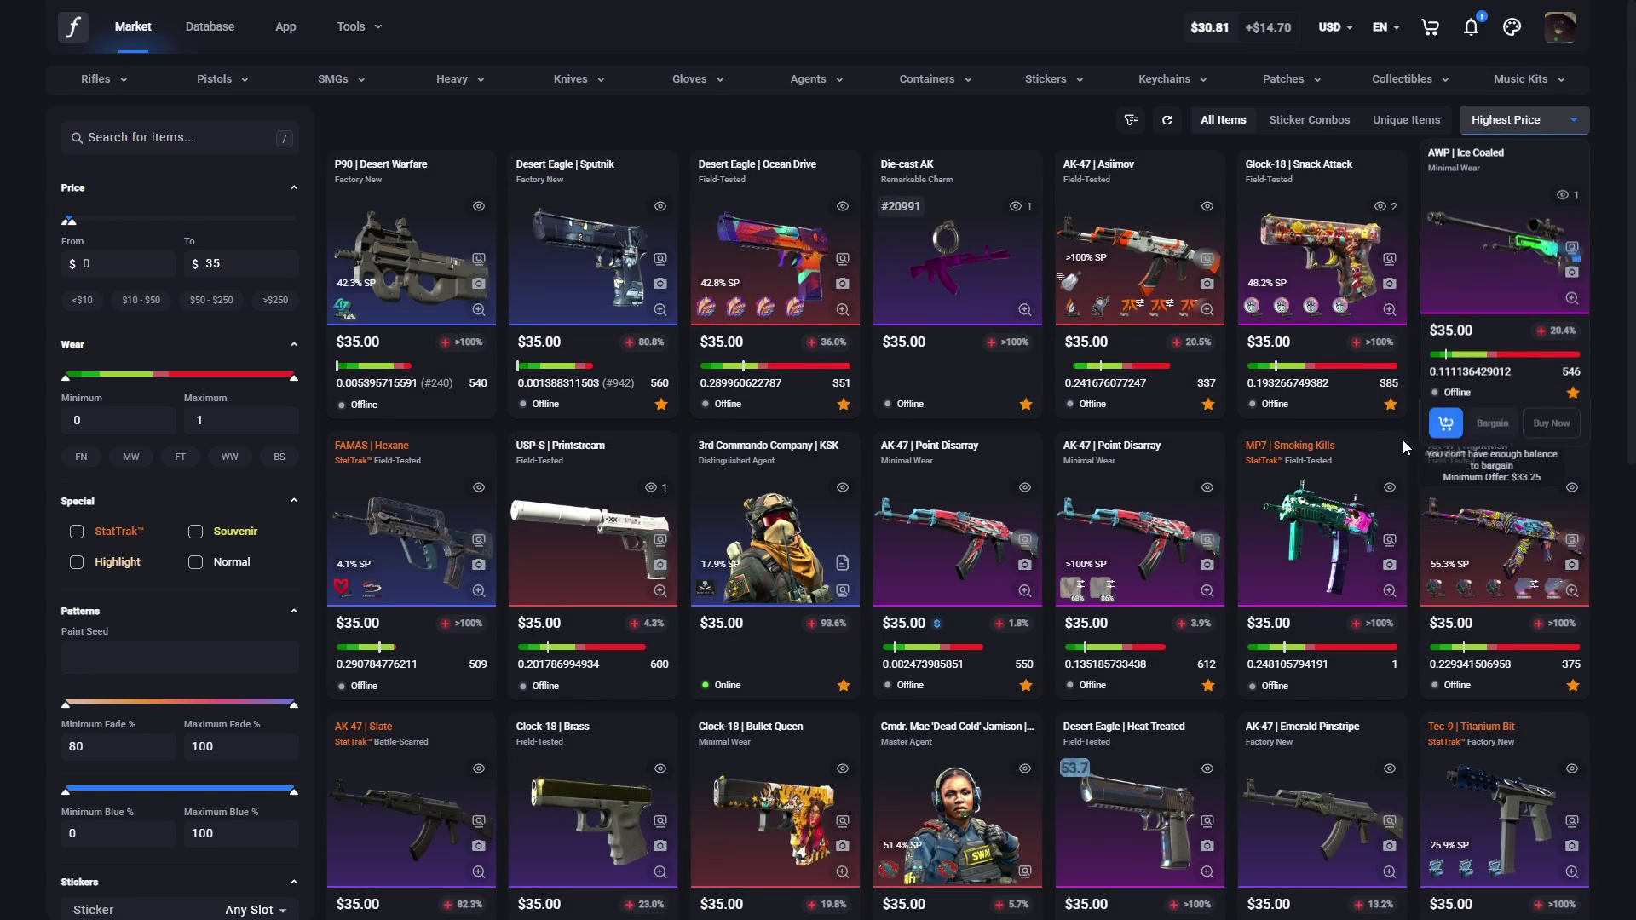
# Step: Show the Field-Tested USP-S | Printstream listings and check the minimum bargain offer on the $30.49 one
pyautogui.scroll(-1, 768, 511)
pyautogui.click(502, 336)
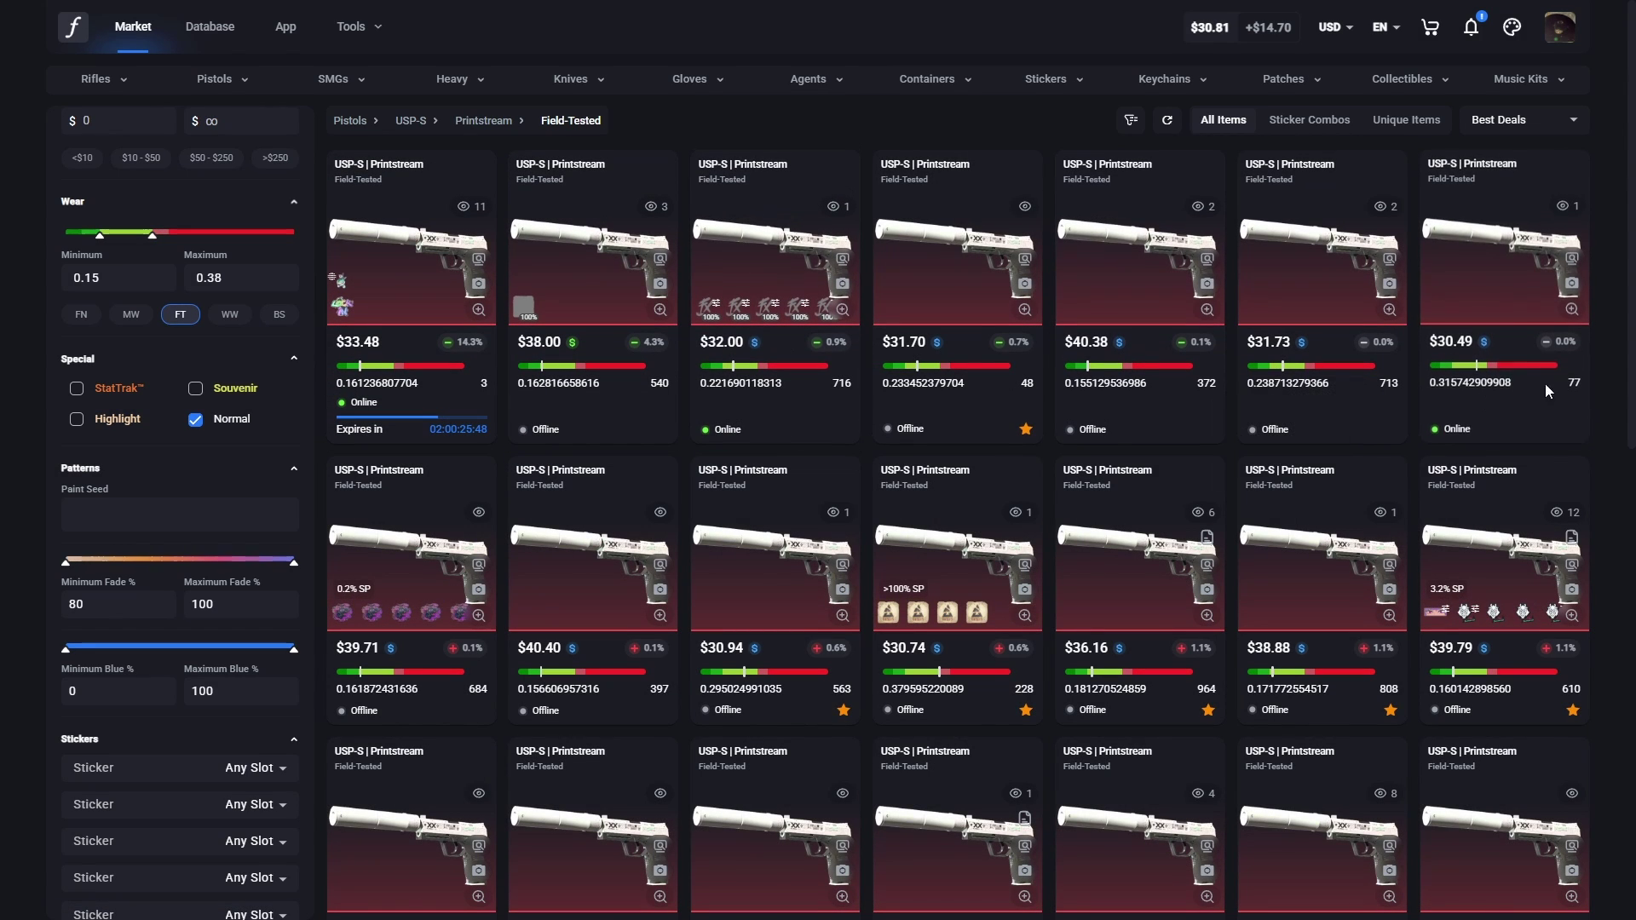
pyautogui.moveTo(1503, 452)
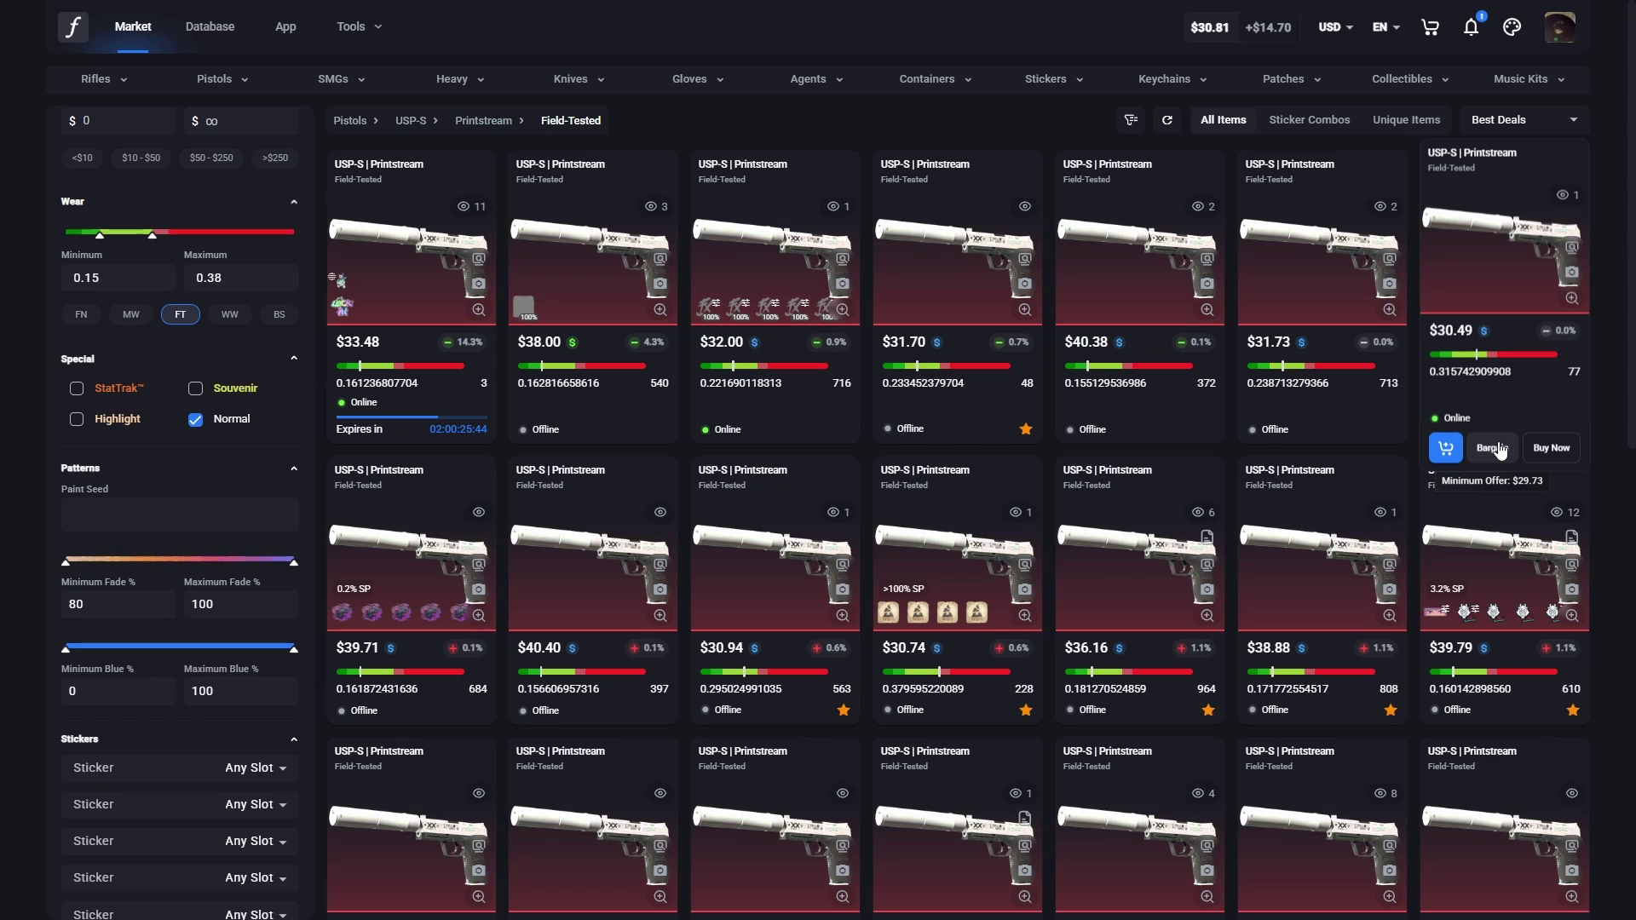
# Step: Make a bargain offer of $30.21 on the $32.00 Field-Tested USP-S | Printstream
pyautogui.moveTo(769, 451)
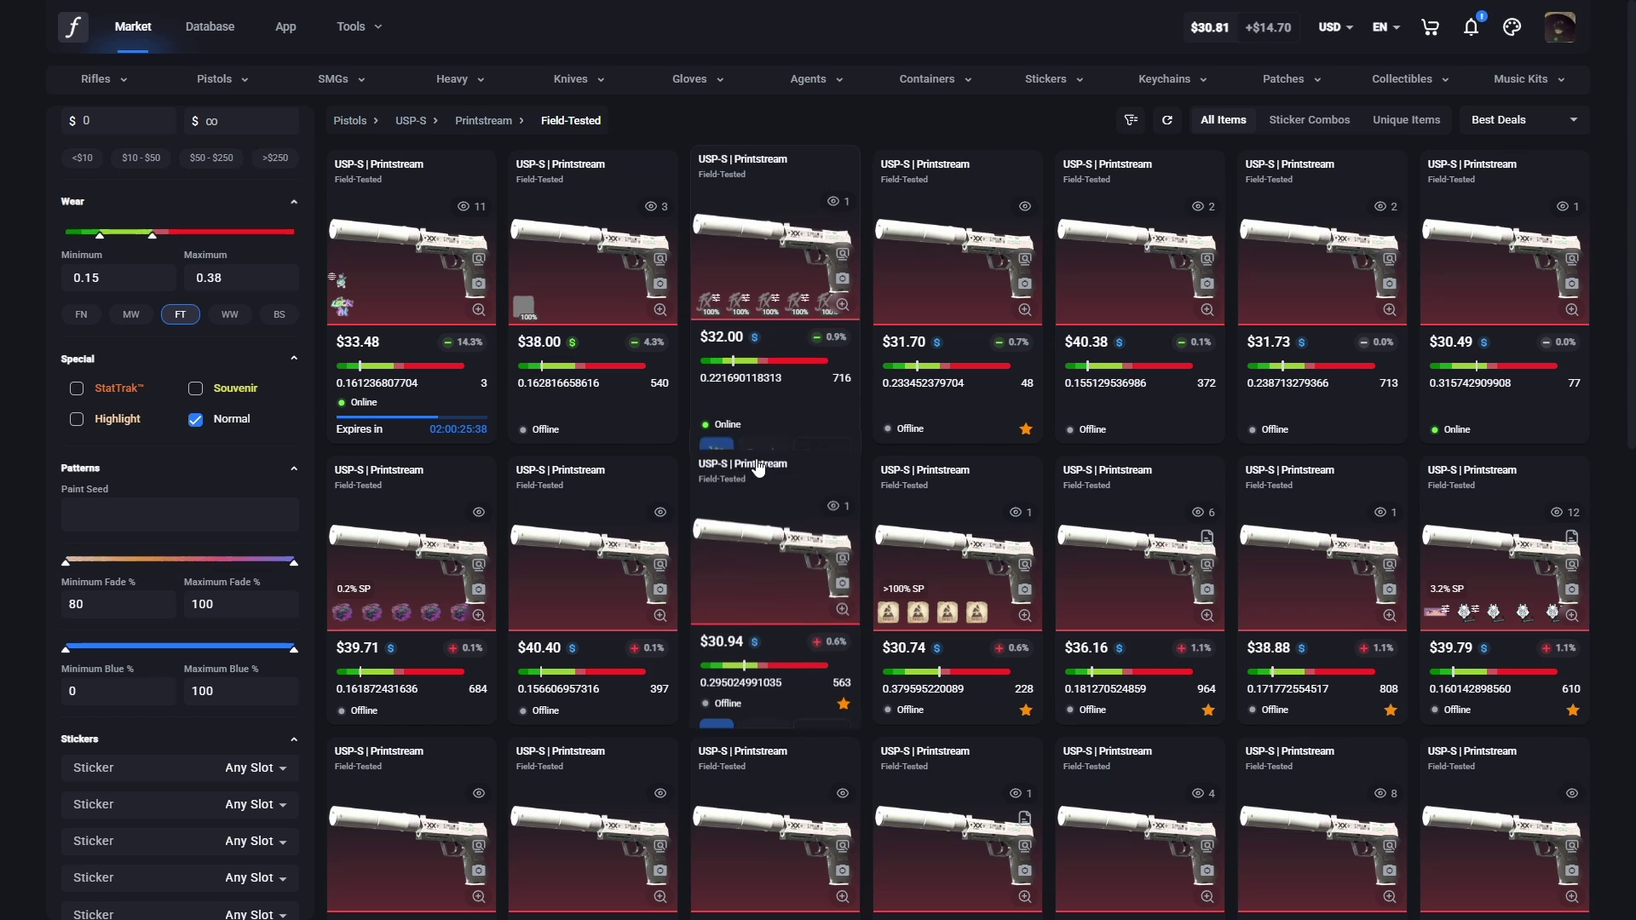
pyautogui.click(764, 446)
pyautogui.click(874, 413)
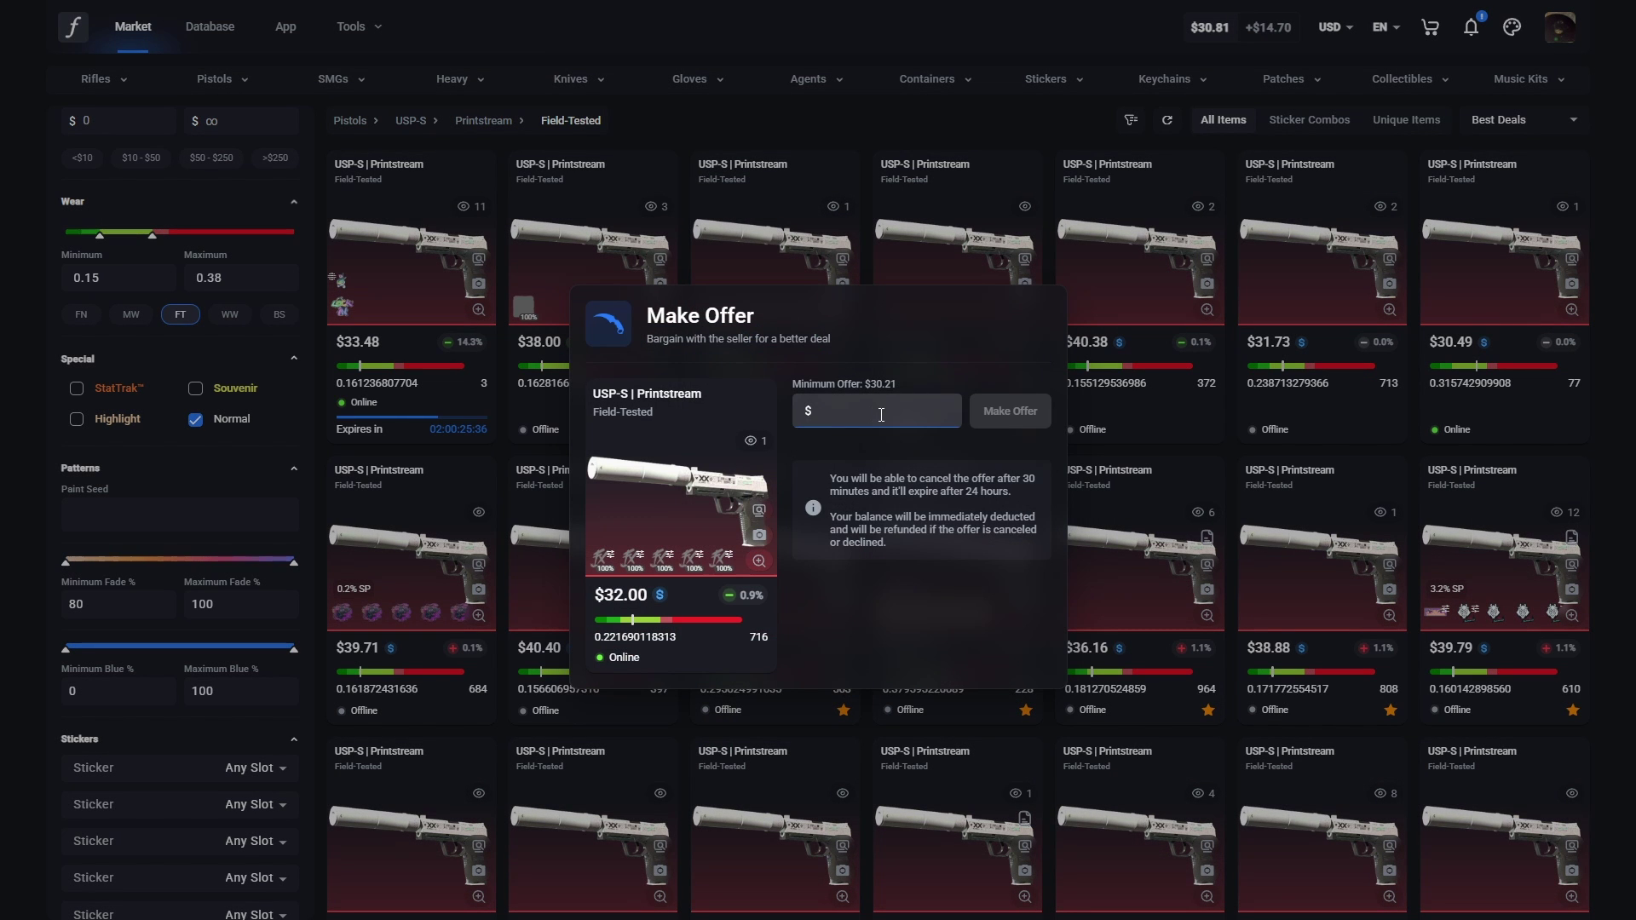
pyautogui.write('30.21')
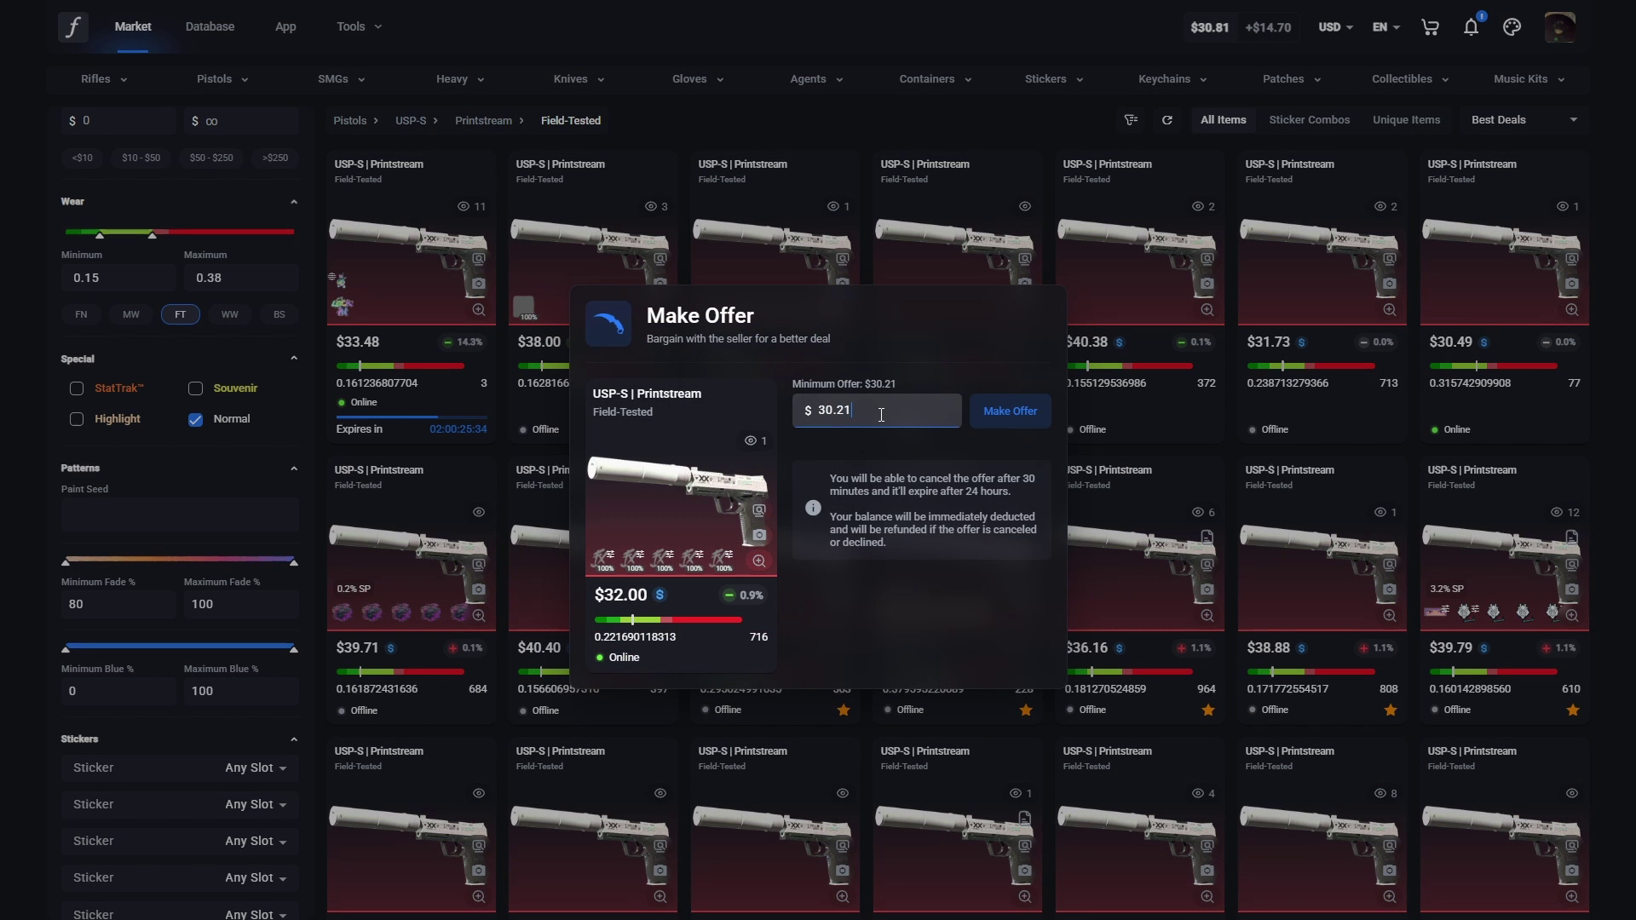
pyautogui.click(1011, 411)
pyautogui.click(1096, 590)
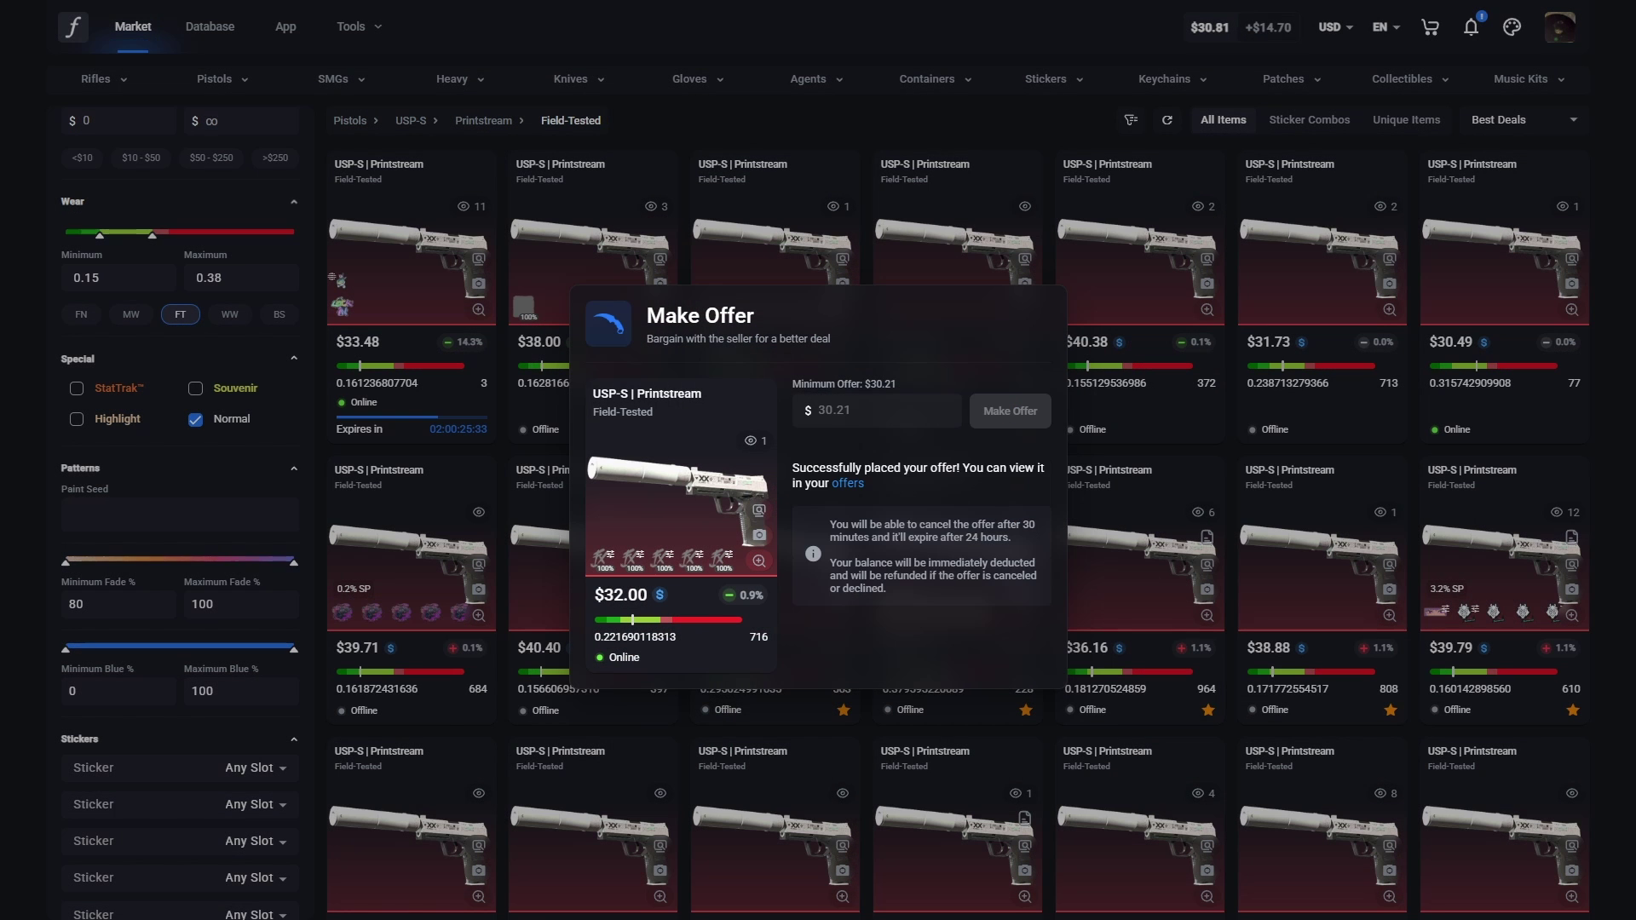
# Step: Open the Steam inventory for selling and add the Factory New Bowie Knife | Freehand to the sale queue
pyautogui.click(852, 486)
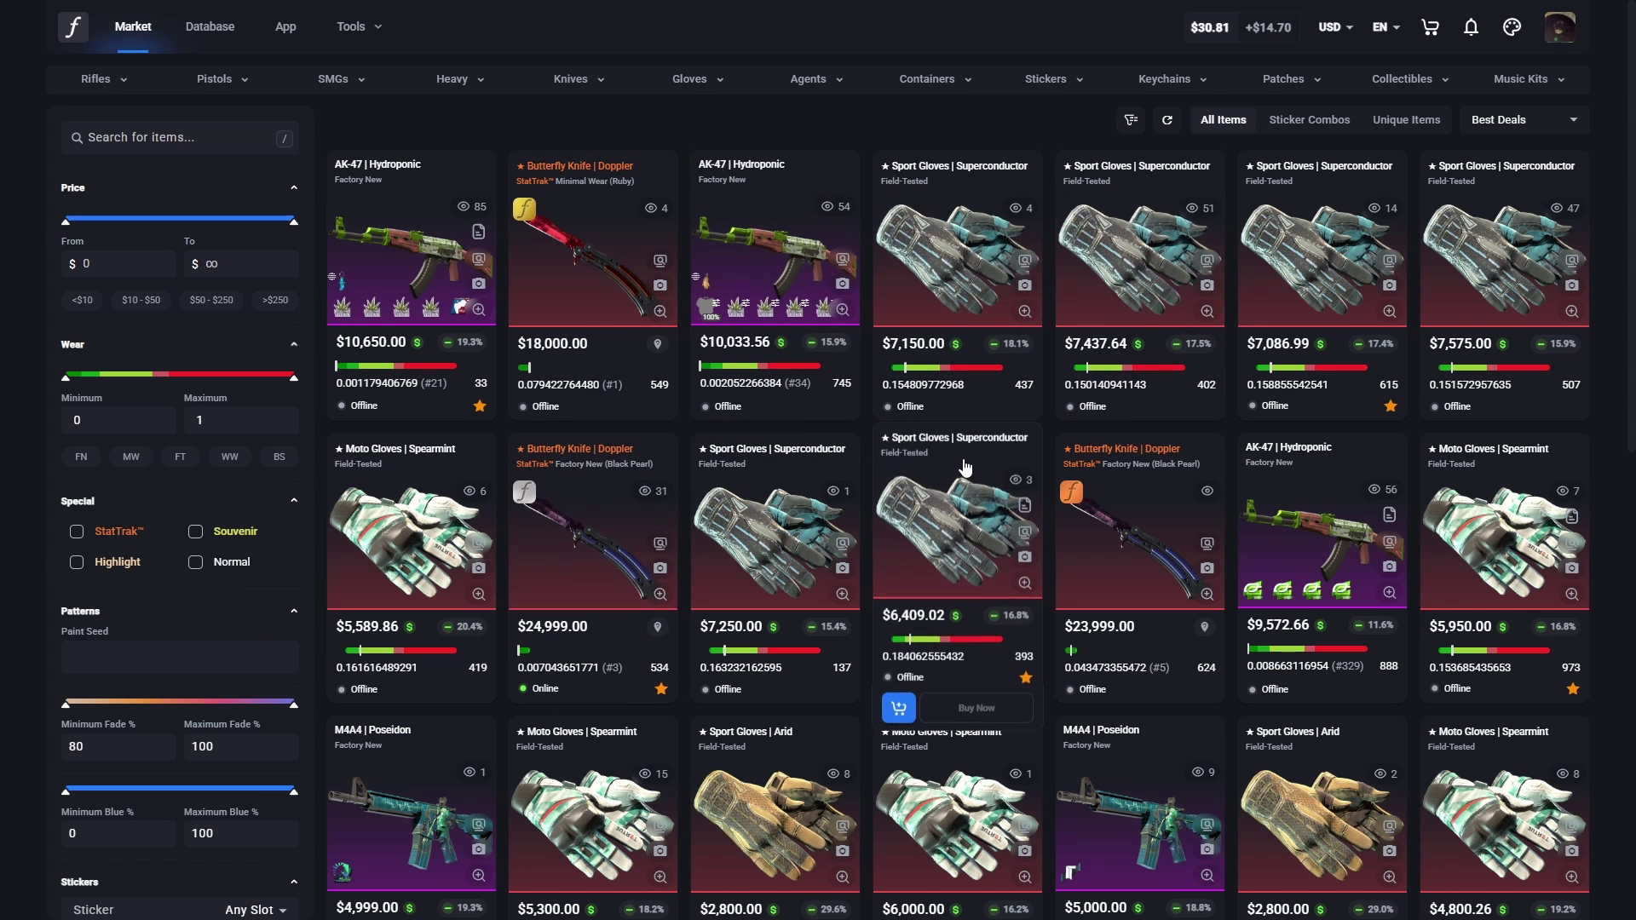
pyautogui.click(1560, 26)
pyautogui.click(1511, 274)
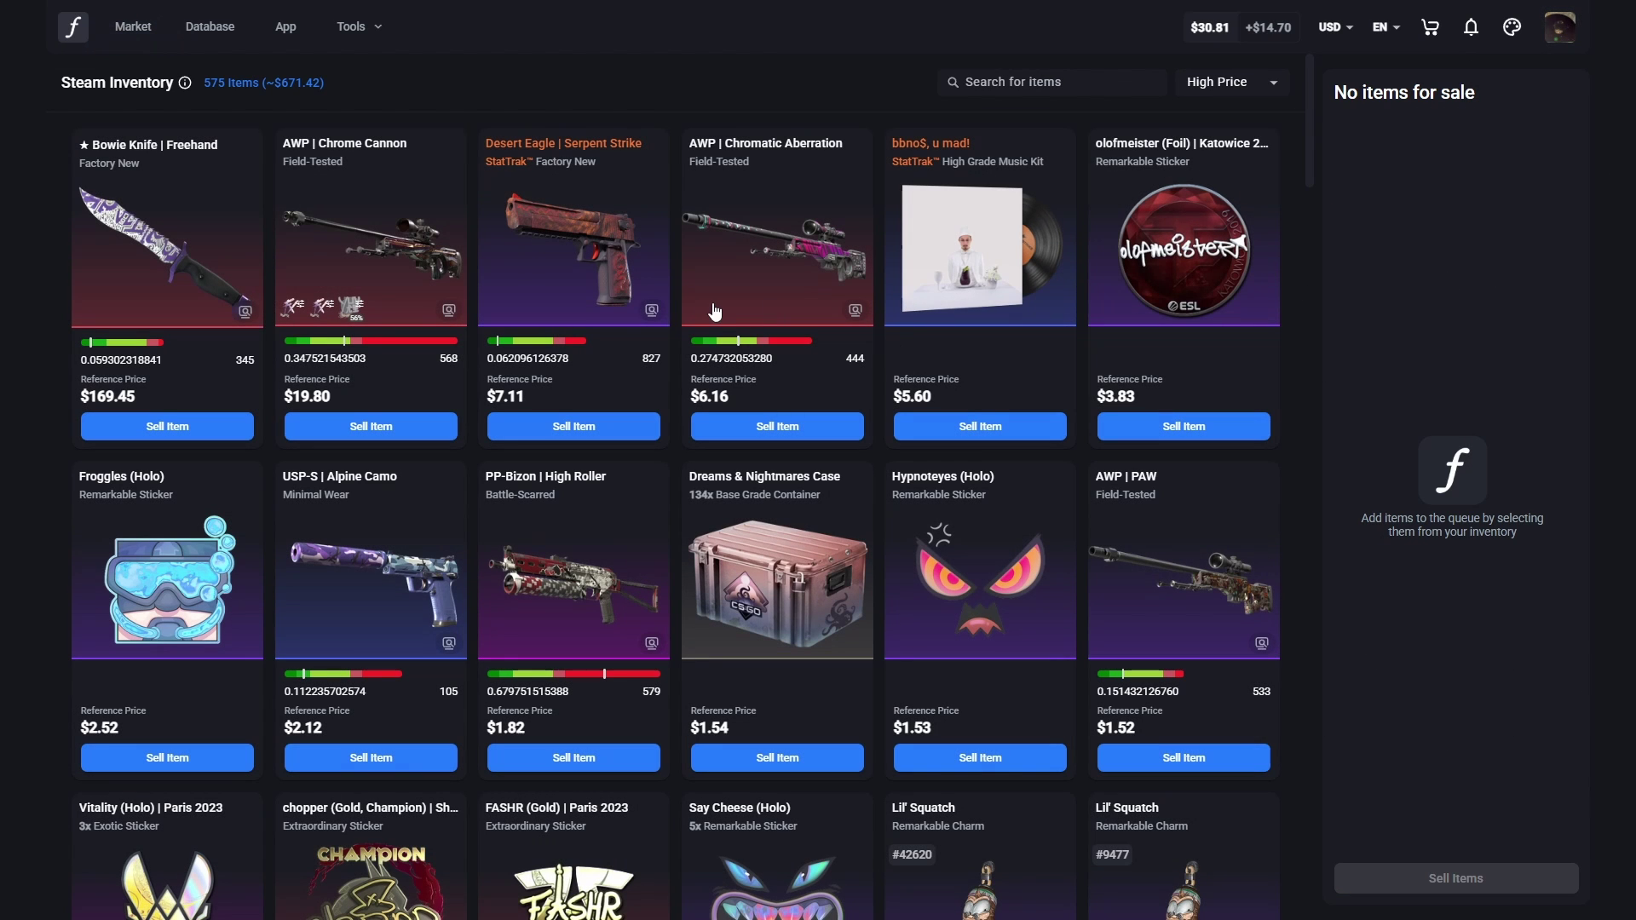
pyautogui.click(186, 424)
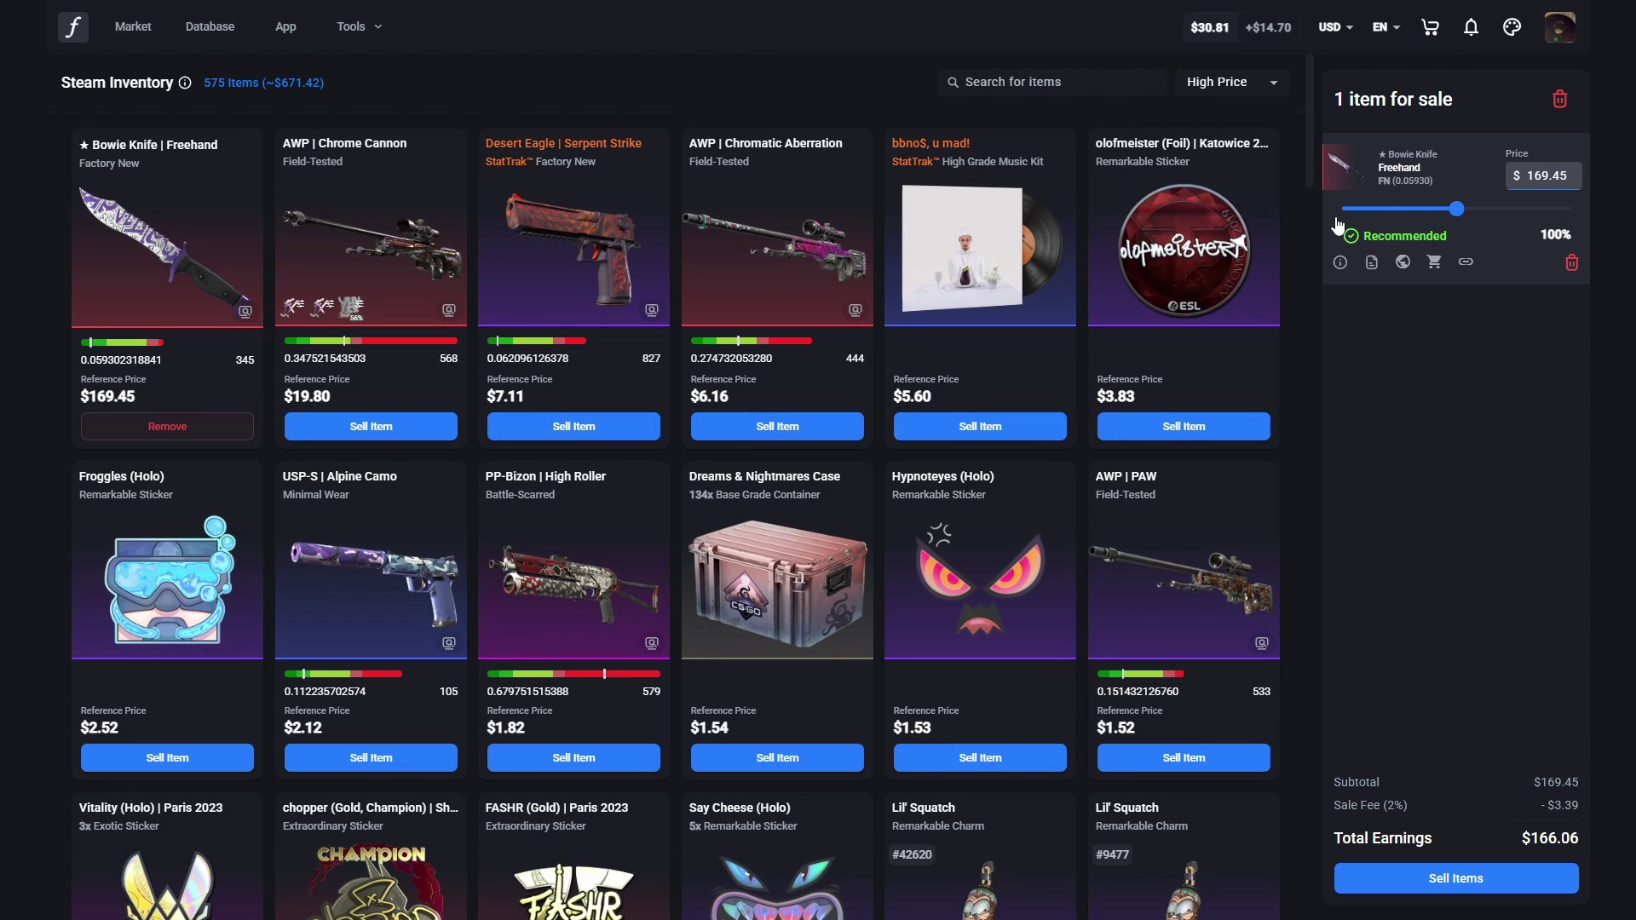
# Step: Set the queued Bowie Knife | Freehand's price to $210 and confirm putting it up for sale
pyautogui.click(1458, 212)
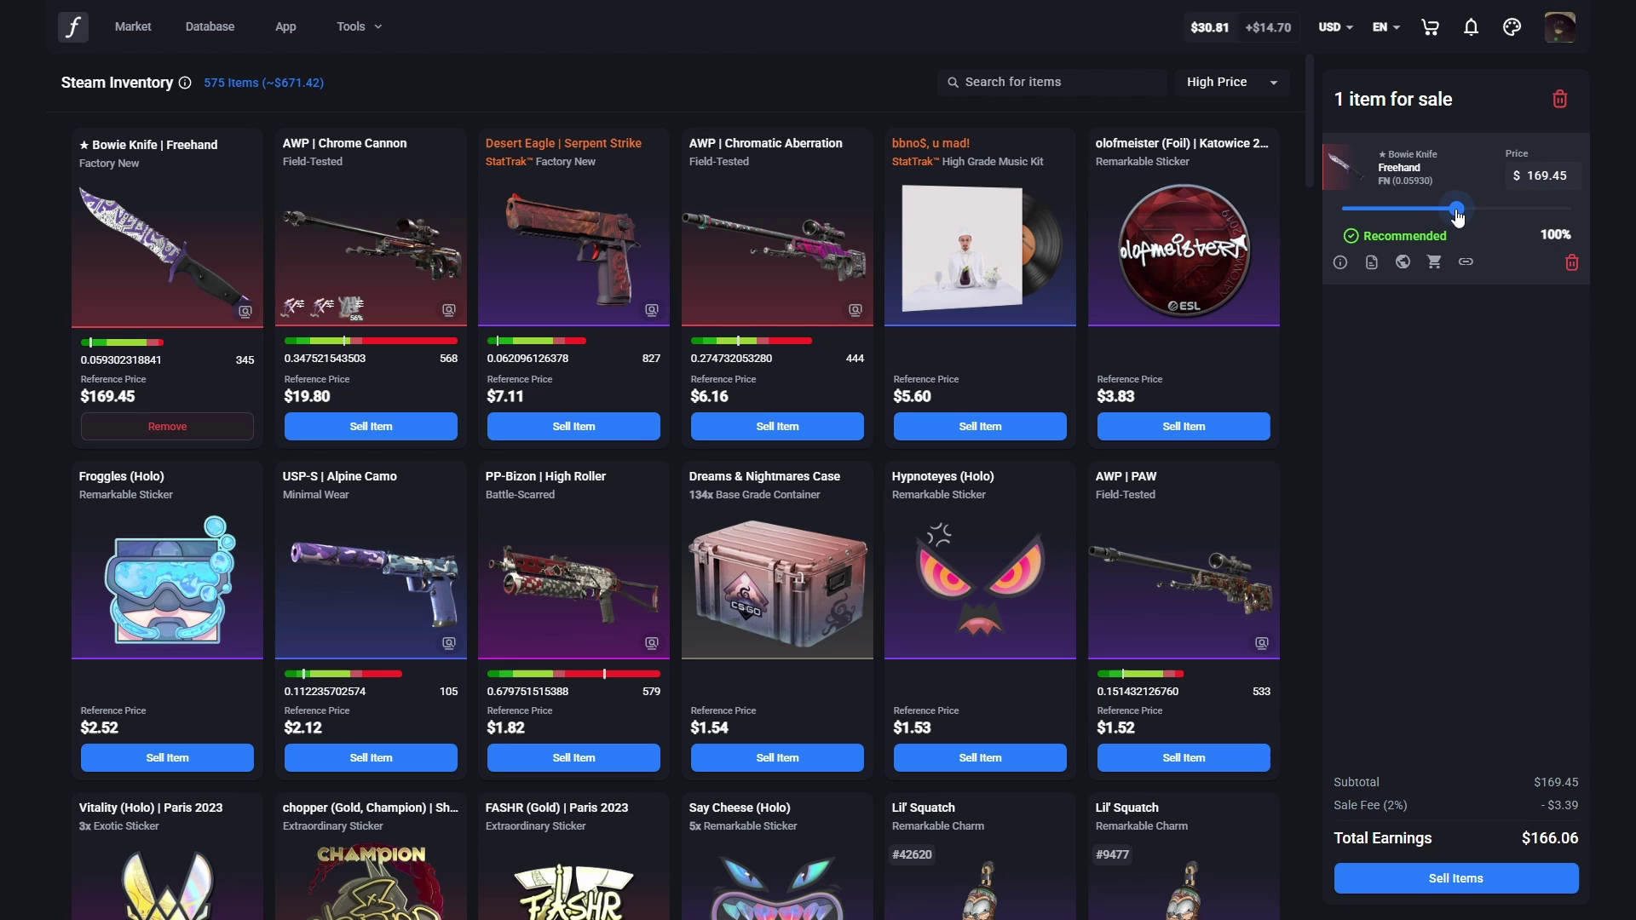
pyautogui.click(1576, 177)
pyautogui.write('210')
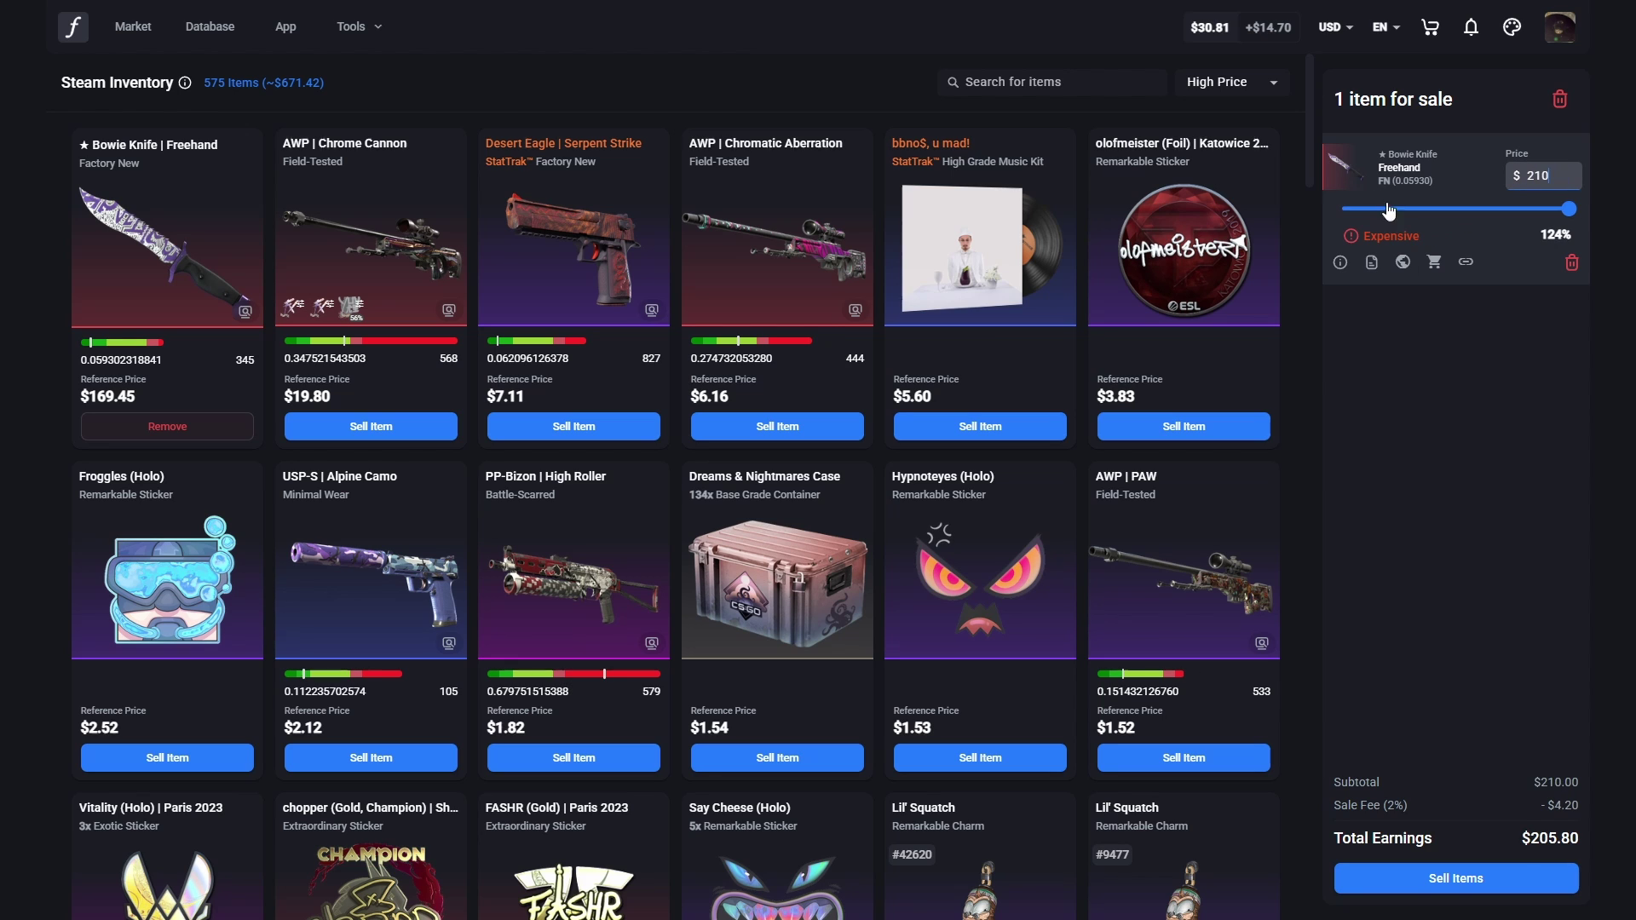
pyautogui.click(1466, 878)
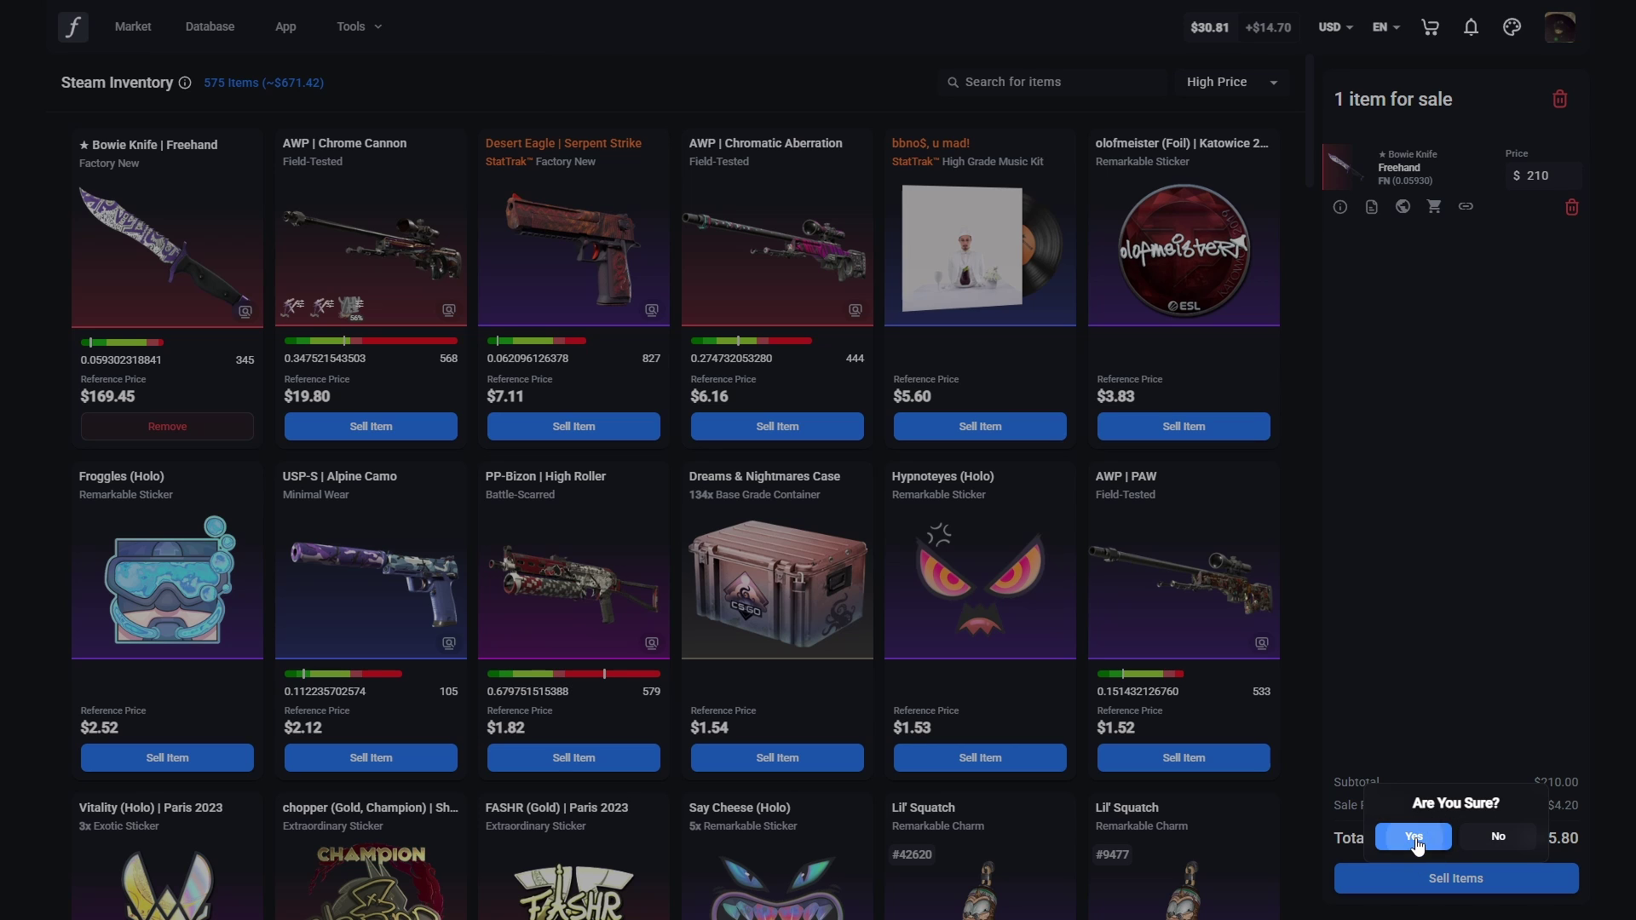
pyautogui.click(1415, 842)
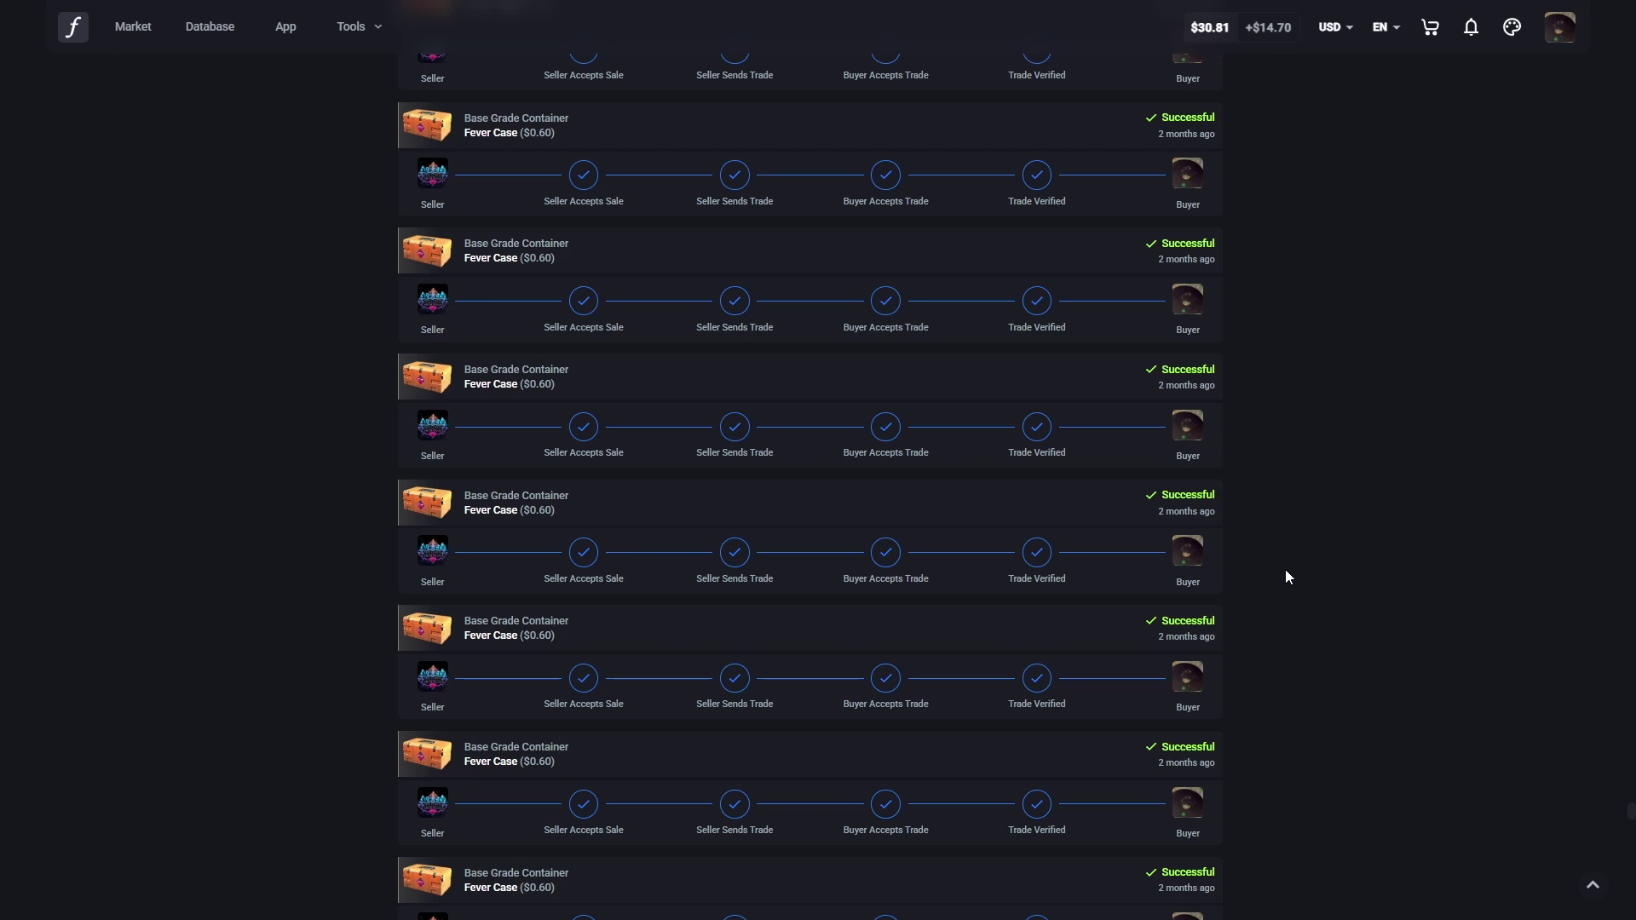
# Step: Open a purchased Fever Case trade, highlight its purchase price, and show similar market listings for comparison
pyautogui.click(477, 508)
pyautogui.moveTo(649, 491); pyautogui.dragTo(714, 493)
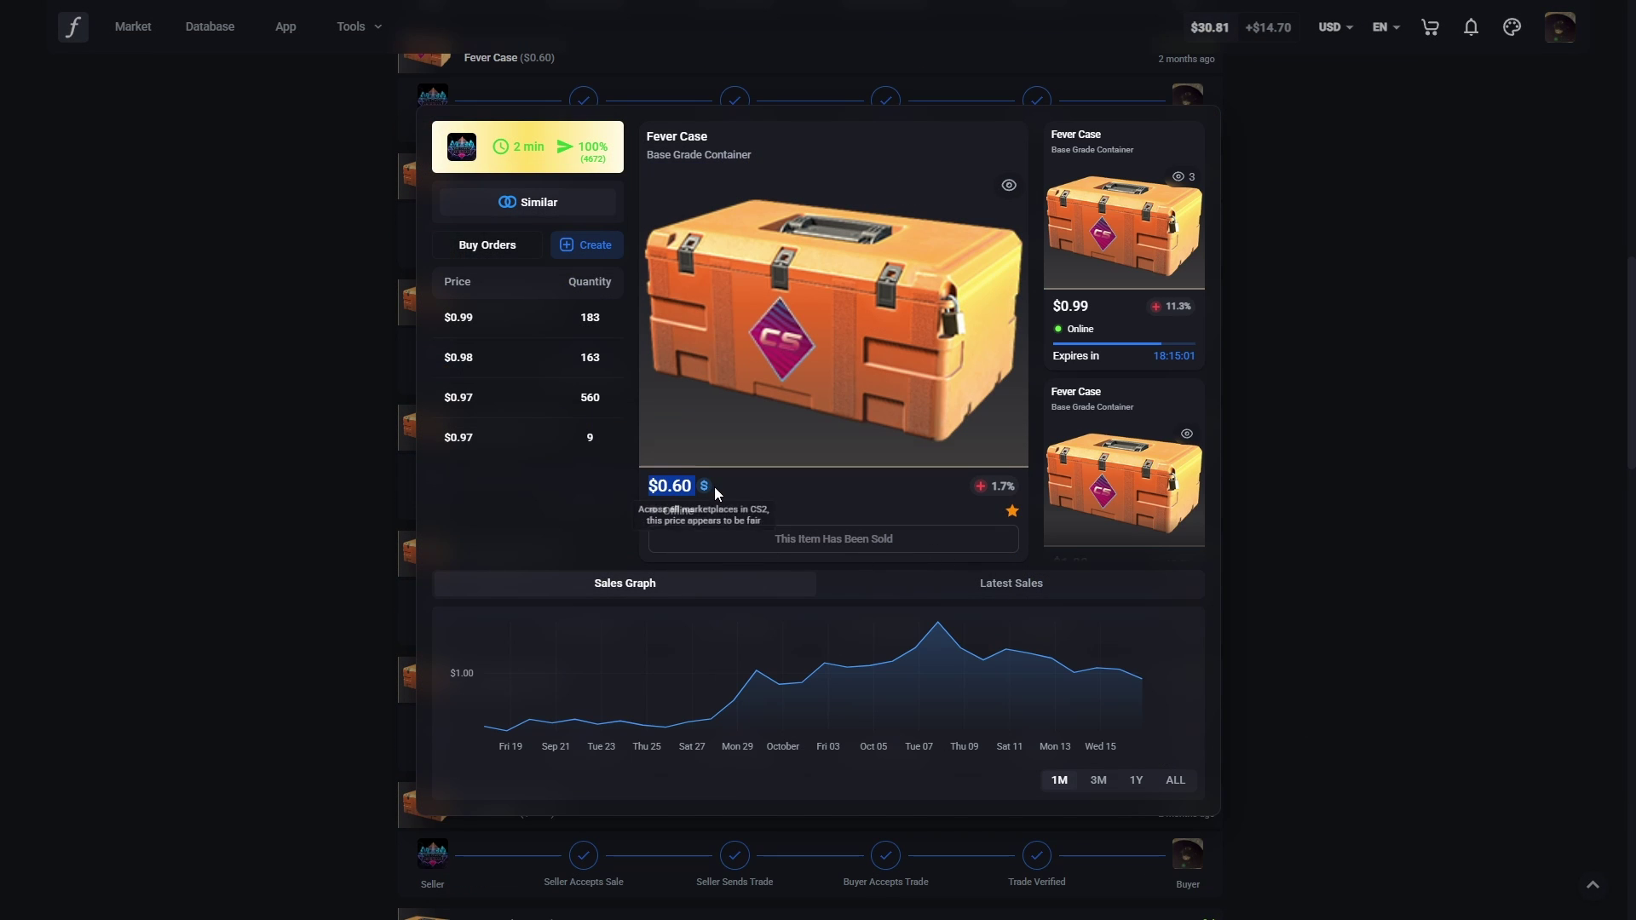
pyautogui.click(537, 208)
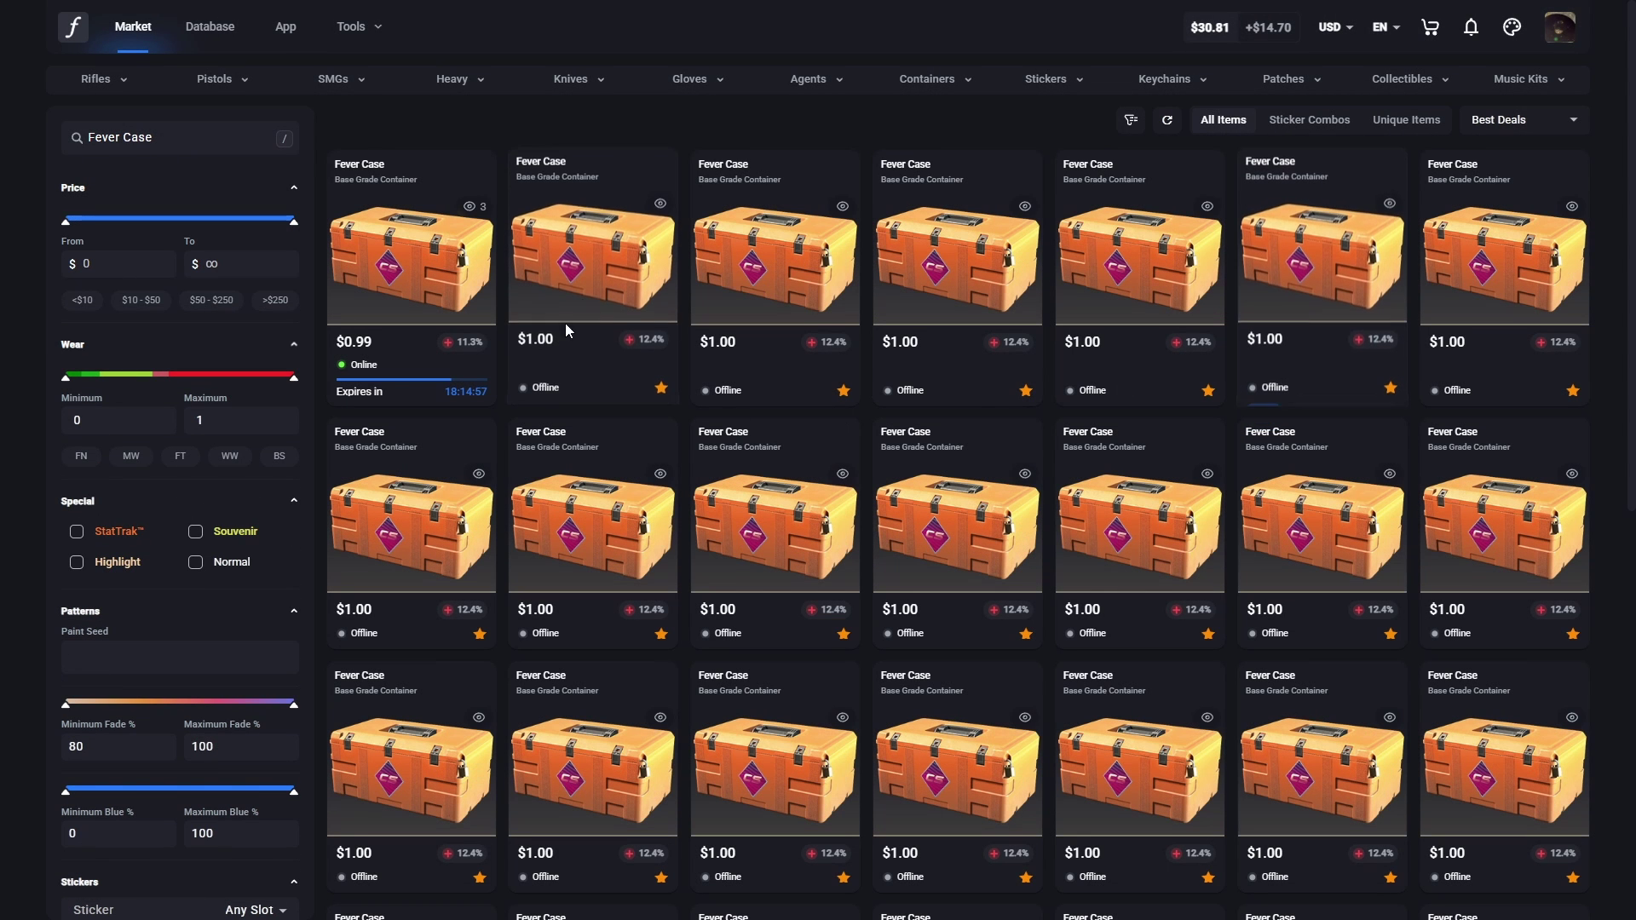
pyautogui.moveTo(605, 395)
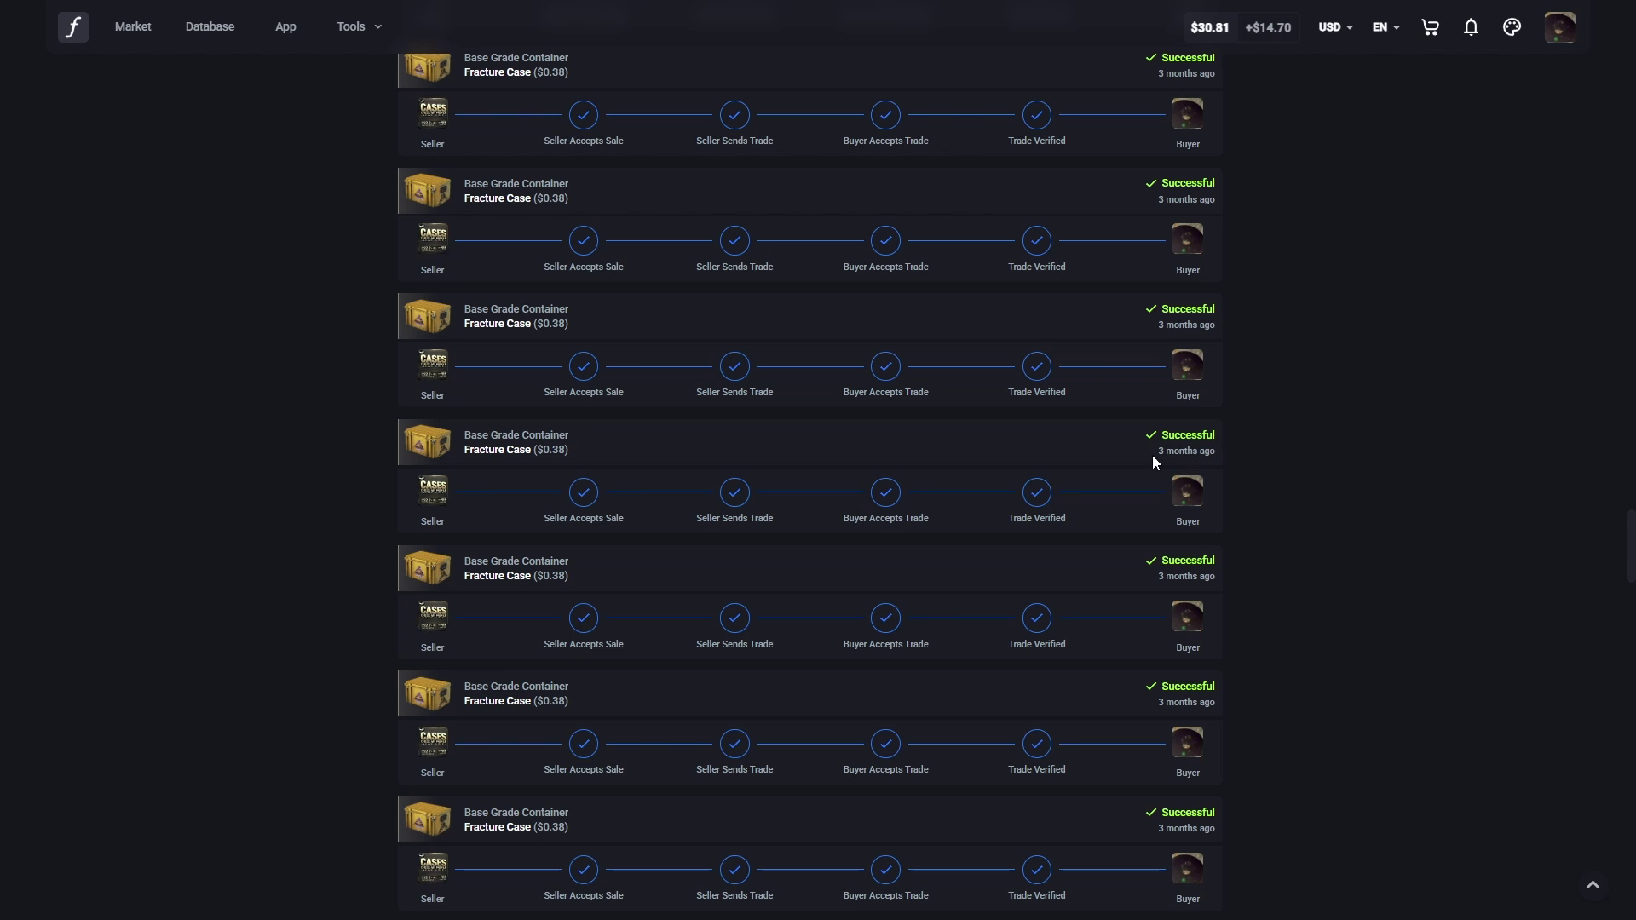
# Step: Compare the purchased Fracture Case and the Lil' Goop charm with similar current market listings
pyautogui.click(617, 449)
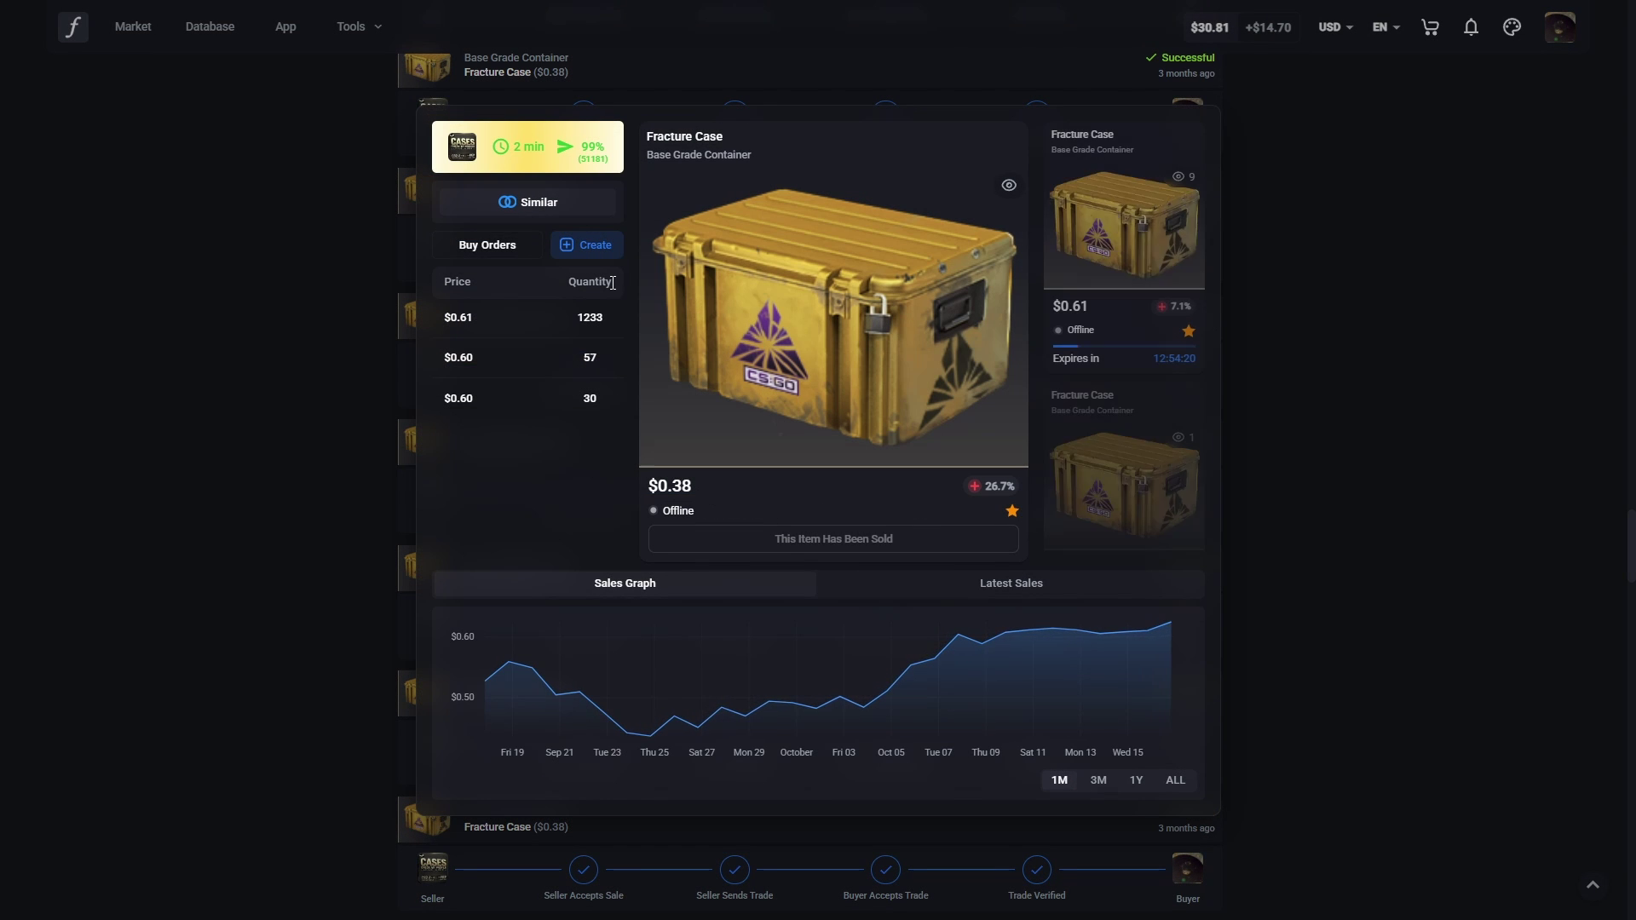
pyautogui.click(528, 205)
pyautogui.click(1500, 120)
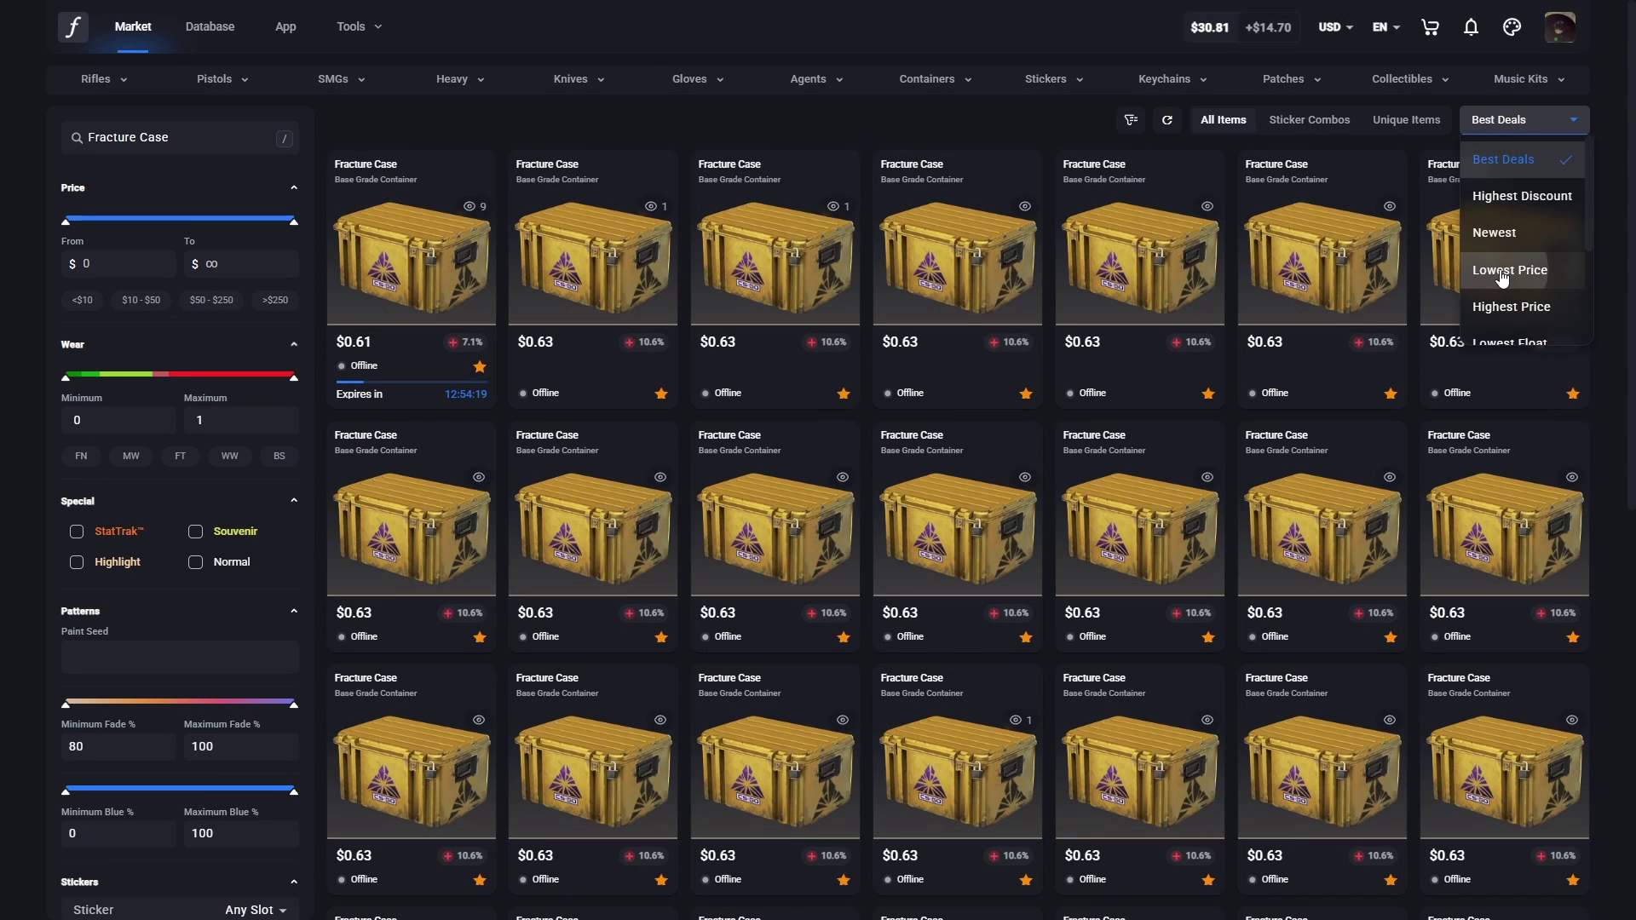
pyautogui.click(1504, 165)
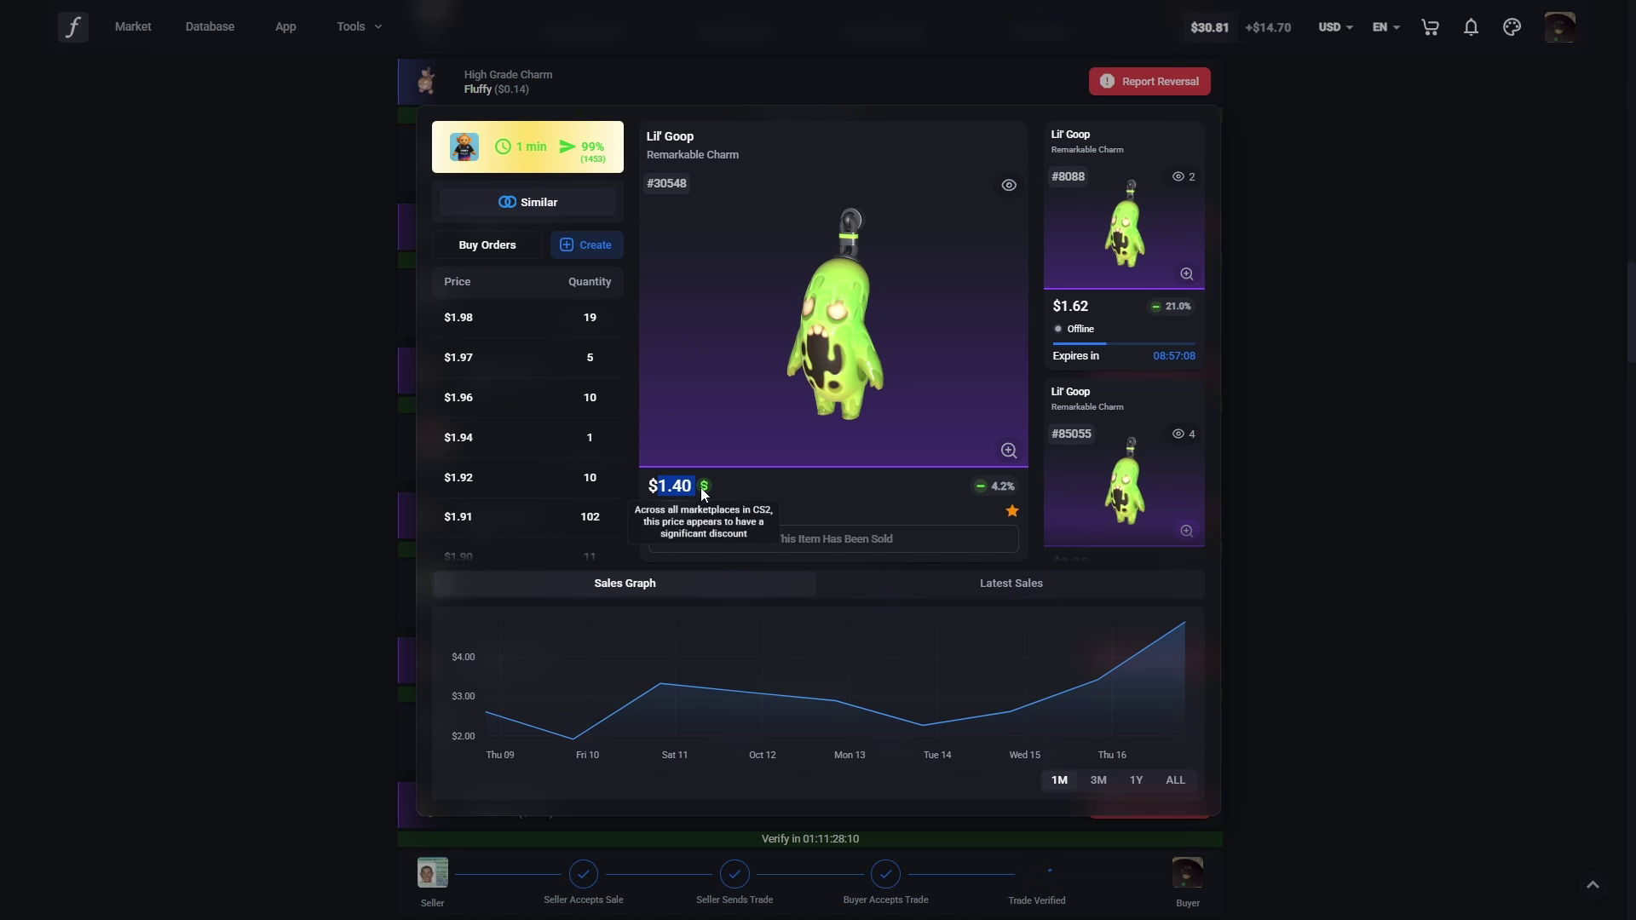
pyautogui.click(539, 202)
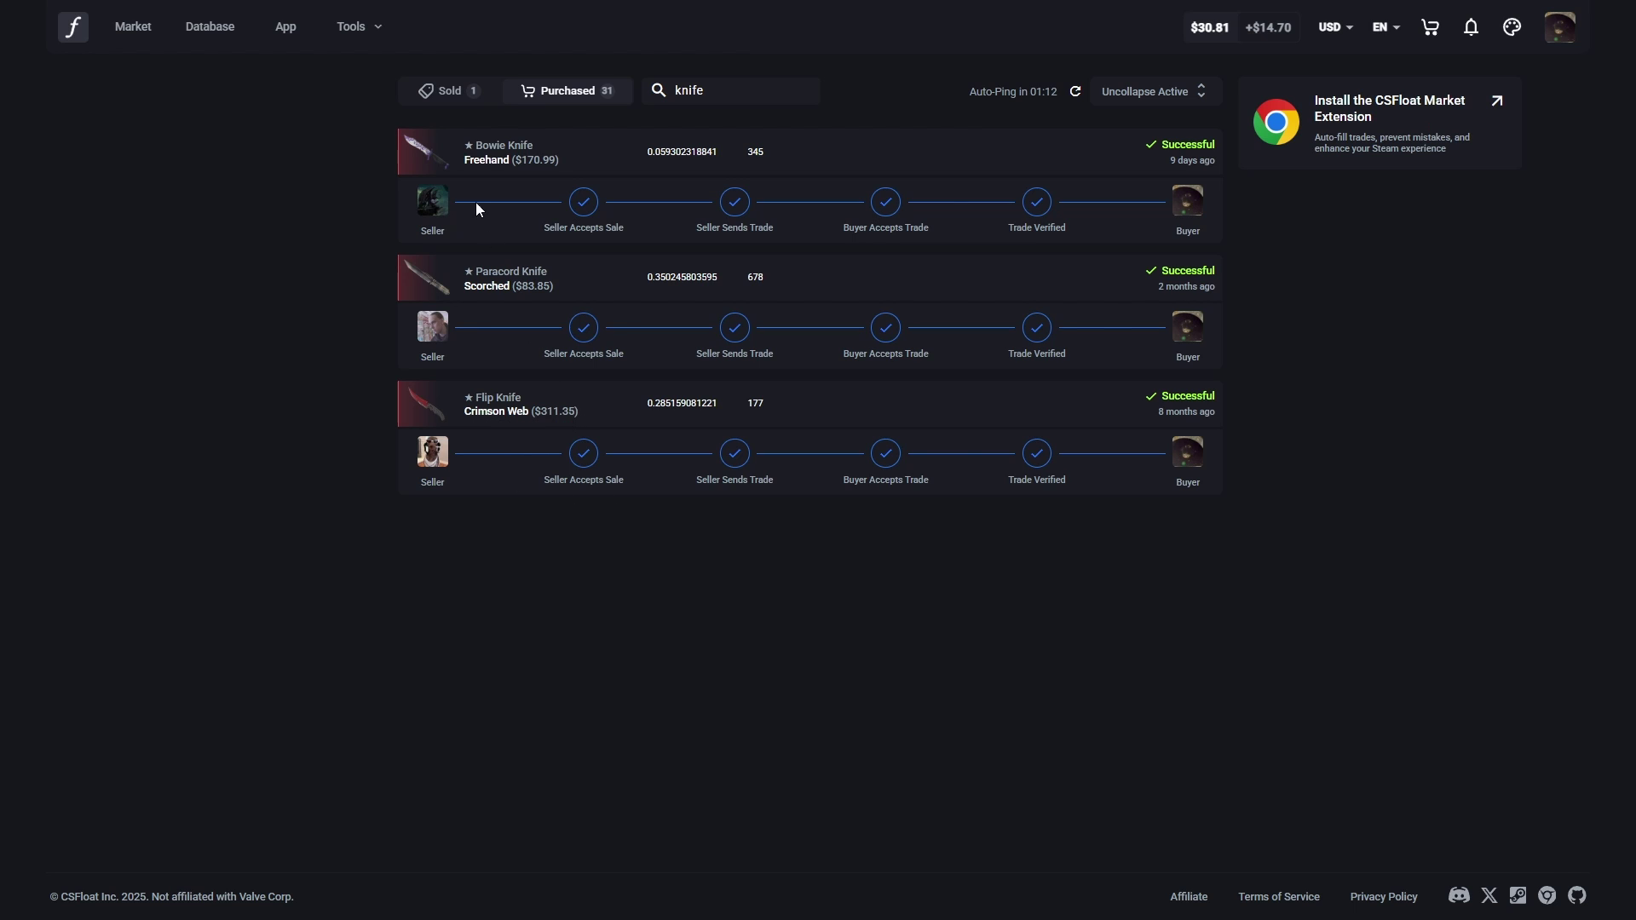
# Step: Compare the sold and purchased trades filtered by "knife" to see the buying and selling prices
pyautogui.click(470, 92)
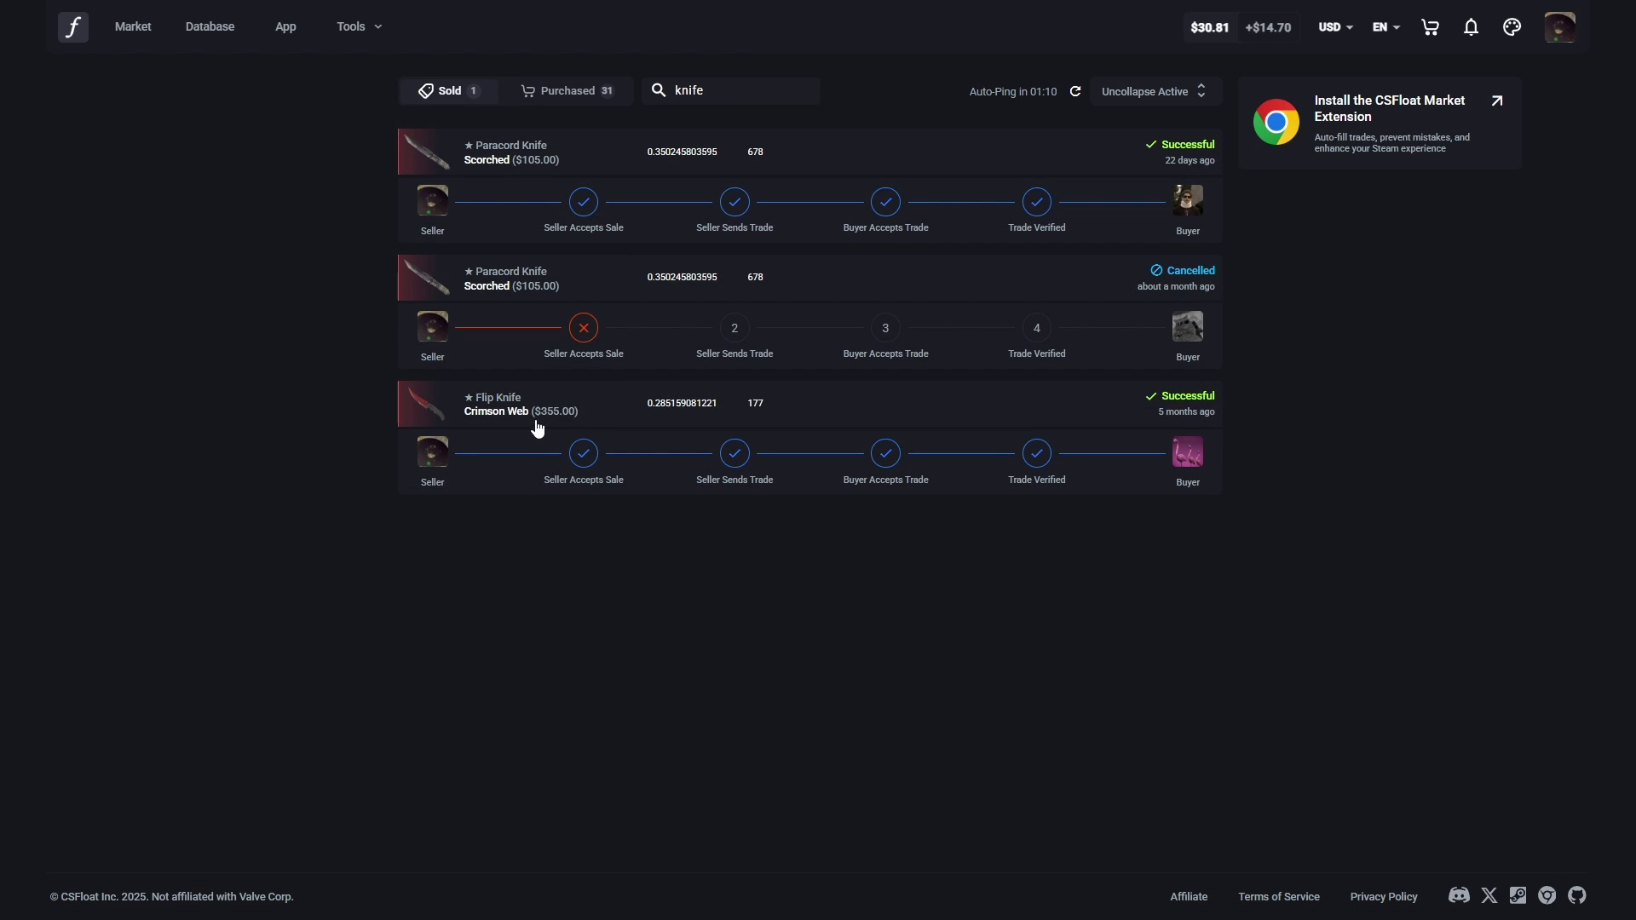
pyautogui.click(596, 94)
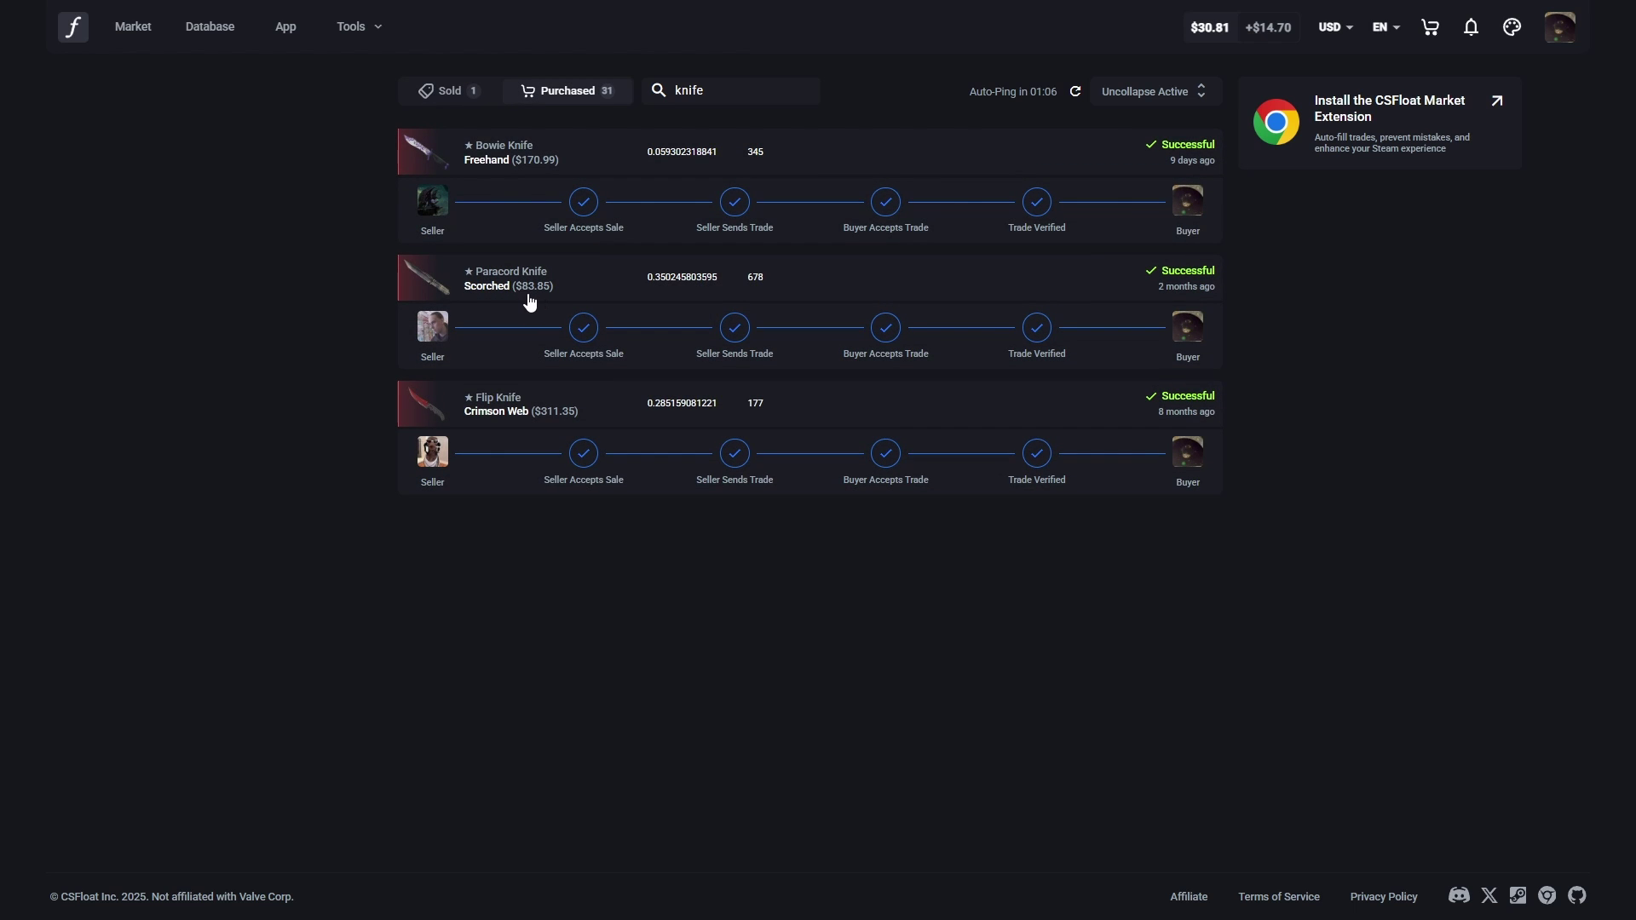
pyautogui.click(458, 94)
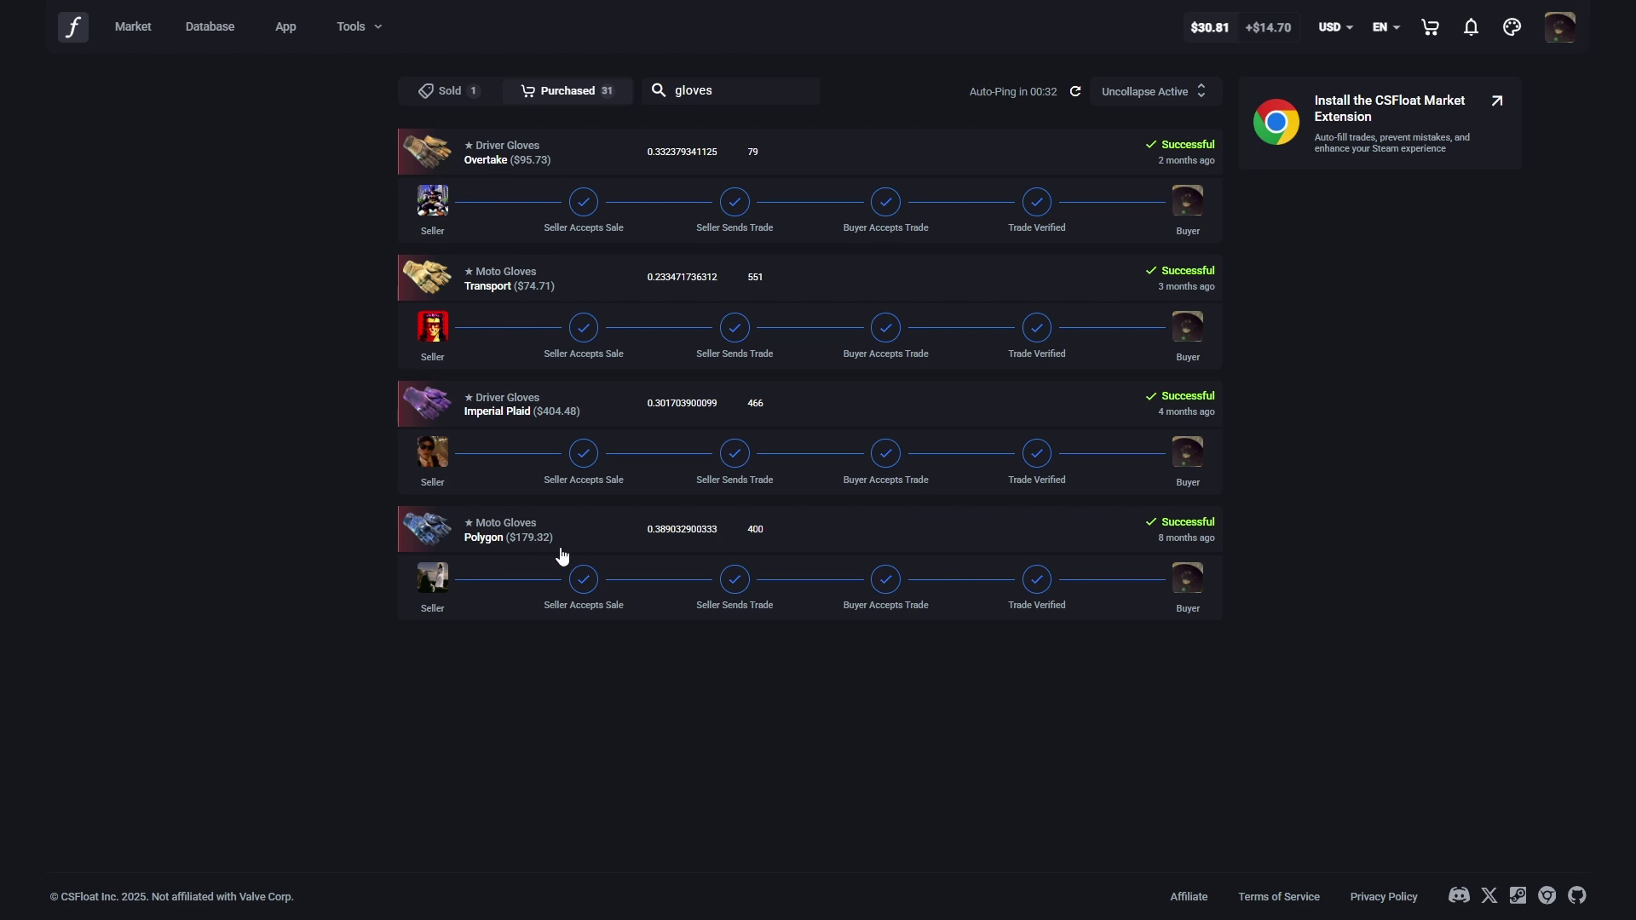
# Step: Compare the sold and purchased trades filtered by "gloves", including the Moto Gloves | Polygon and Transport
pyautogui.click(449, 92)
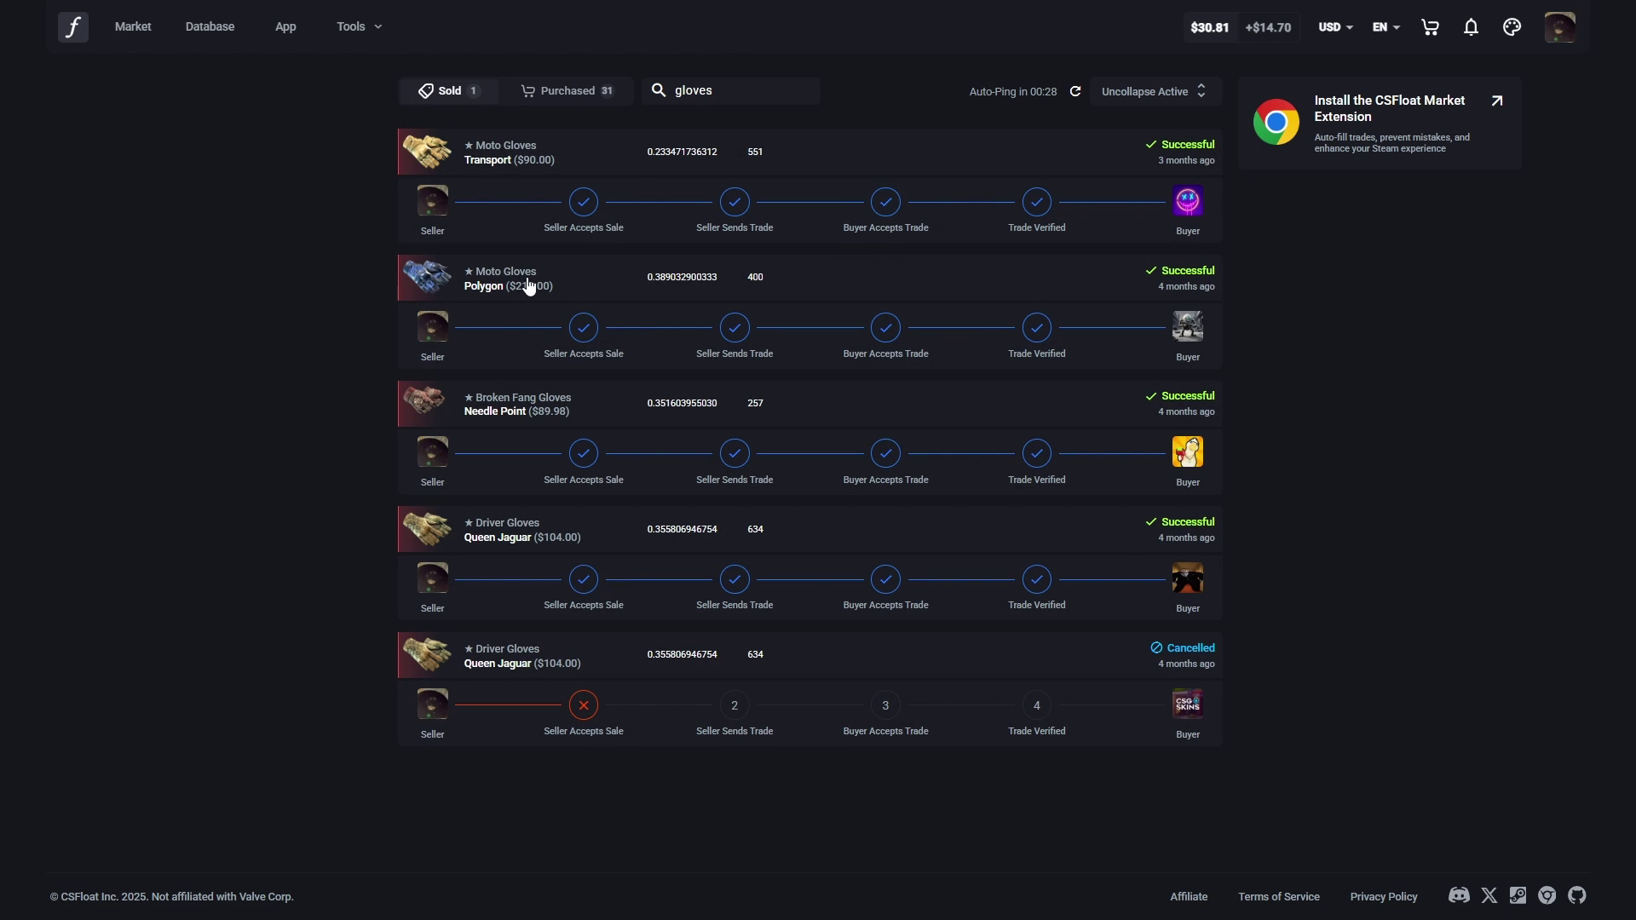
pyautogui.click(529, 285)
pyautogui.scroll(-5, 1123, 395)
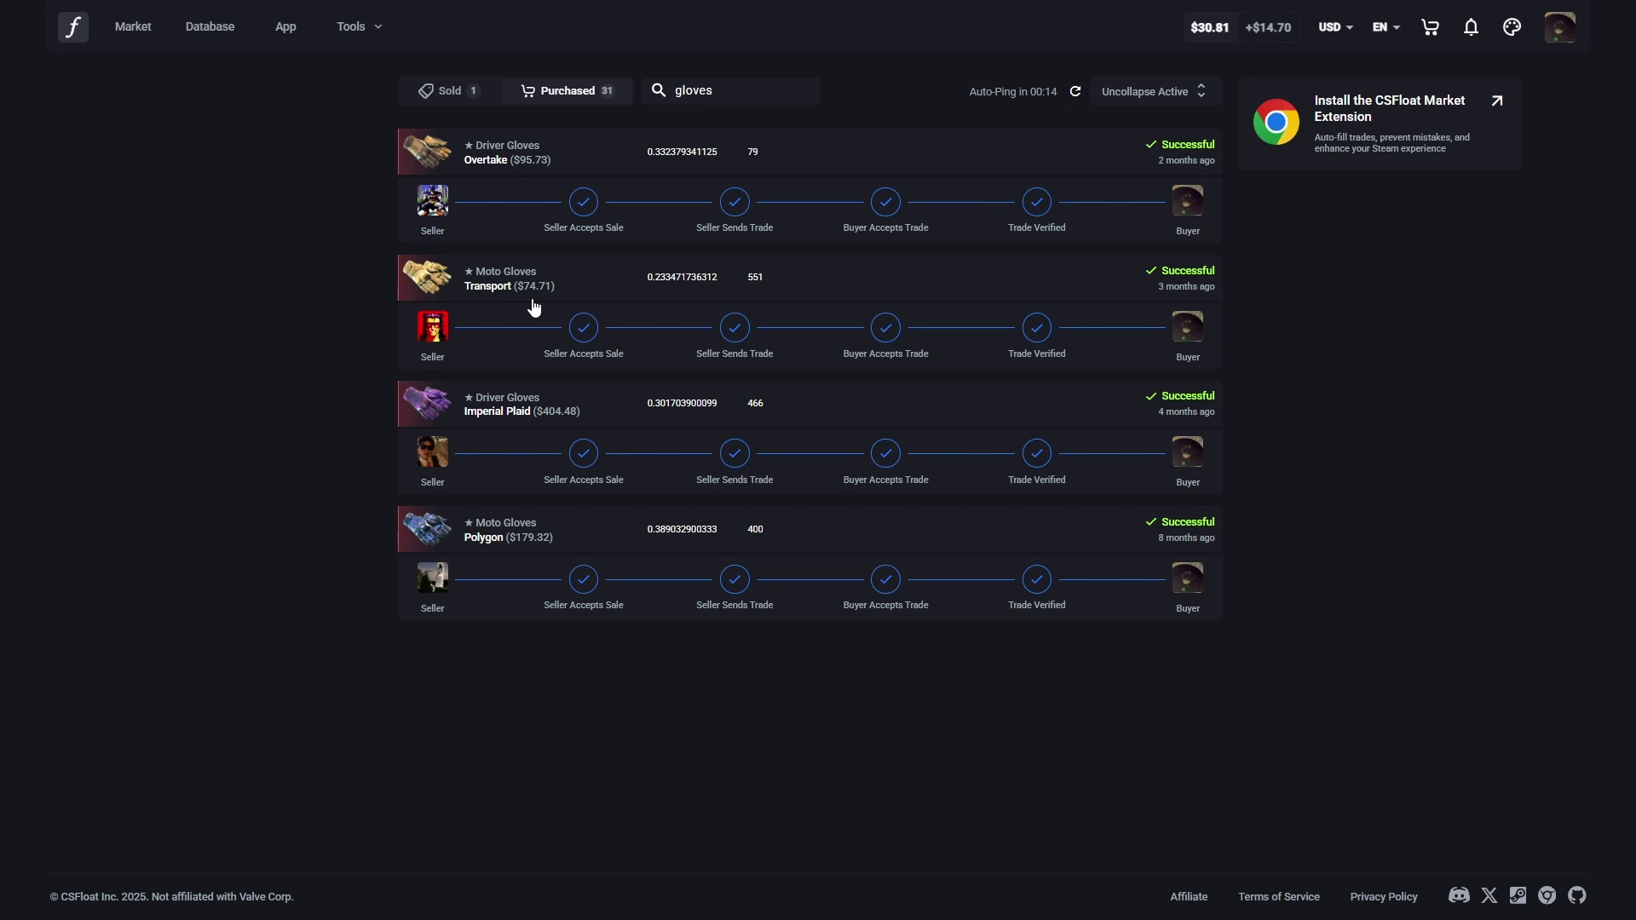
pyautogui.click(449, 90)
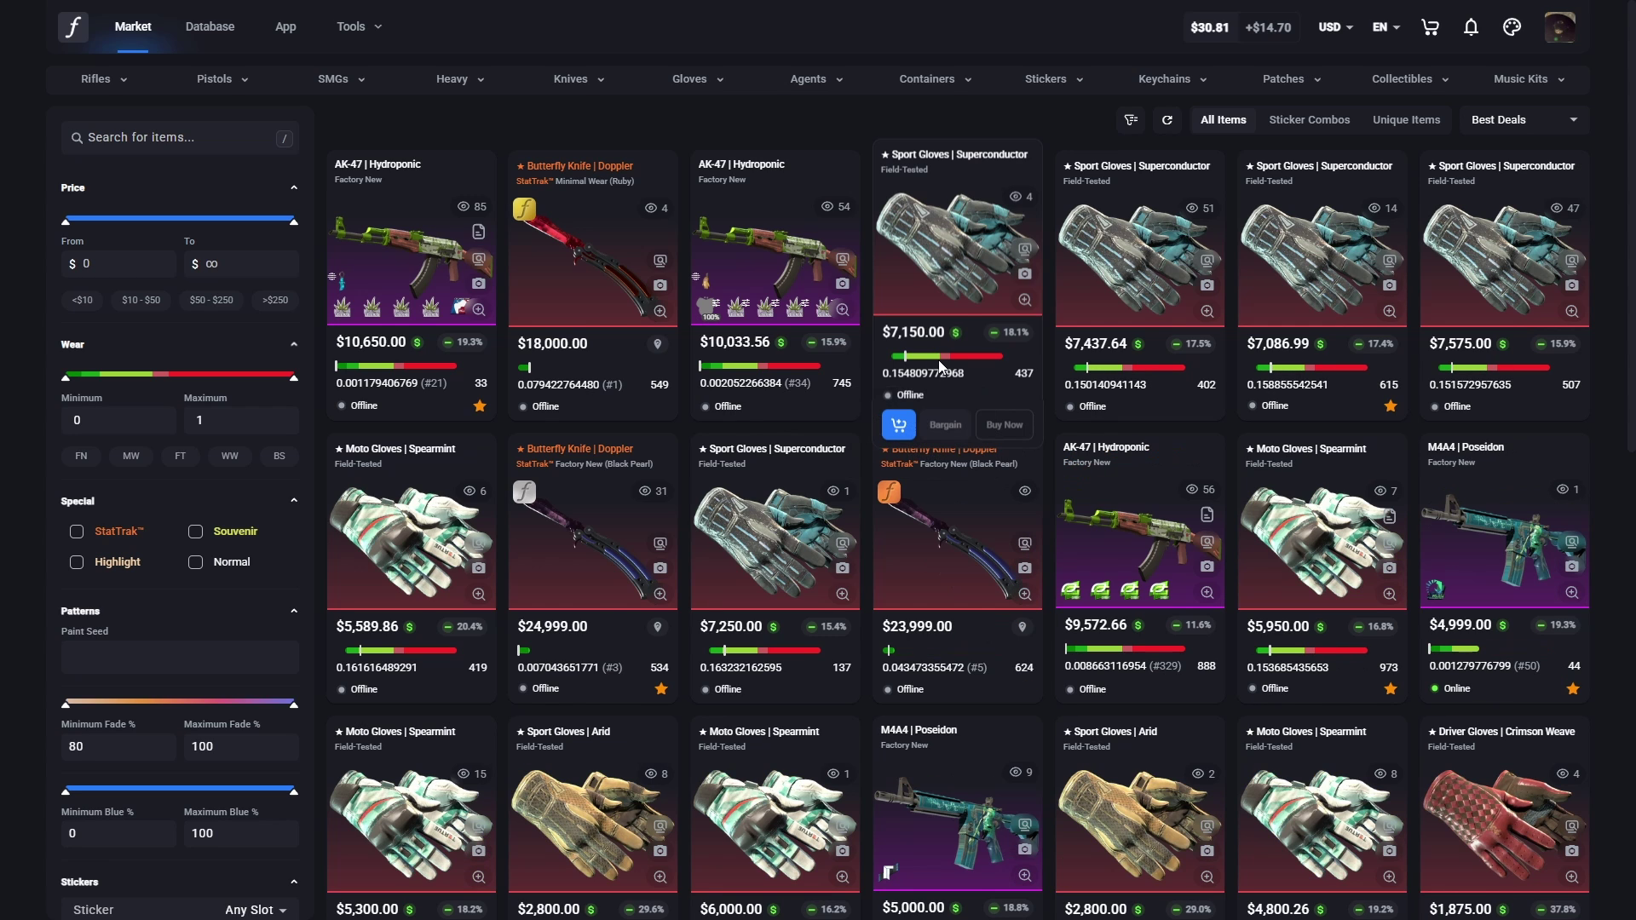
# Step: Examine the sold karrigan (Holo, Champion) | Antwerp 2022 sticker's price against current listings and close its details
pyautogui.moveTo(941, 369)
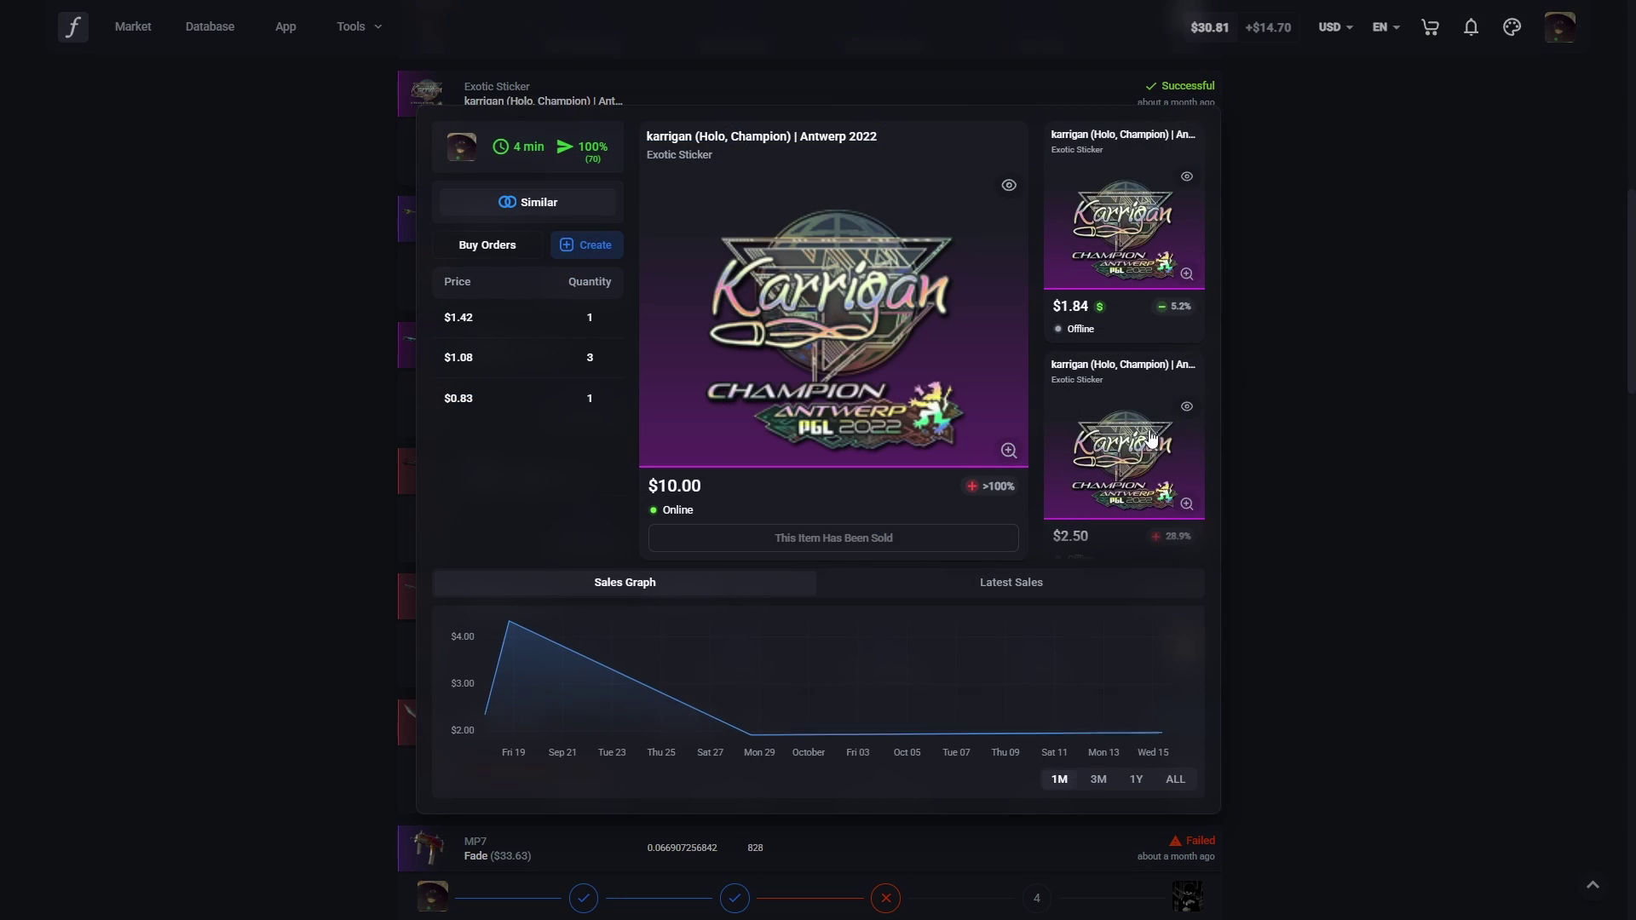
pyautogui.moveTo(708, 498); pyautogui.dragTo(904, 484)
pyautogui.click(904, 484)
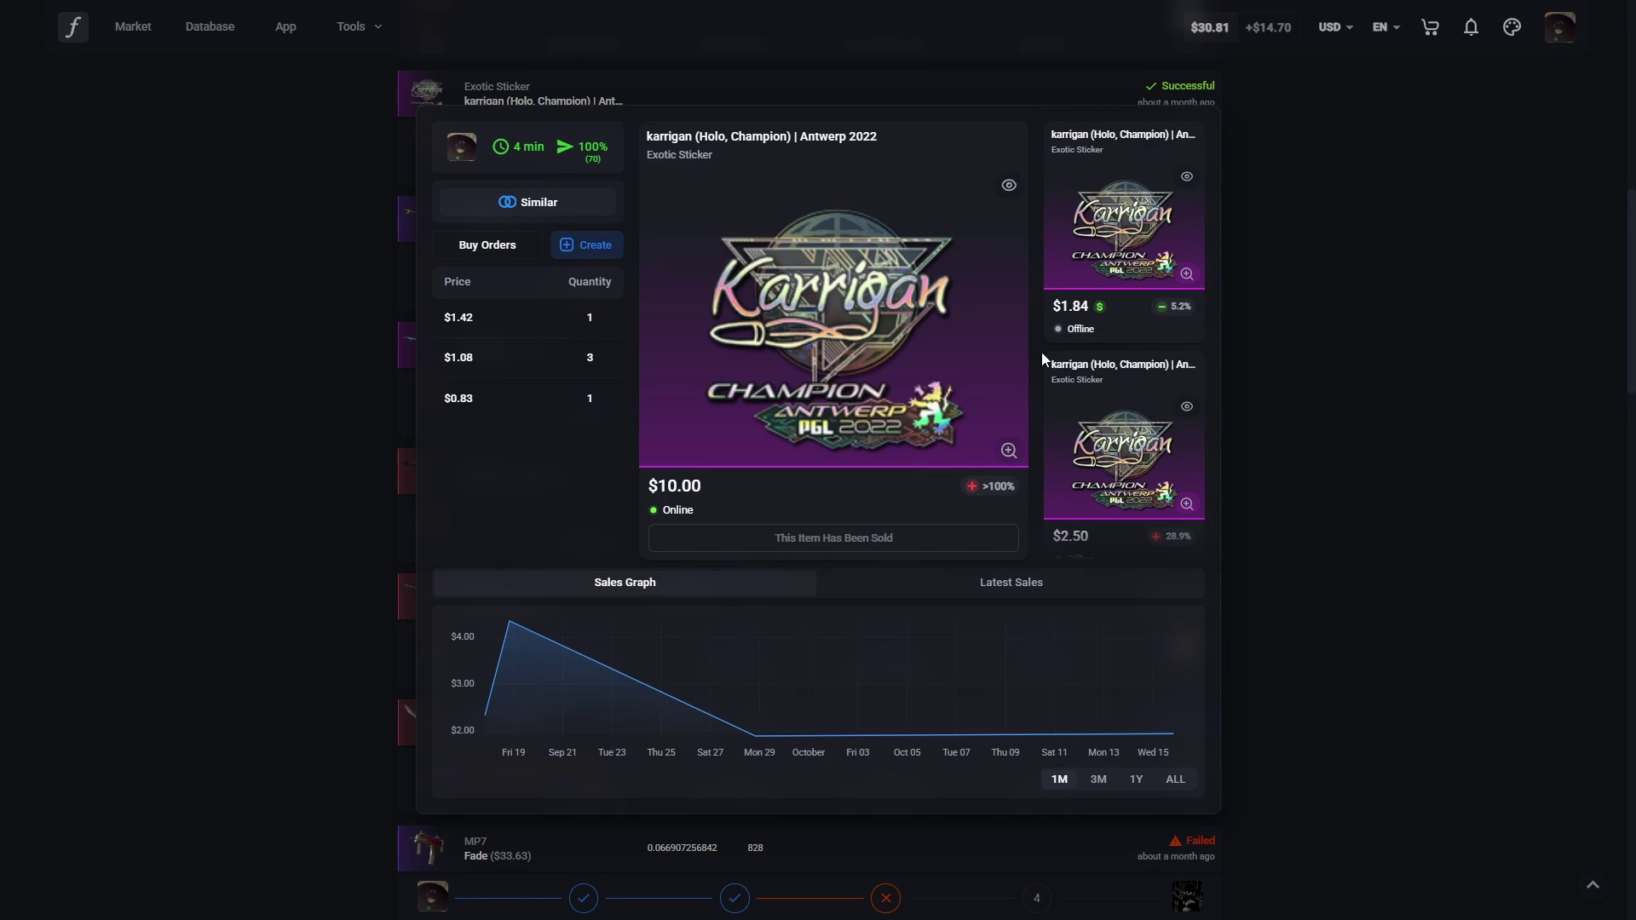
pyautogui.click(1291, 341)
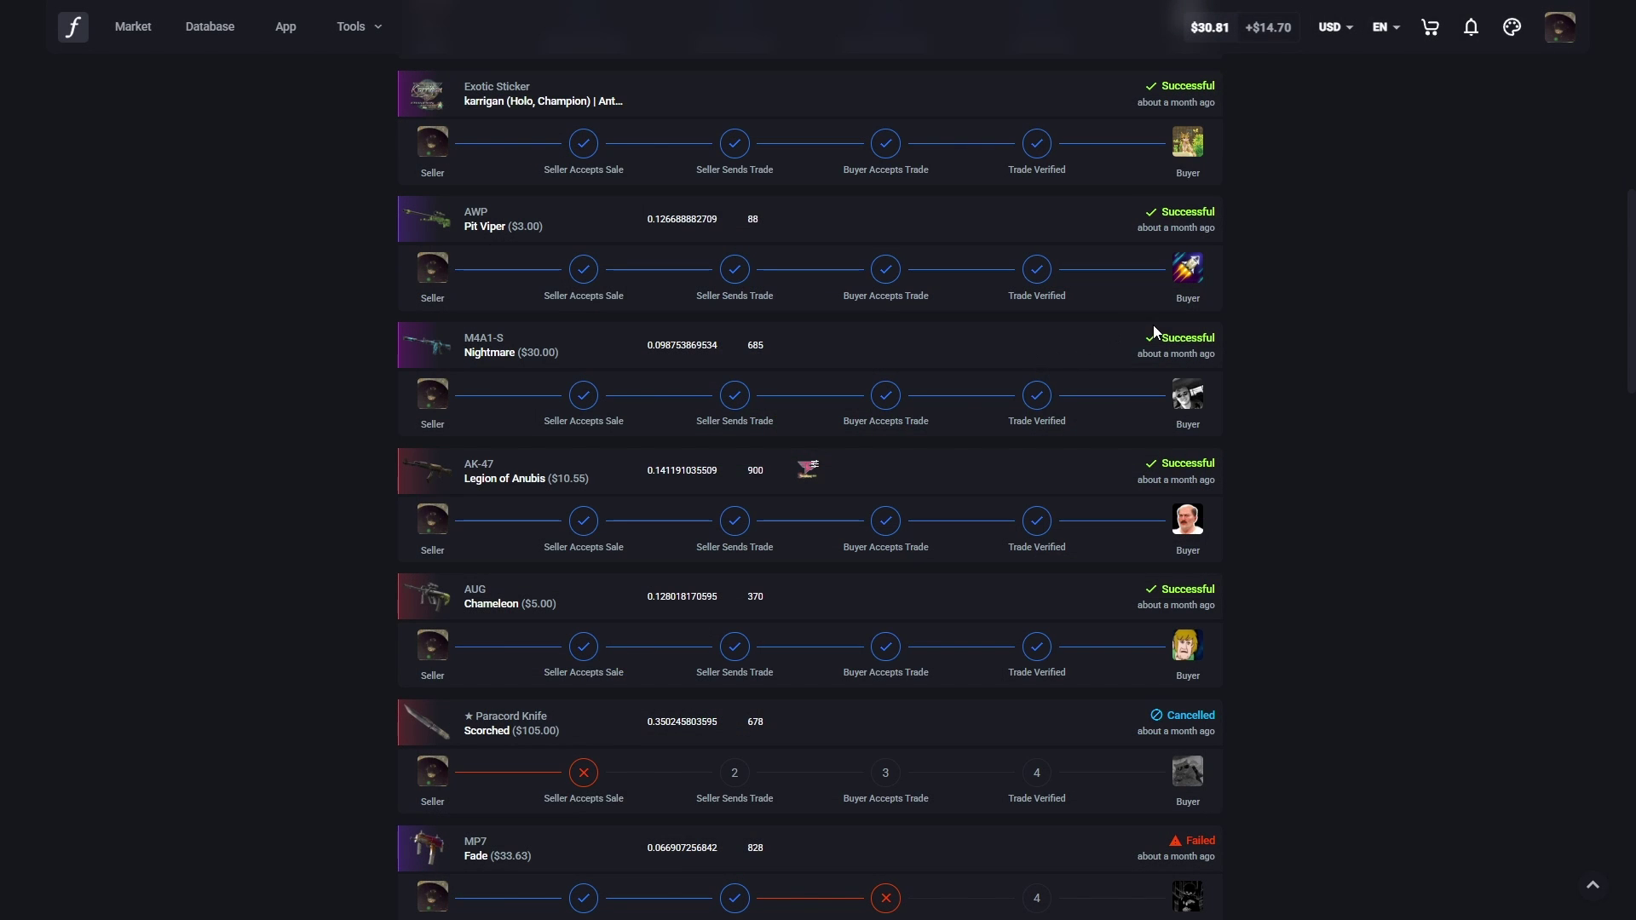
# Step: Check the sale prices of the sold M4A1-S | Nightmare and Field-Tested MP9 | Starlight Protector
pyautogui.click(578, 354)
pyautogui.moveTo(704, 468); pyautogui.dragTo(656, 468)
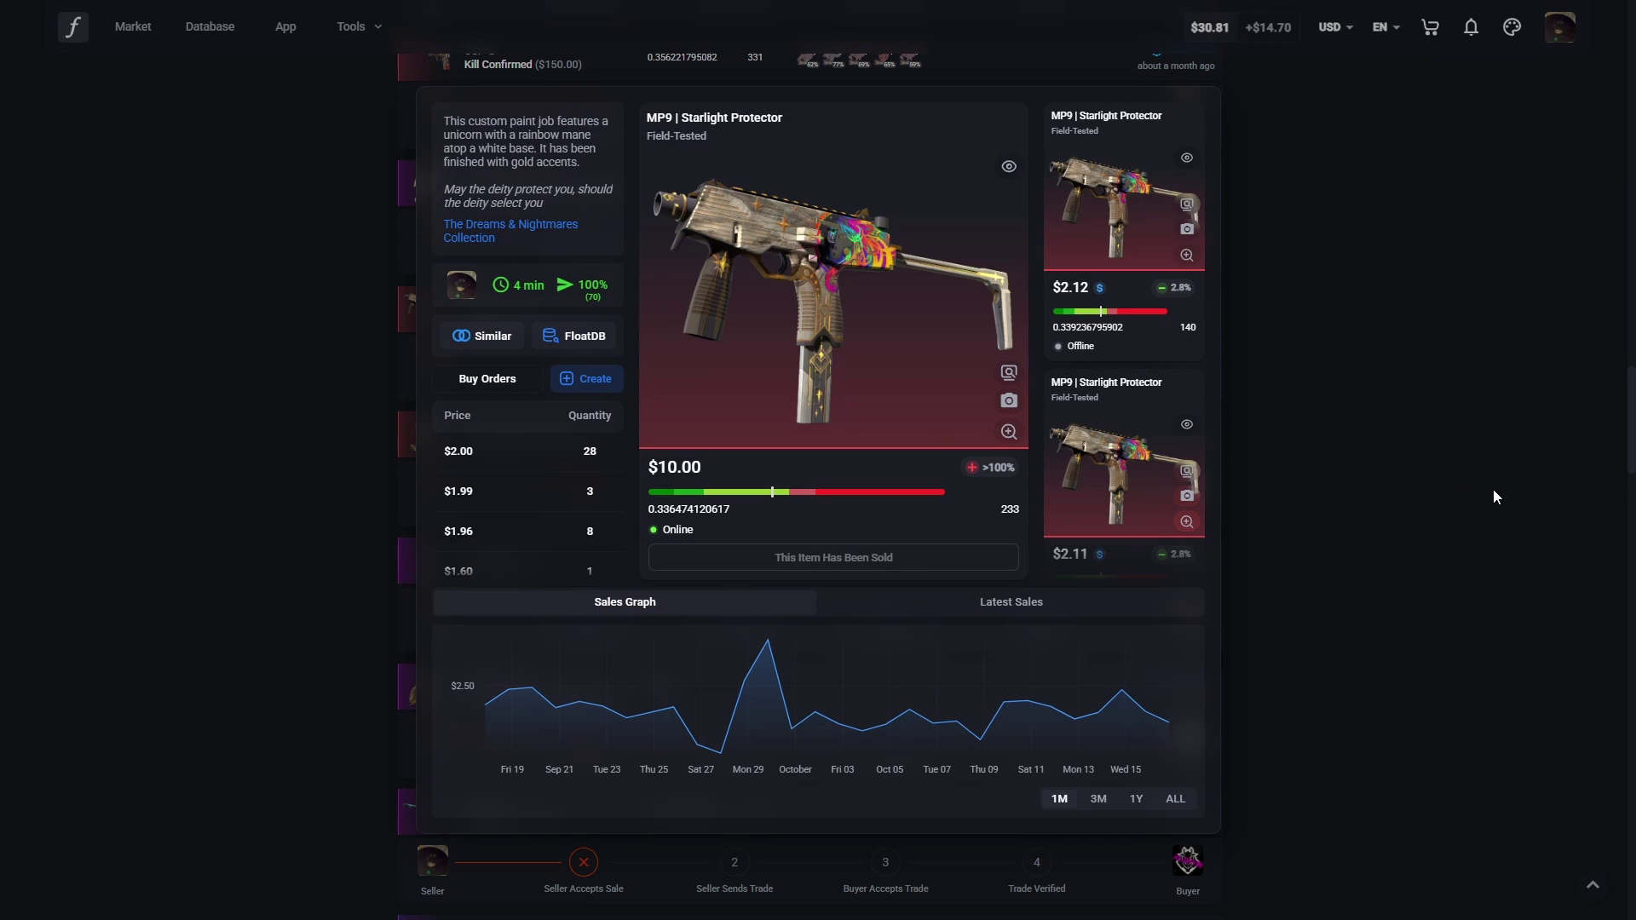
pyautogui.click(1421, 481)
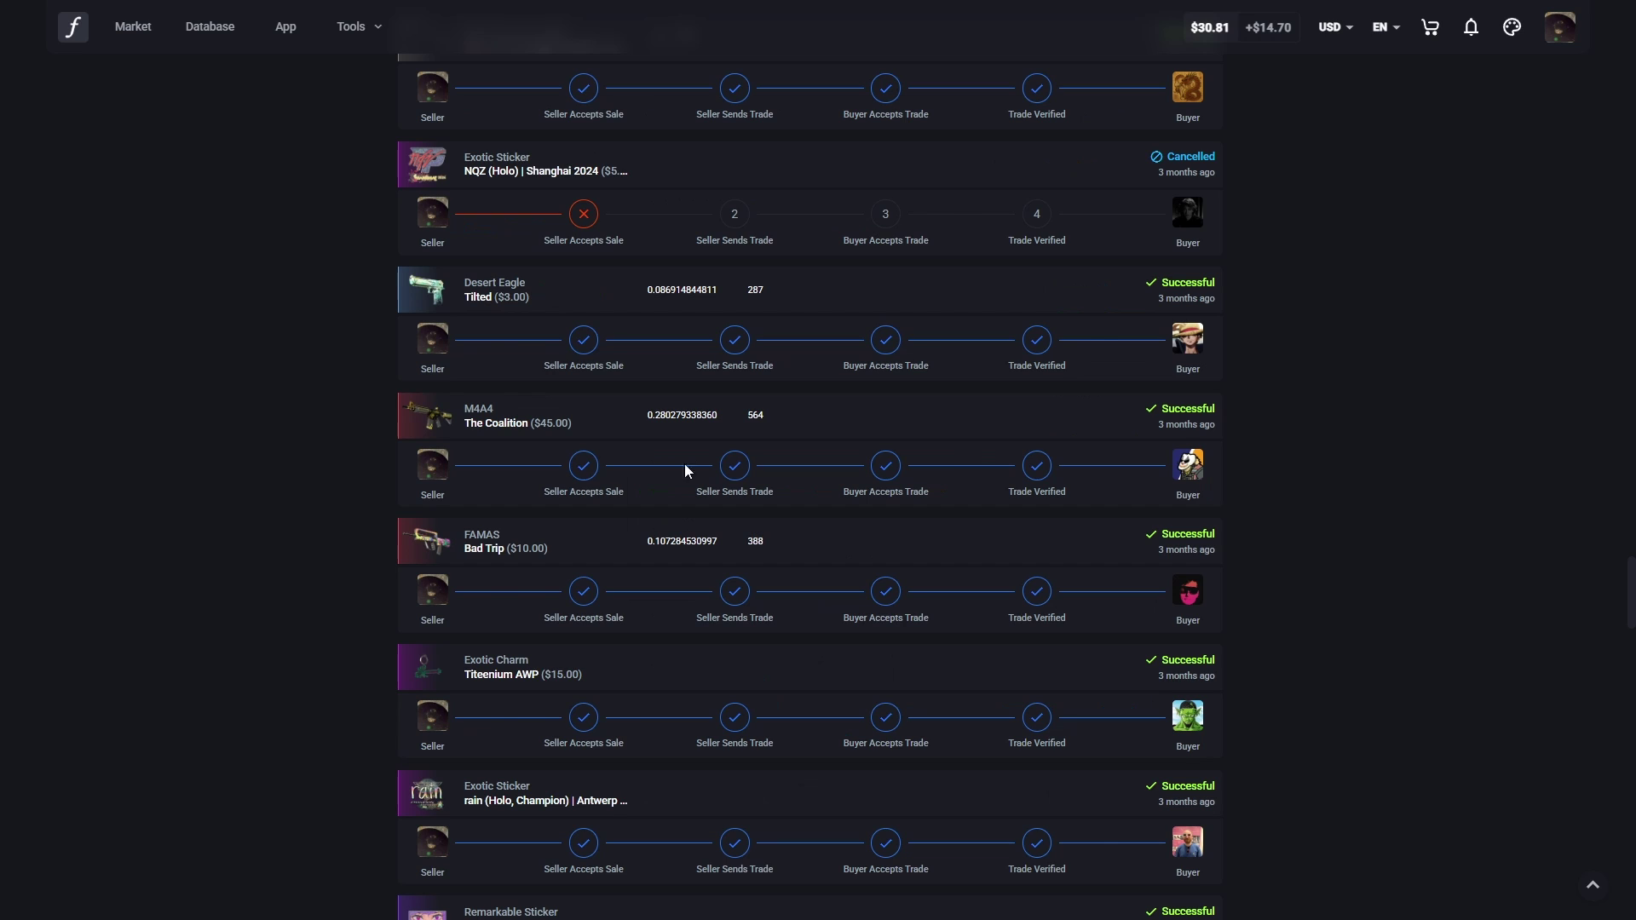
# Step: Compare the sold M4A4 | The Coalition and AK-47 | Frontside Misty with similar market listings, sorting The Coalition's by lowest price
pyautogui.click(533, 417)
pyautogui.doubleClick(776, 471)
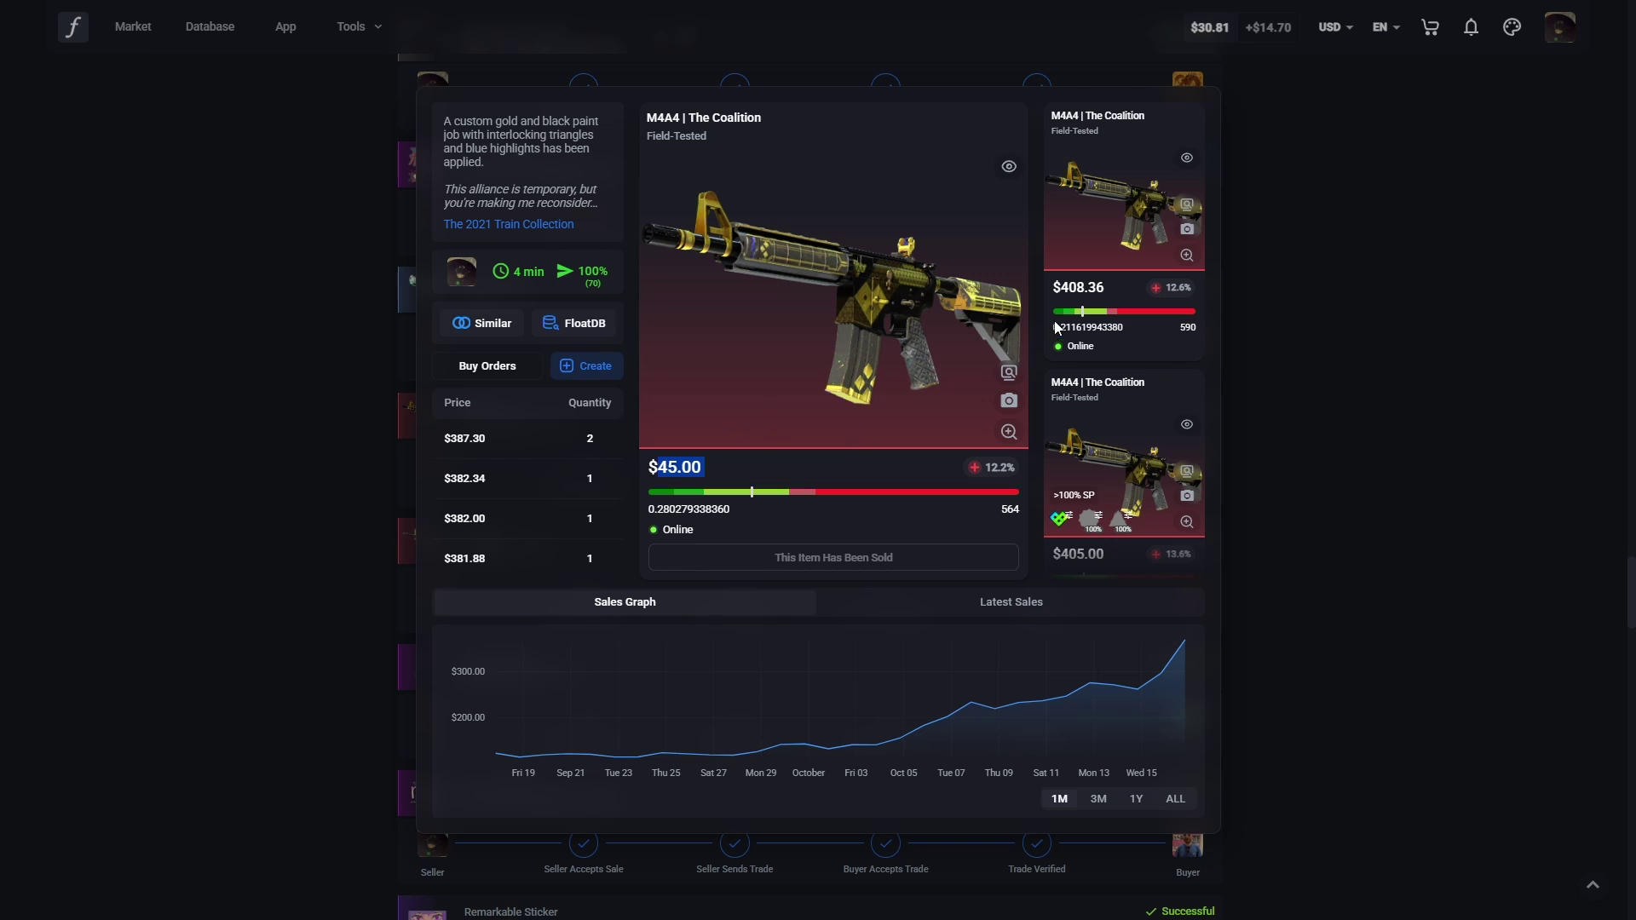
pyautogui.doubleClick(1065, 288)
pyautogui.click(482, 324)
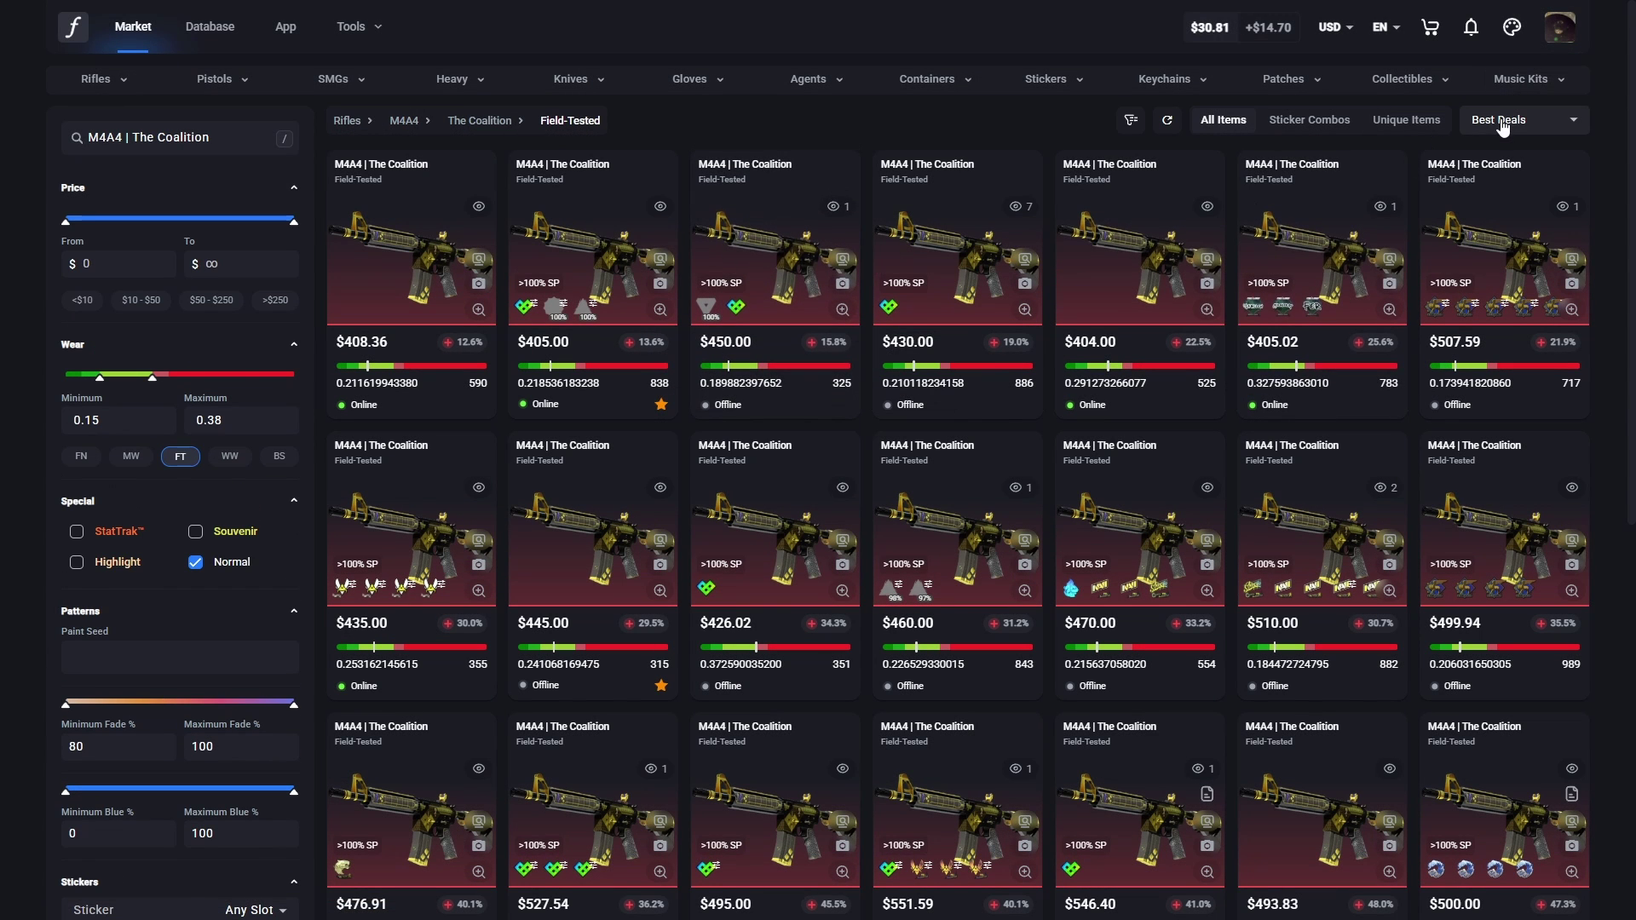
pyautogui.click(1502, 126)
pyautogui.click(1496, 269)
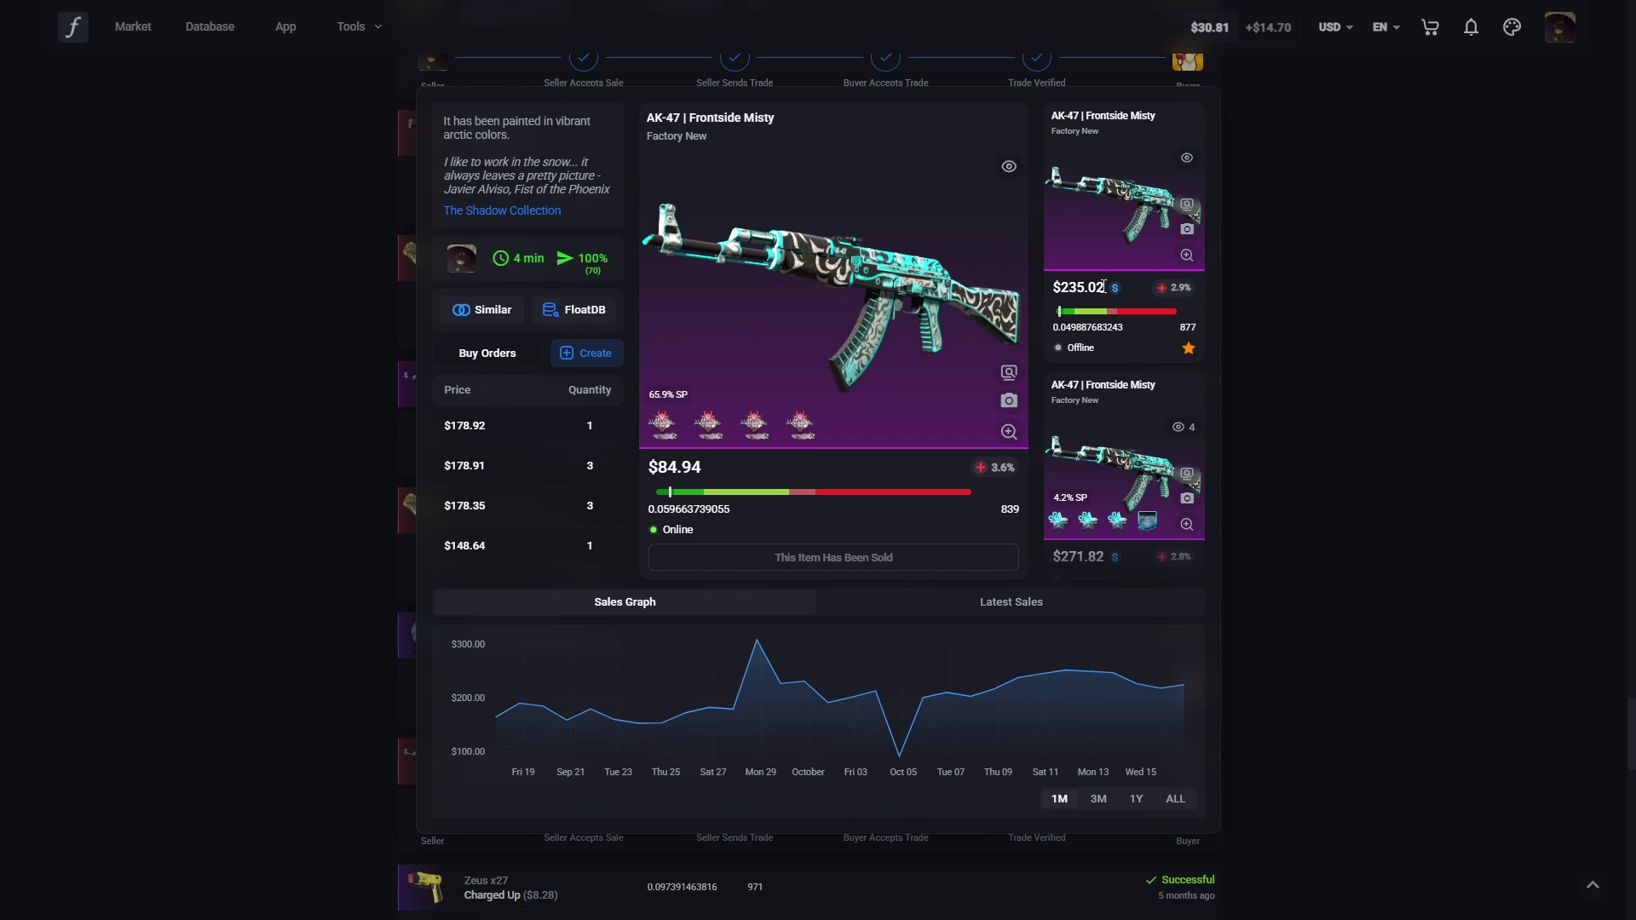
pyautogui.click(494, 310)
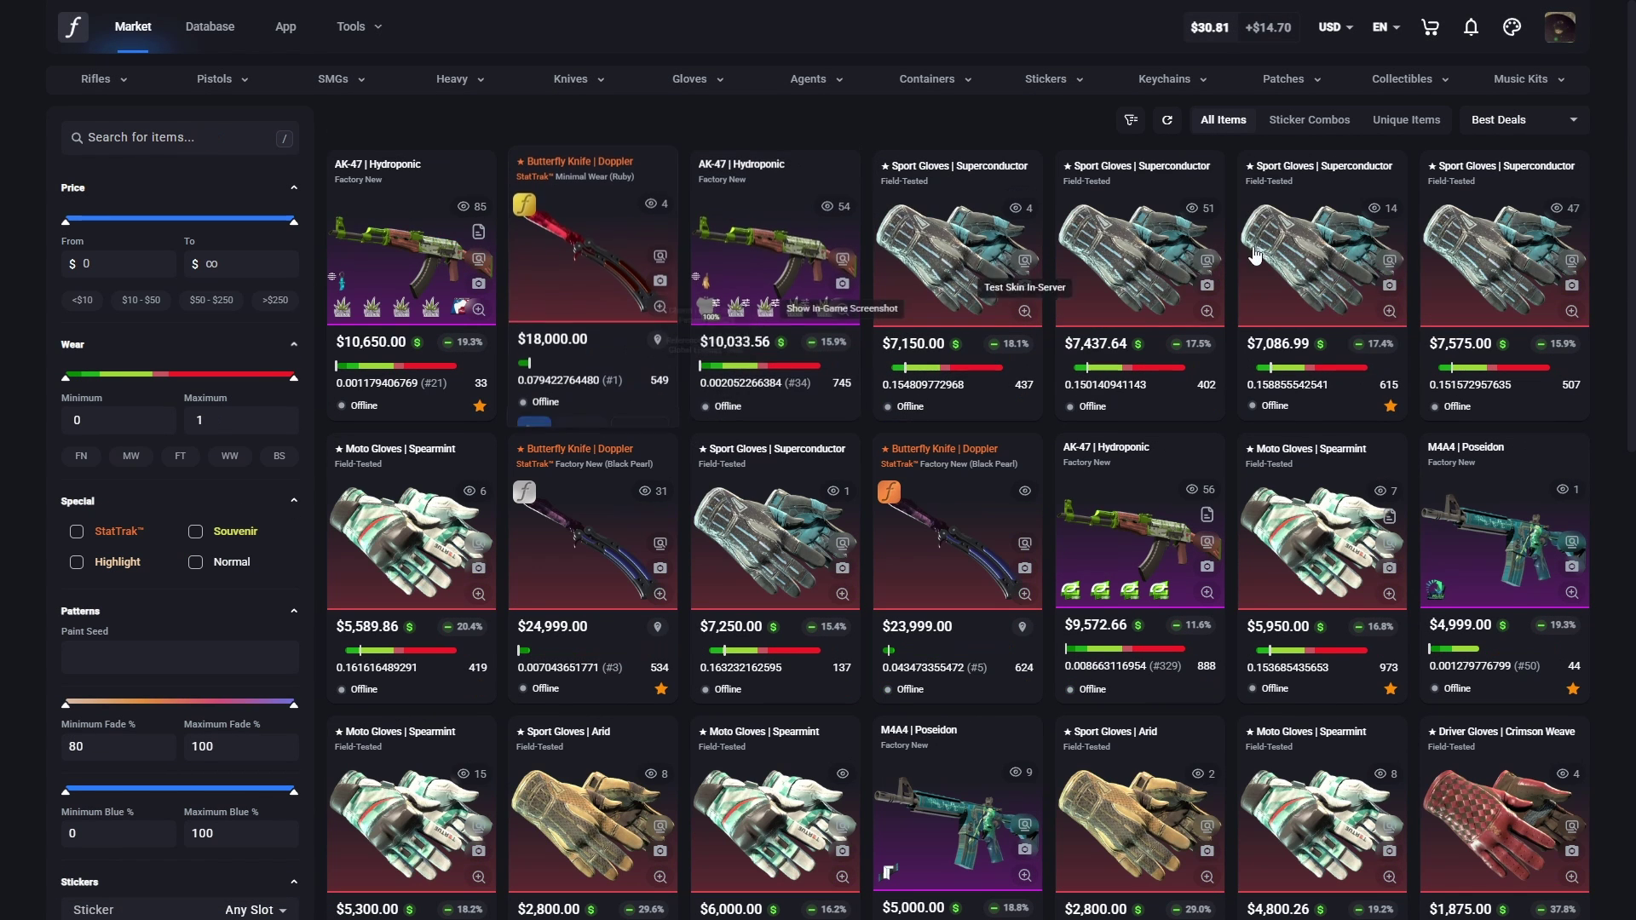
# Step: Open the float database and look through its lowest-float skin ranking and its wear, pattern and sticker filters
pyautogui.click(223, 32)
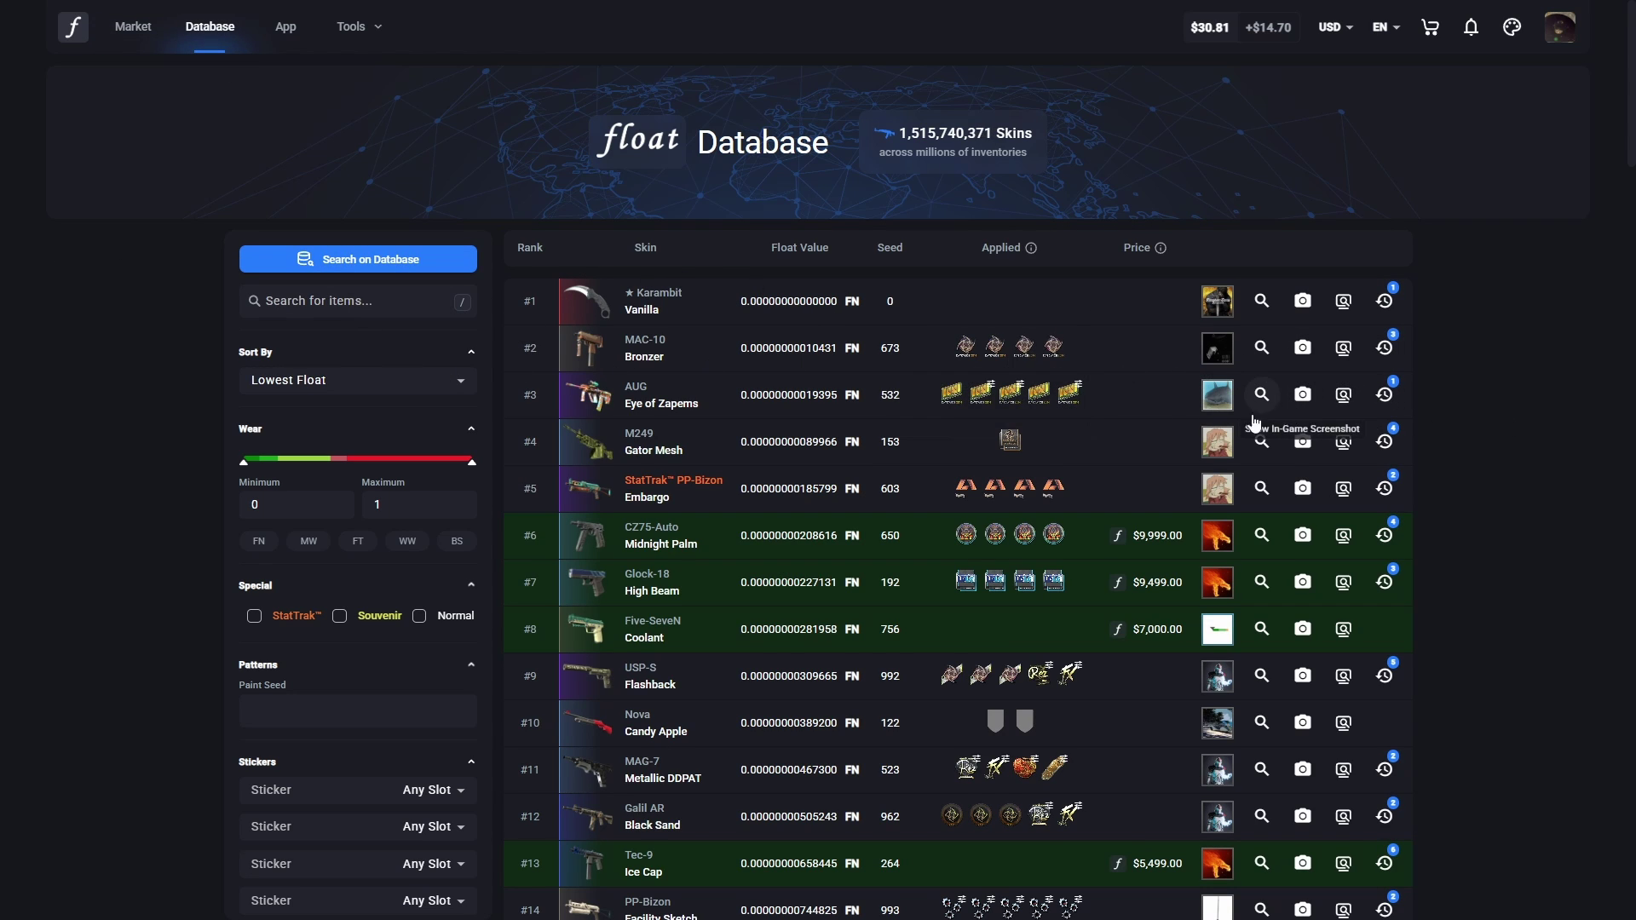
pyautogui.scroll(-5, 877, 387)
pyautogui.scroll(5, 596, 392)
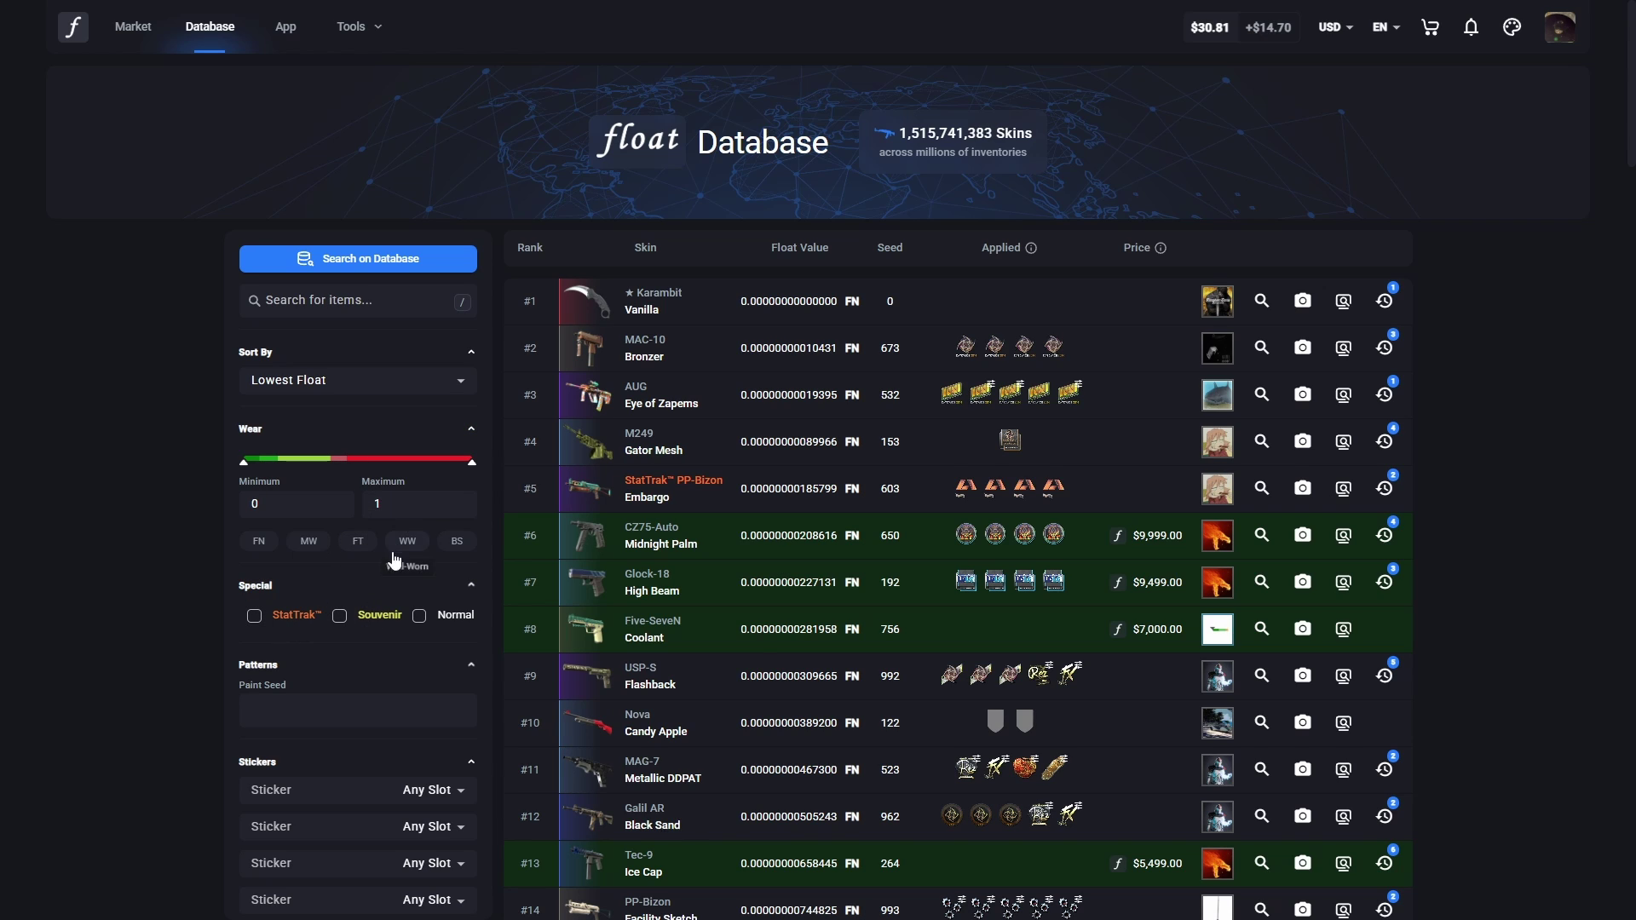
pyautogui.scroll(-2, 391, 557)
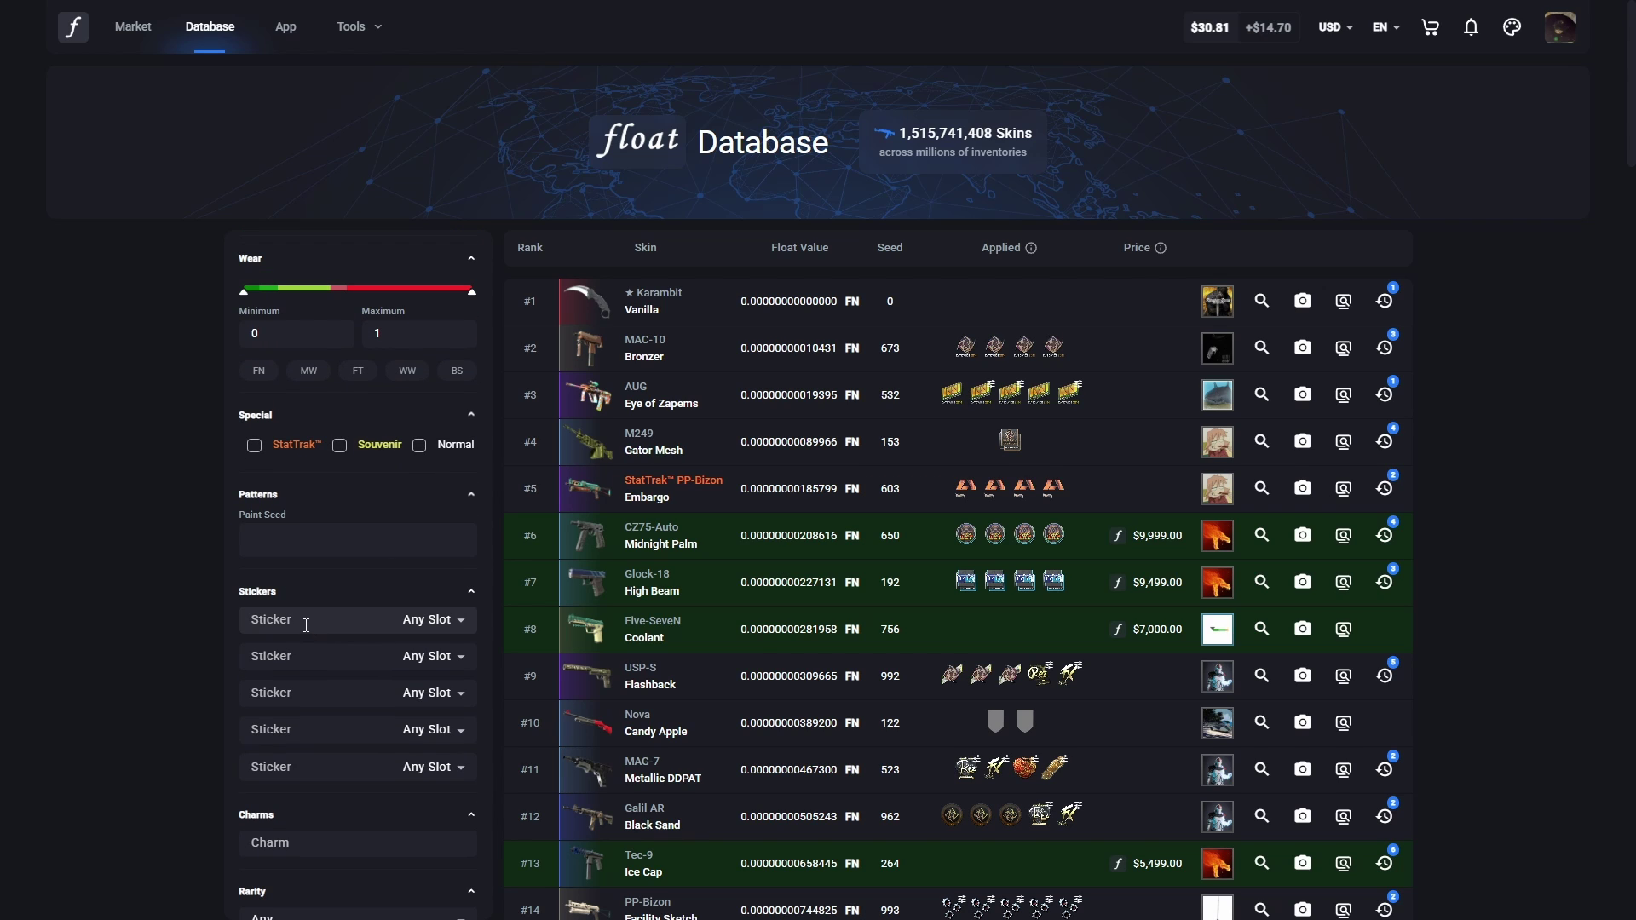
pyautogui.scroll(-1, 341, 620)
pyautogui.scroll(4, 341, 621)
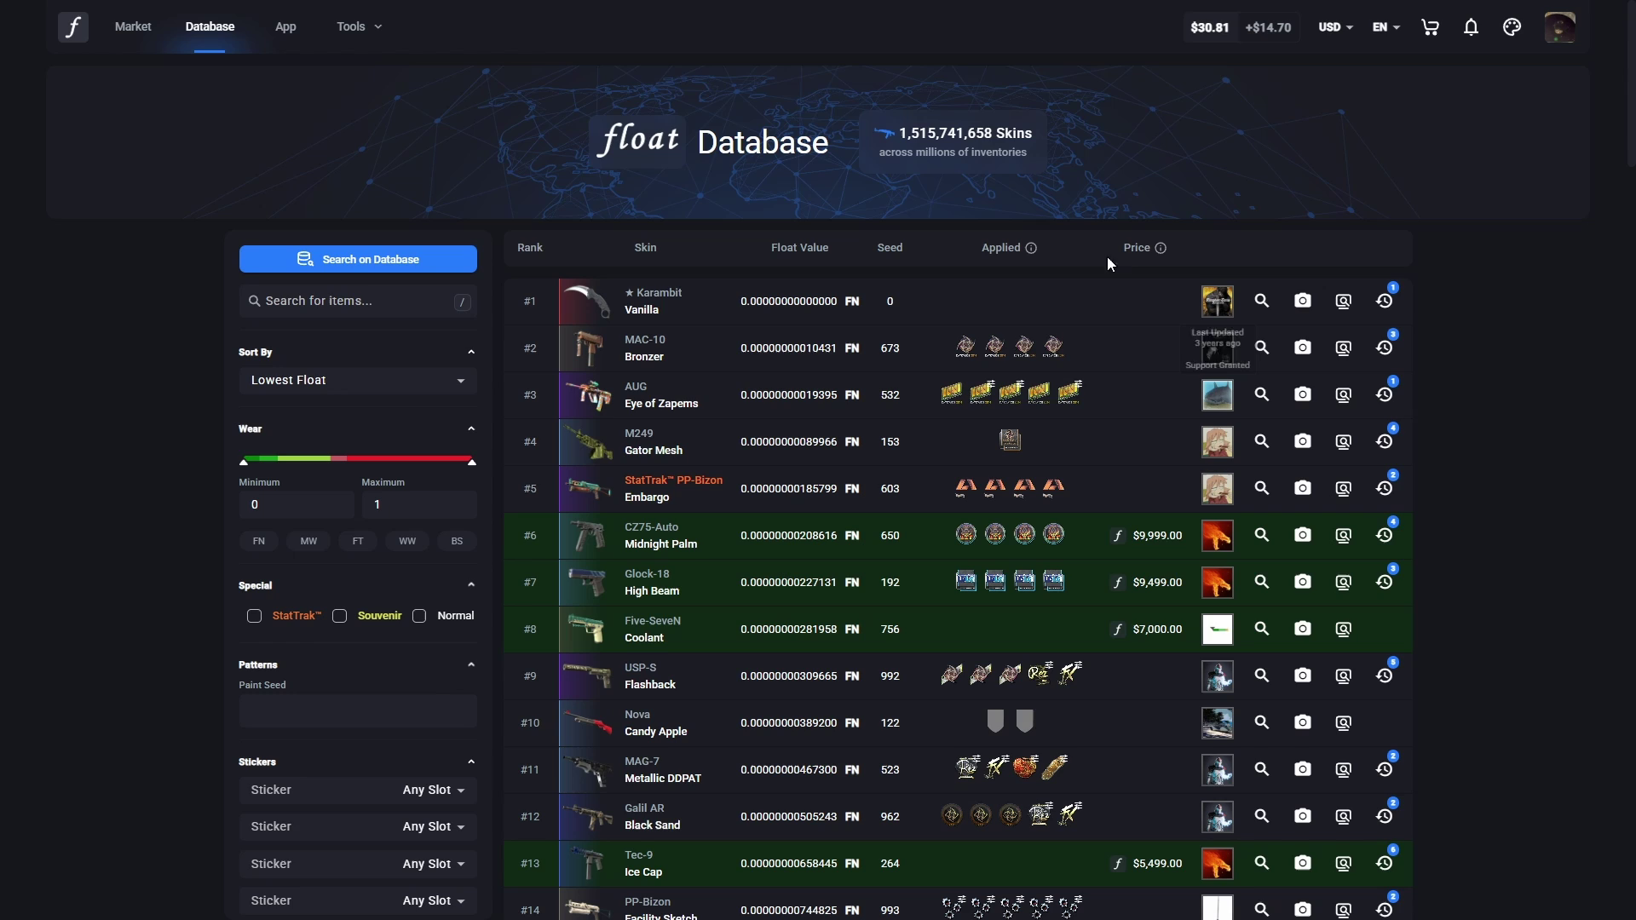
# Step: Open the Trade-Up Contract Calculator
pyautogui.click(358, 26)
pyautogui.click(399, 64)
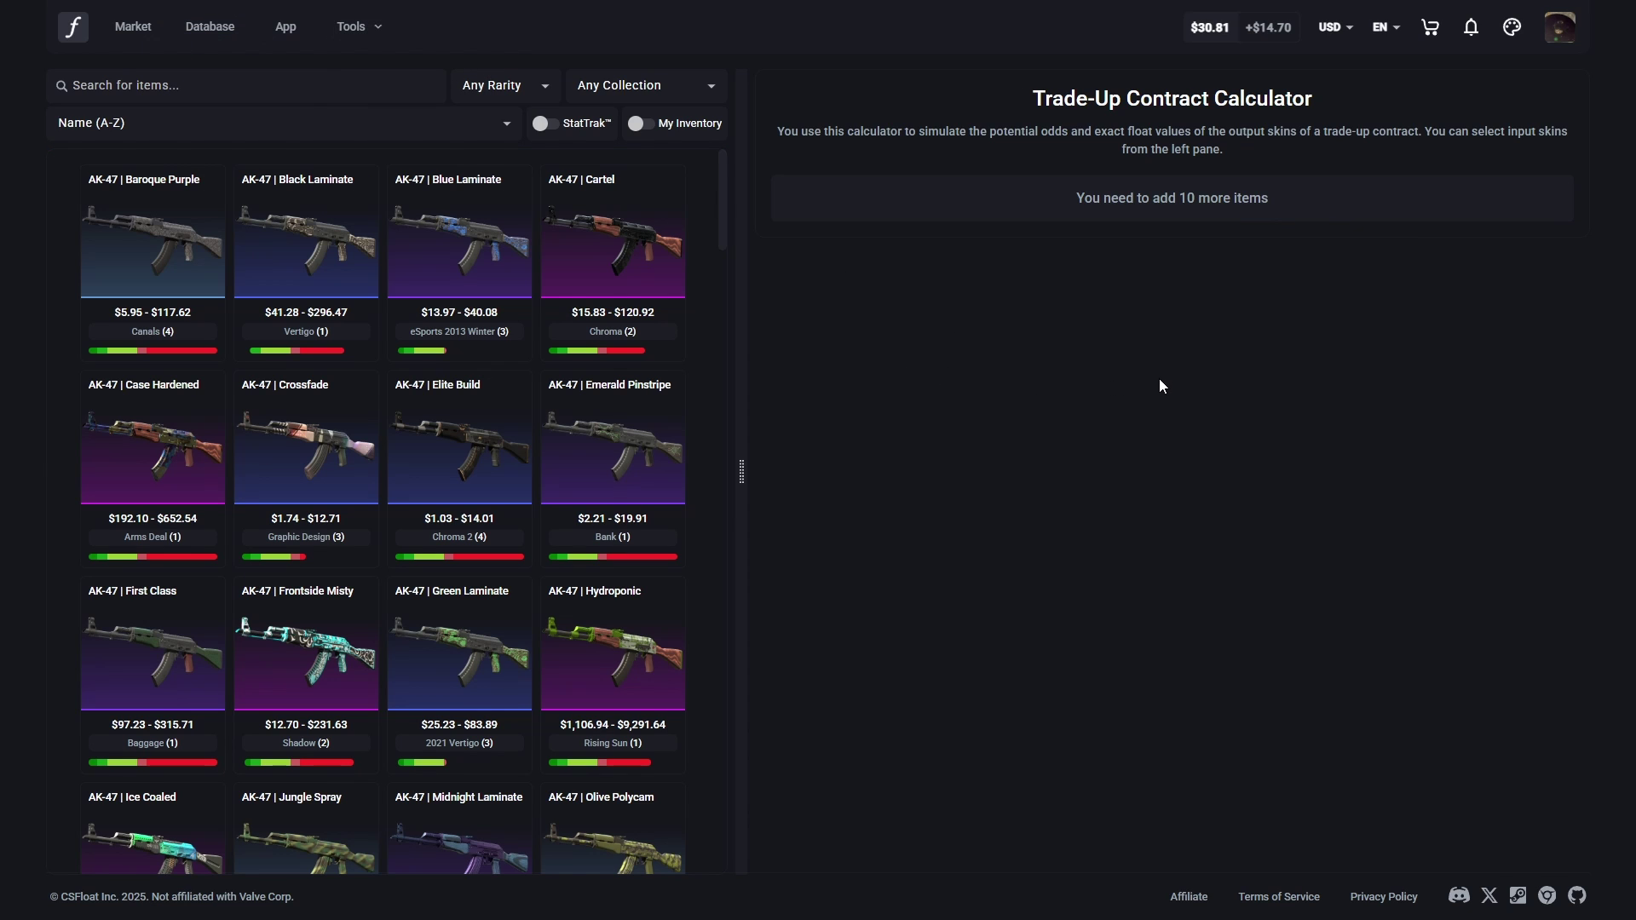
# Step: Return to the market and browse the listings sorted by best deals
pyautogui.click(133, 27)
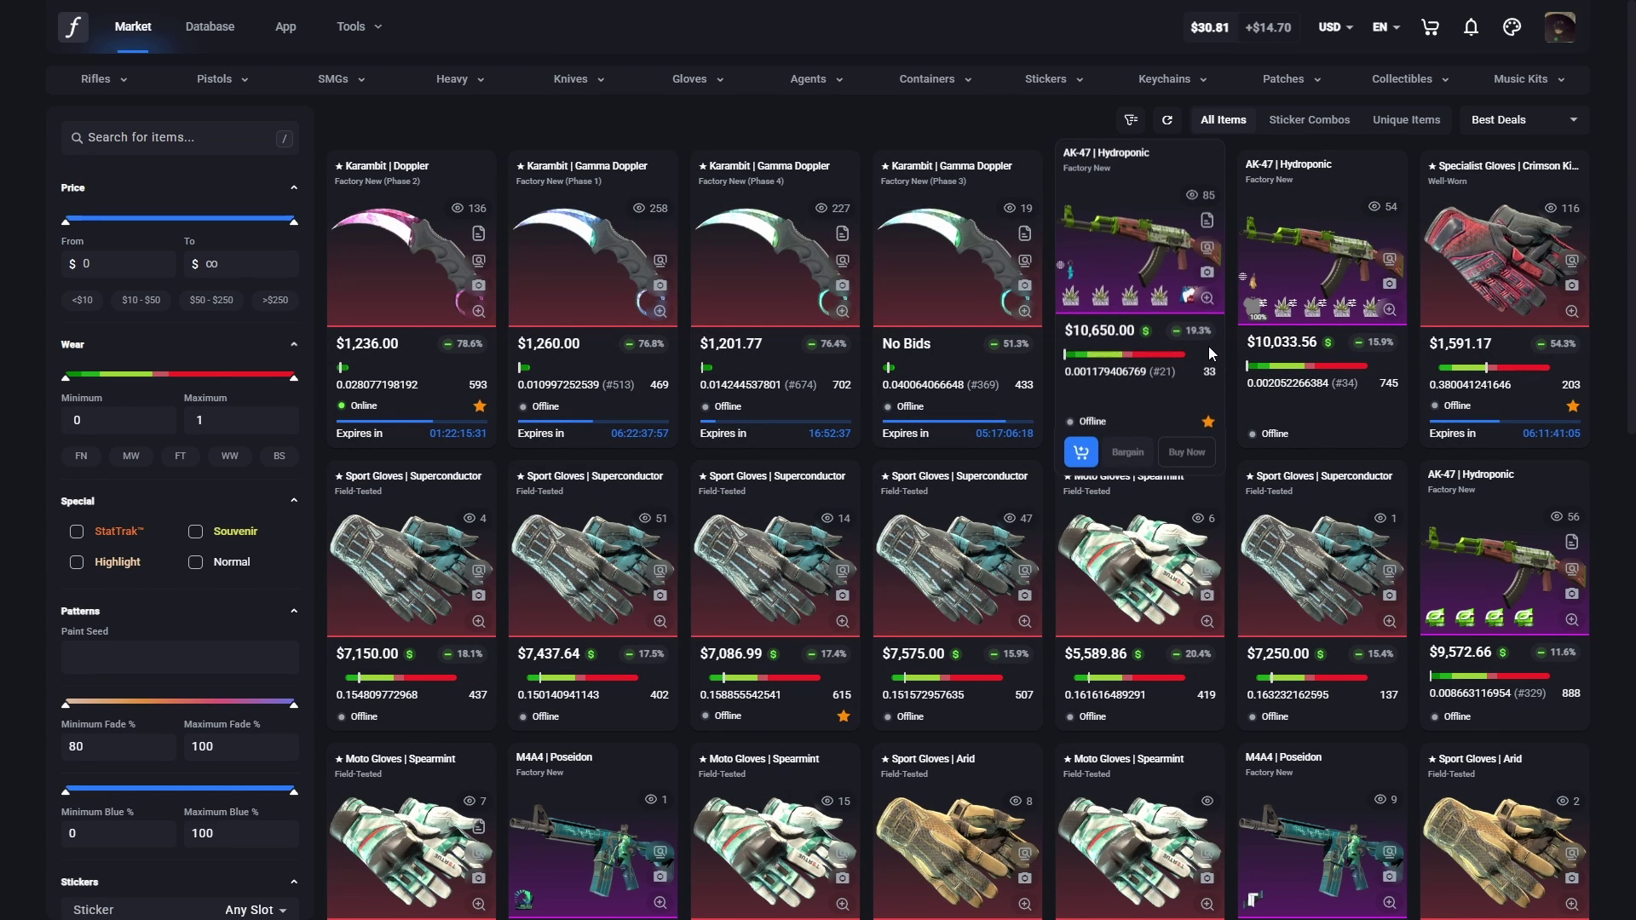
pyautogui.scroll(-3, 1139, 482)
pyautogui.scroll(-5, 1139, 483)
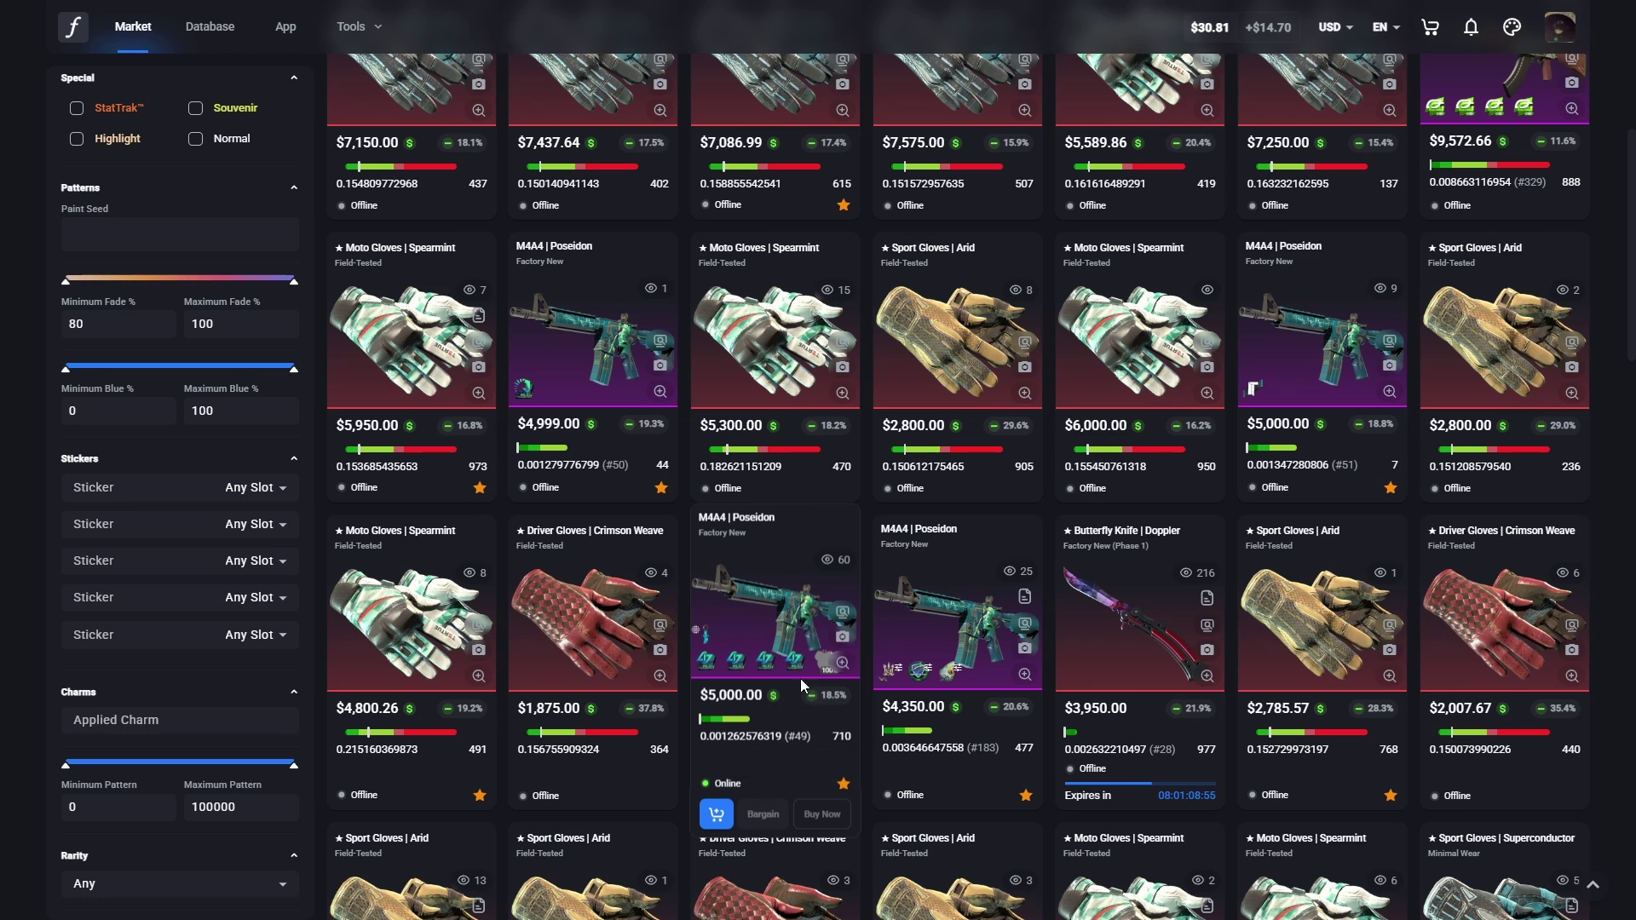
pyautogui.scroll(5, 804, 578)
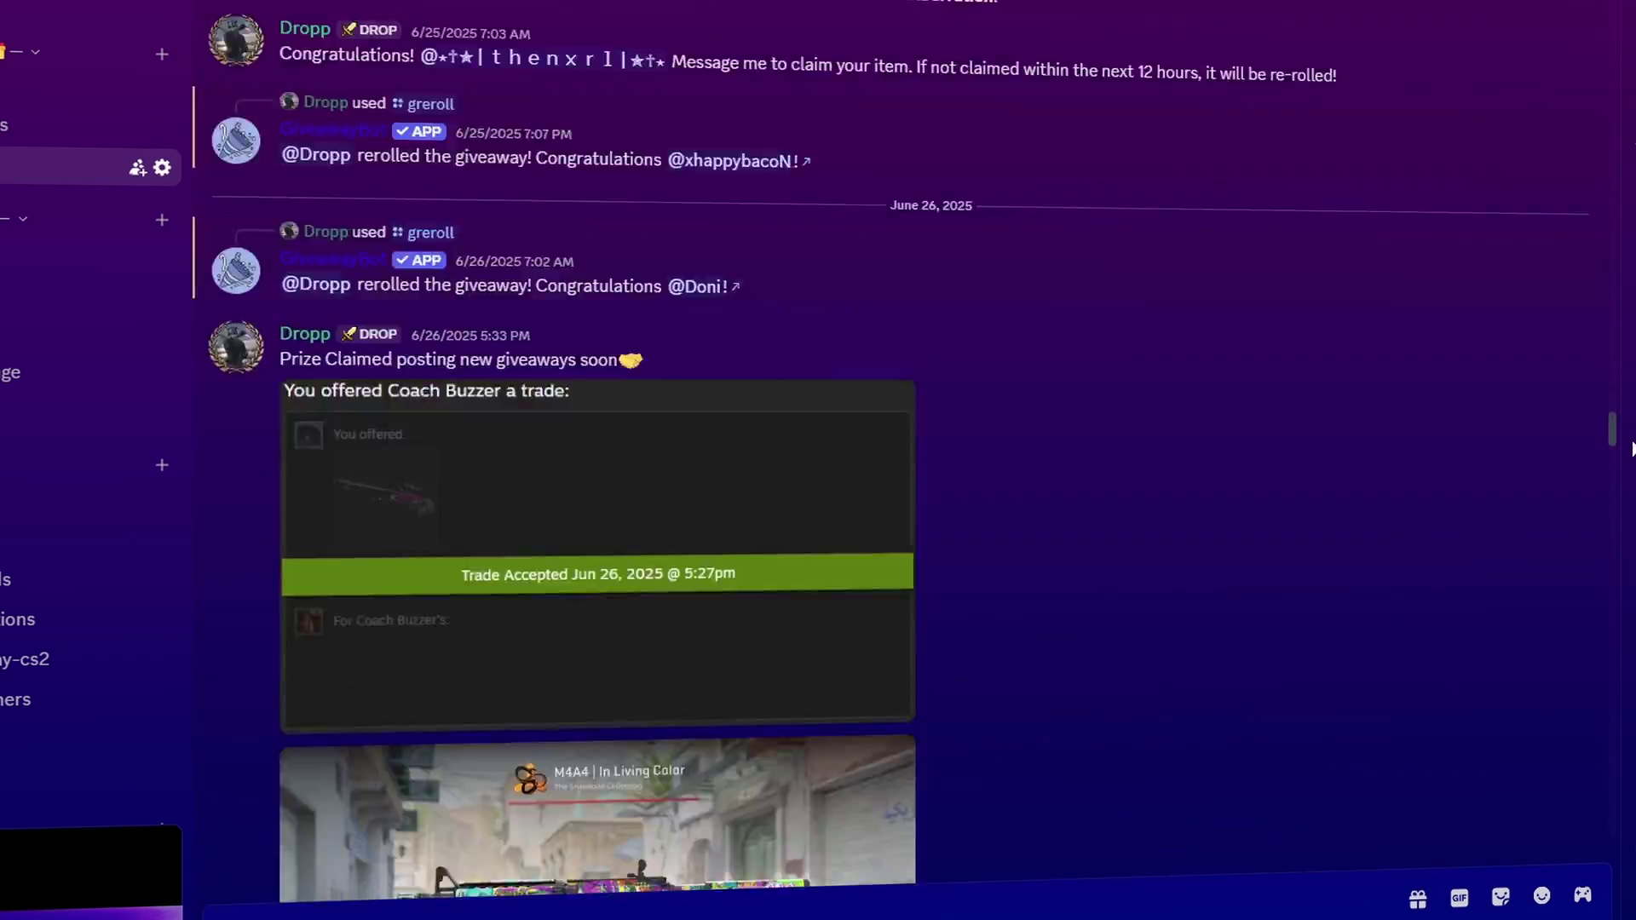
# Step: Switch to Discord and find the $50 SkinFlow Balance giveaway post, highlighting its title
pyautogui.scroll(-15, 596, 460)
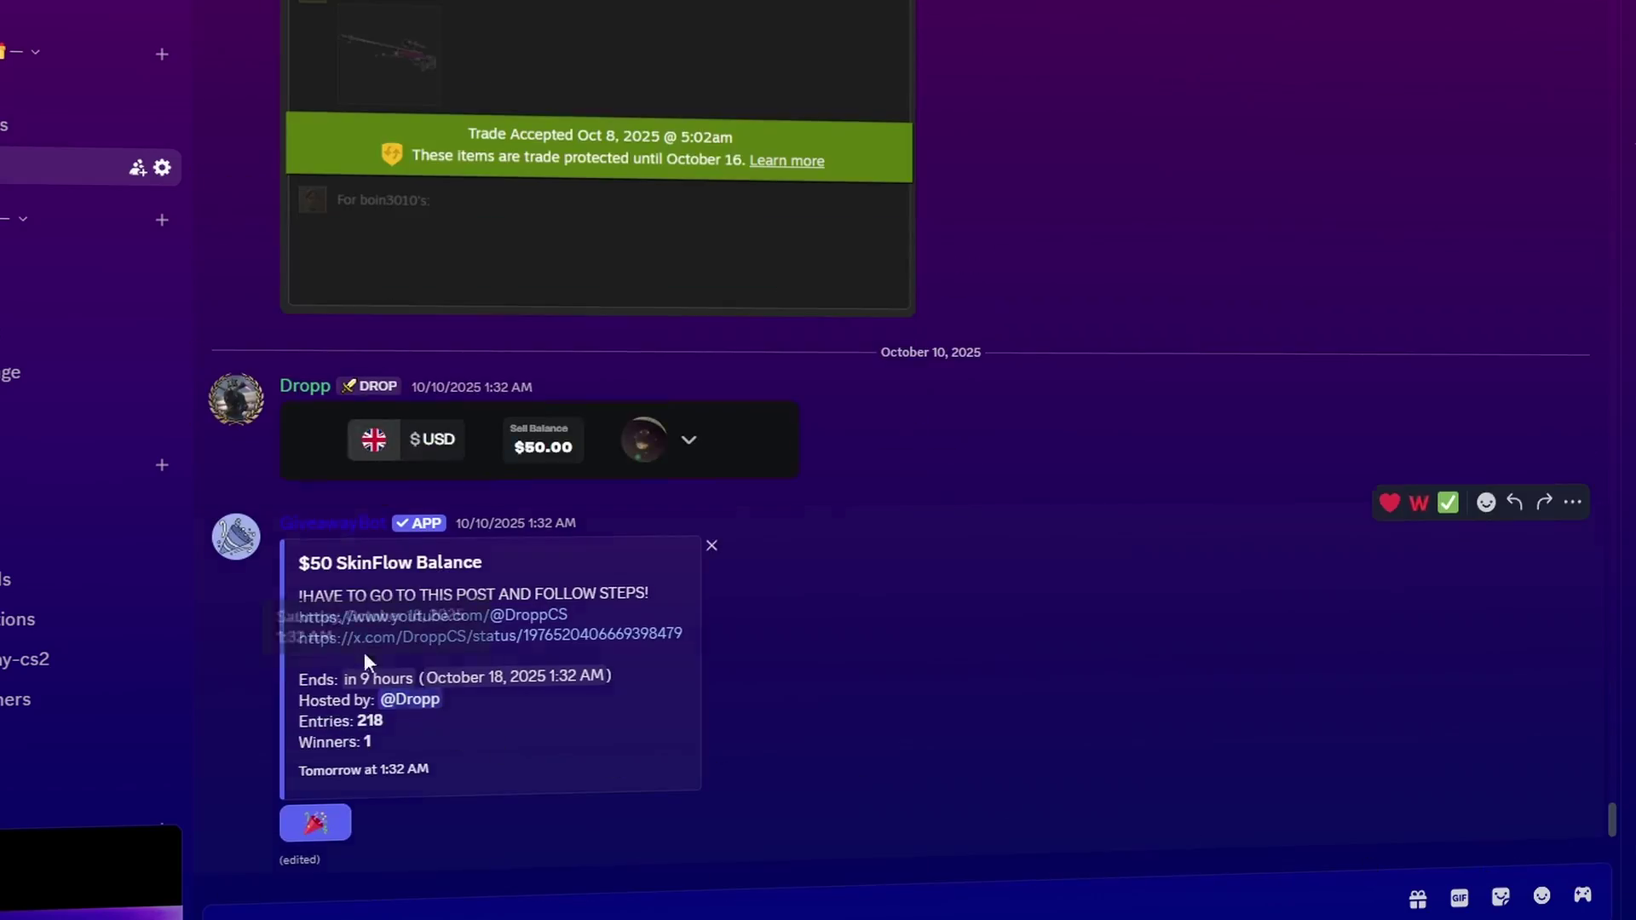
pyautogui.moveTo(299, 564); pyautogui.dragTo(499, 565)
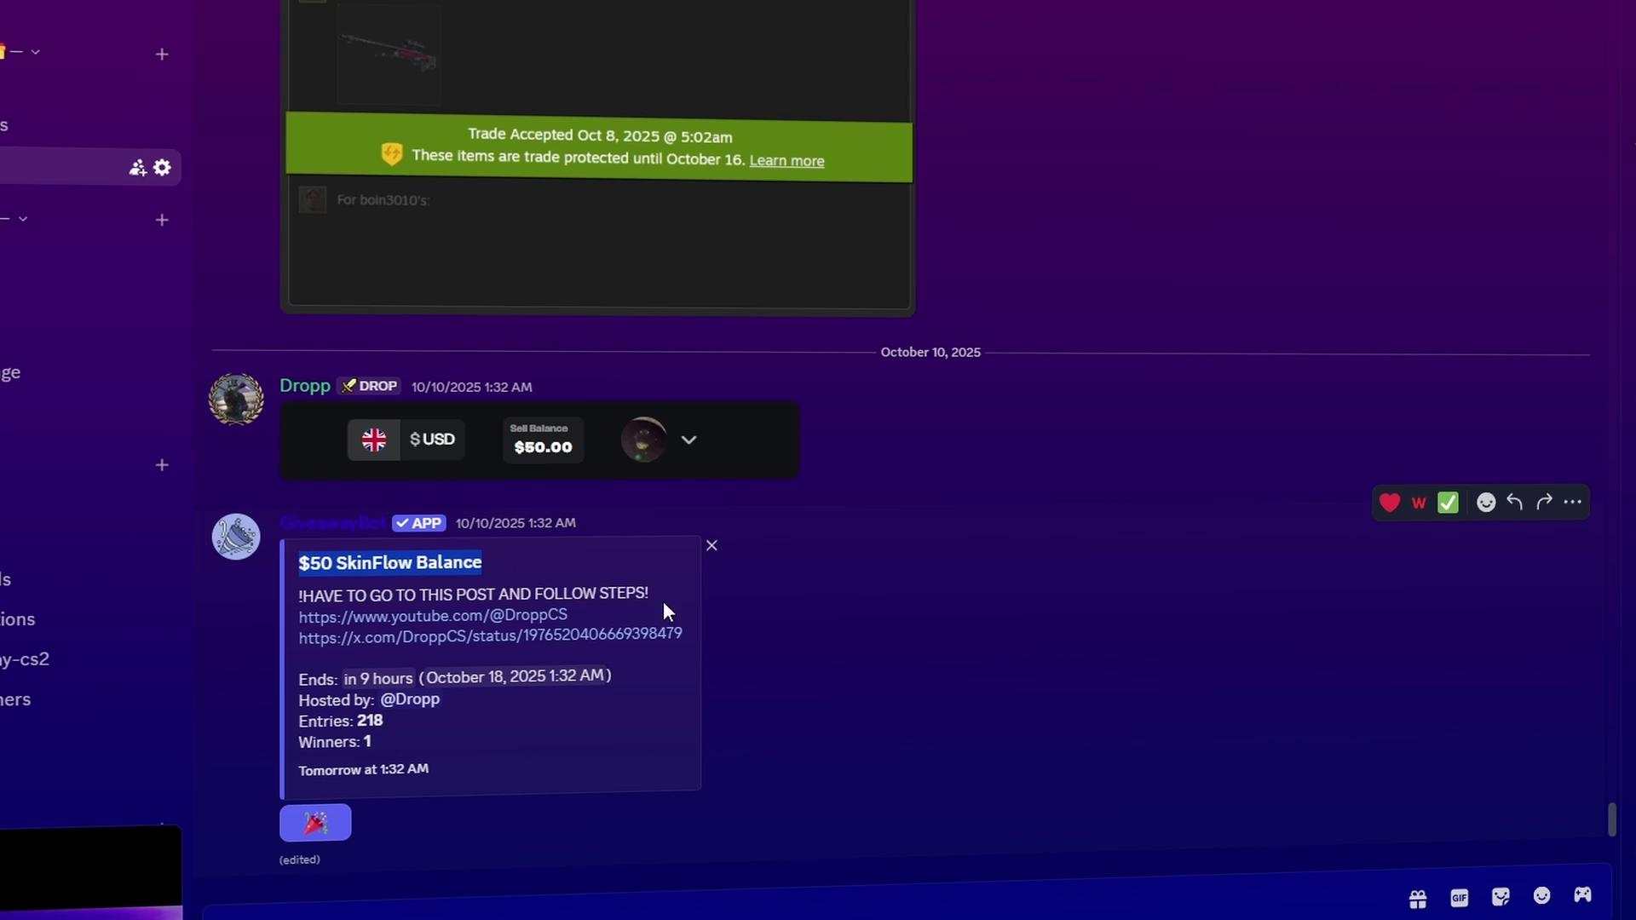